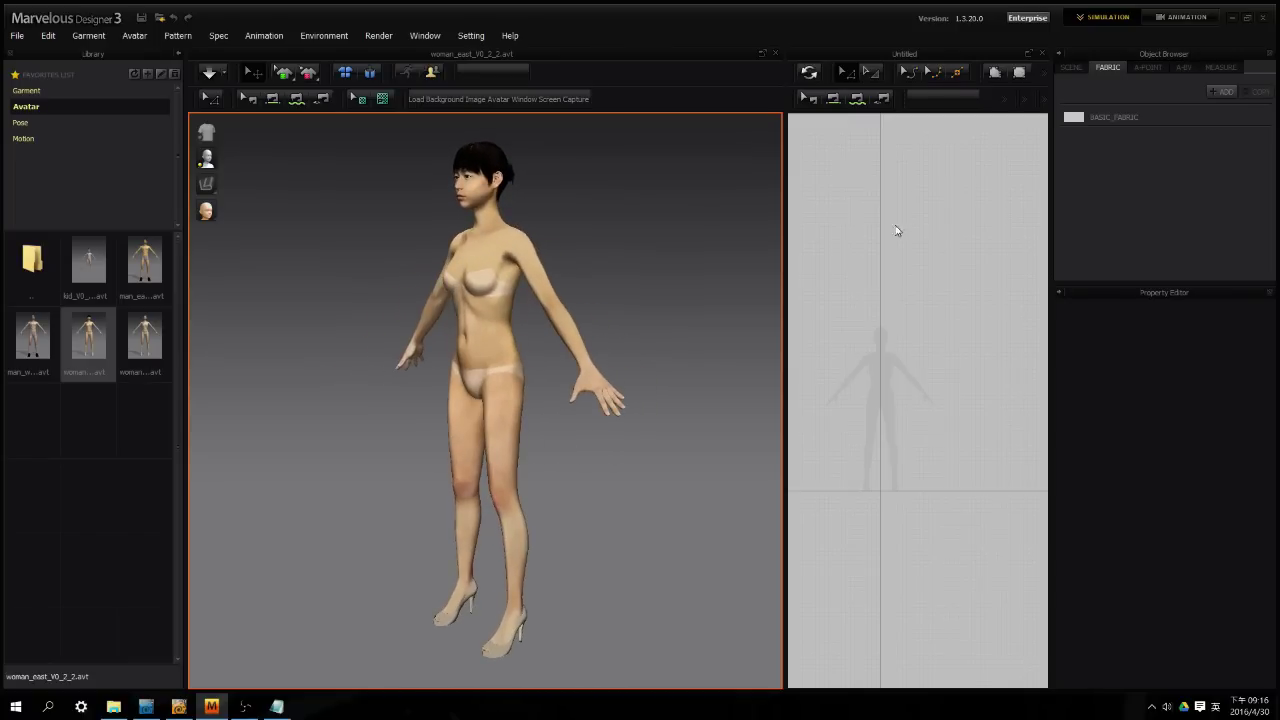
# Widen the 2D pattern window beside the avatar window.
pyautogui.moveTo(782, 283); pyautogui.dragTo(705, 289)
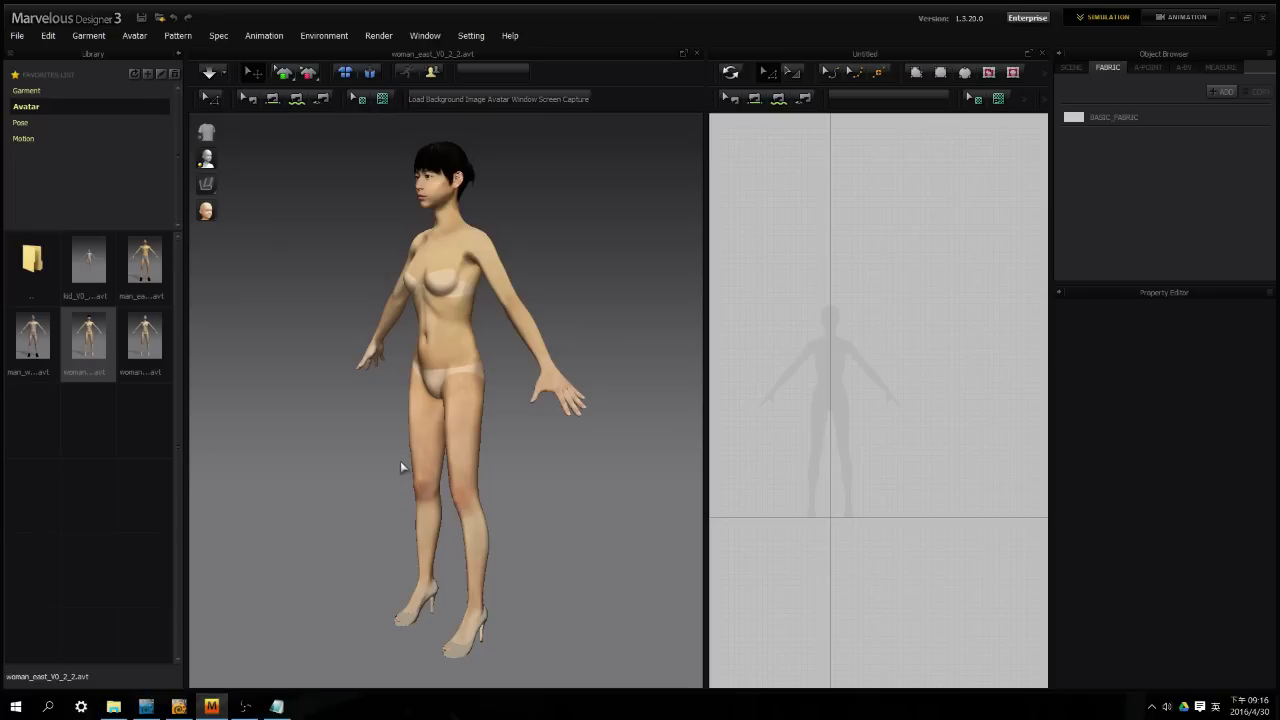
pyautogui.moveTo(748, 188); pyautogui.dragTo(944, 420)
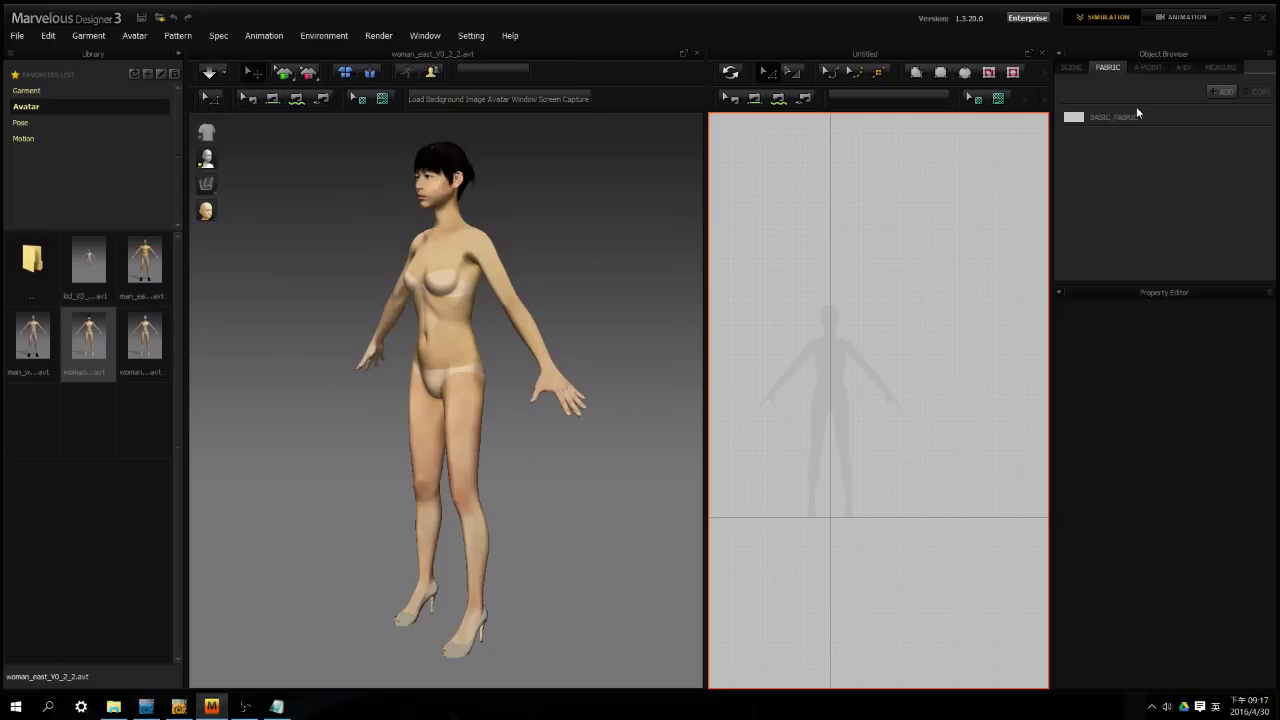
# Switch to LightWave Modeler and examine the ball model in the perspective view.
pyautogui.click(179, 706)
pyautogui.keyDown('alt'); pyautogui.moveTo(880, 211); pyautogui.dragTo(967, 201); pyautogui.keyUp('alt')
pyautogui.scroll(3, 931, 152)
pyautogui.keyDown('alt'); pyautogui.moveTo(967, 201); pyautogui.dragTo(968, 212); pyautogui.keyUp('alt')
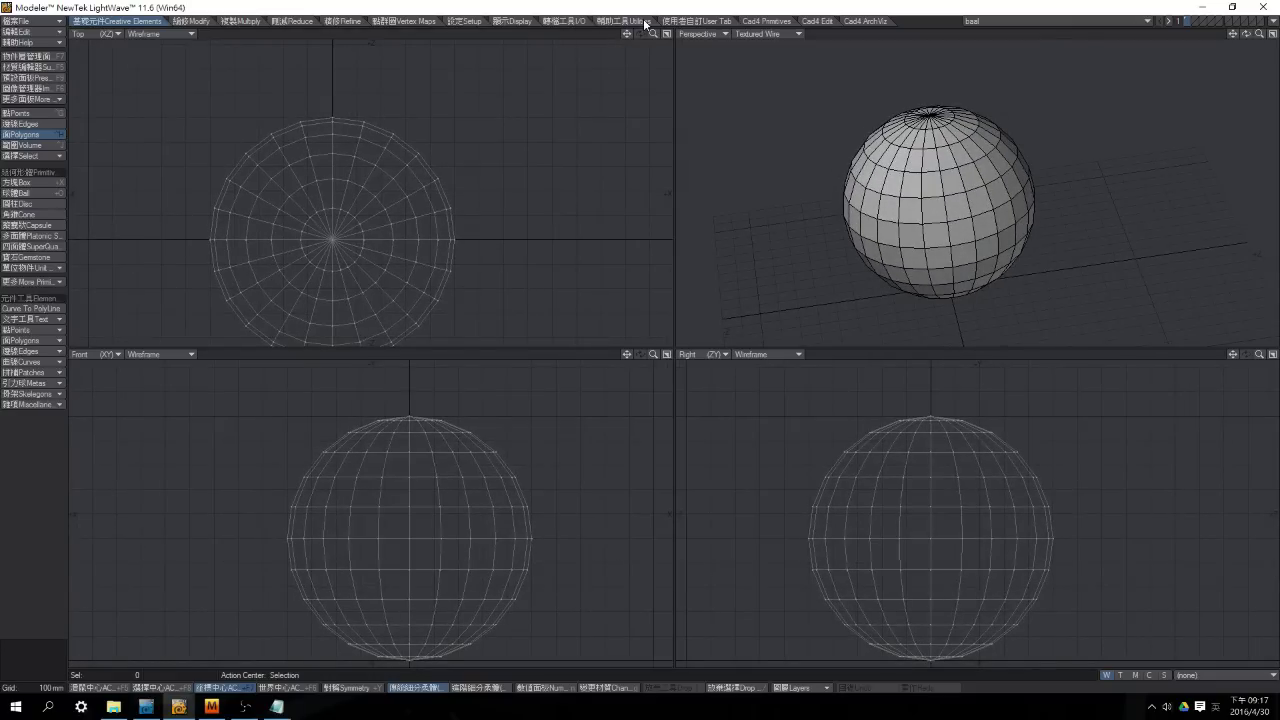
# Switch to LightWave Layout, play the preview of the cloth draped over the ball, and end the preview.
pyautogui.click(121, 707)
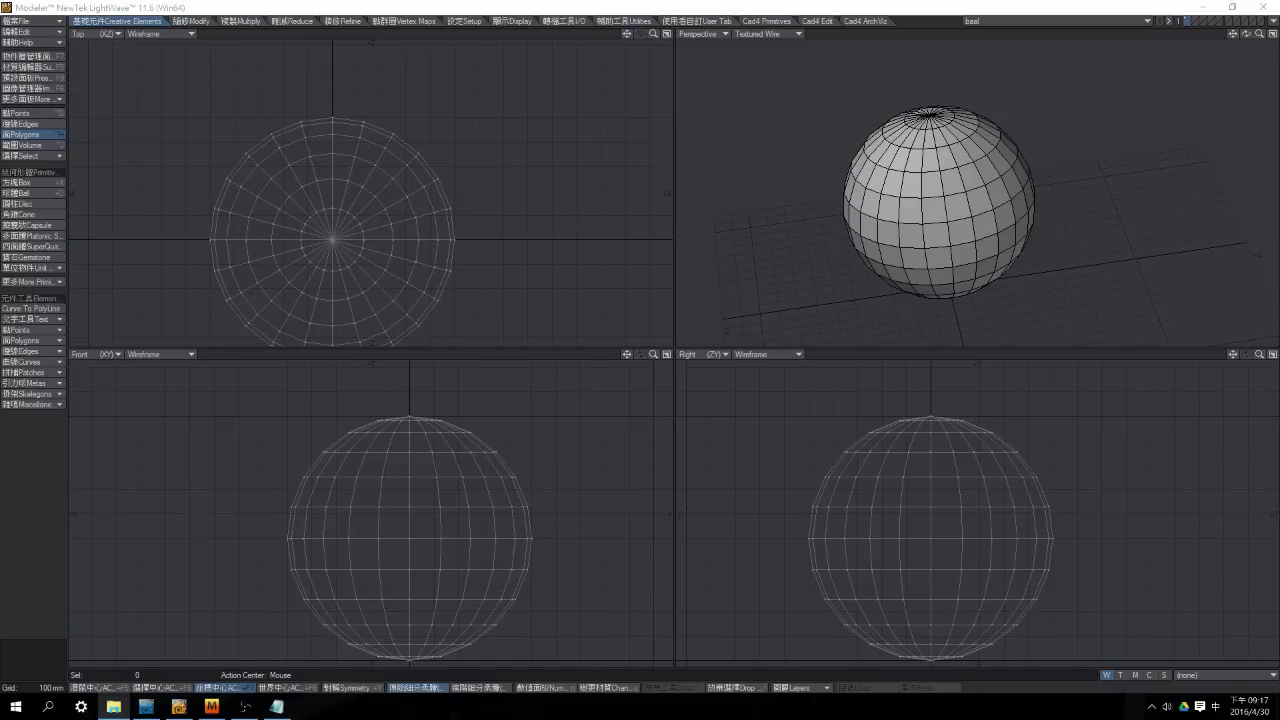
pyautogui.click(146, 707)
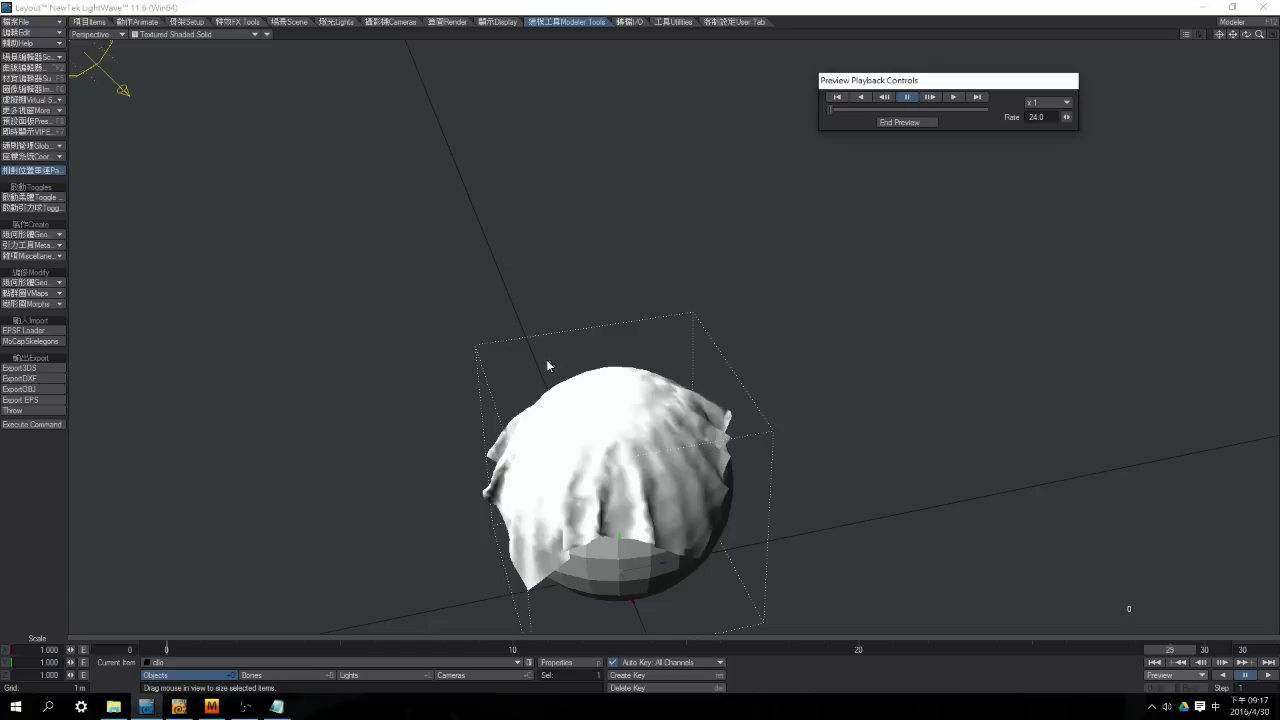
pyautogui.click(955, 100)
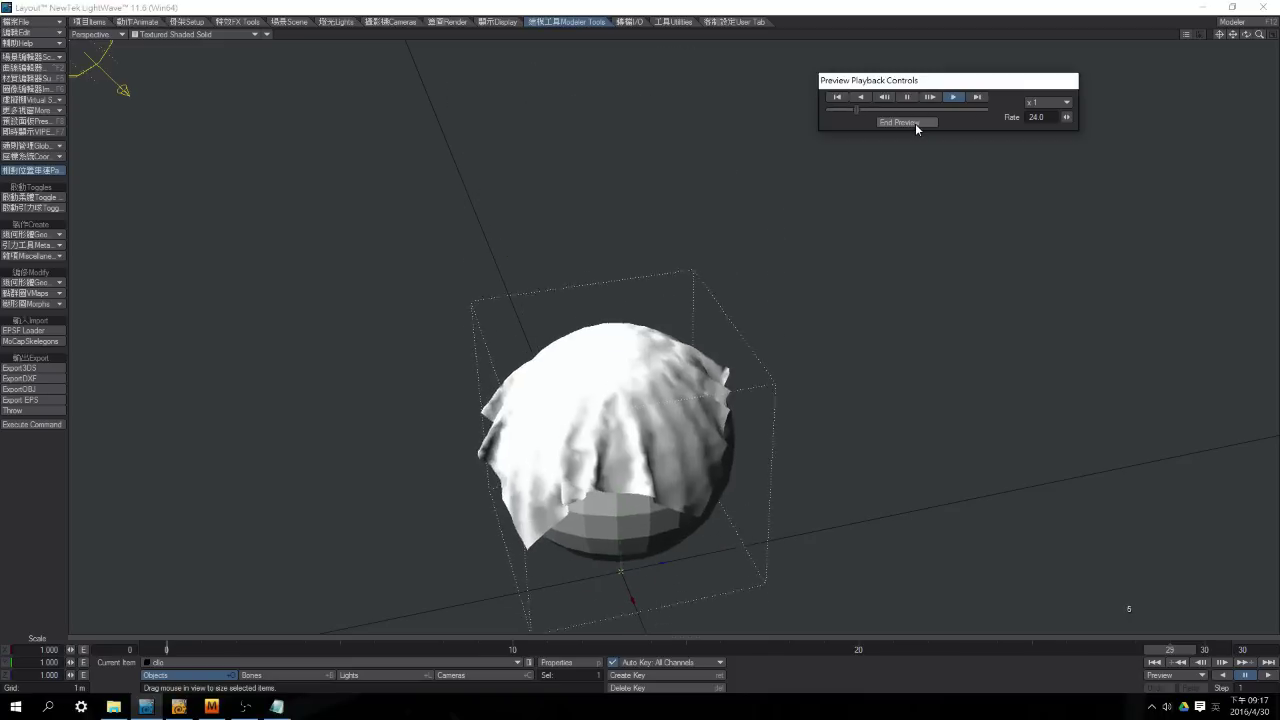
pyautogui.click(915, 123)
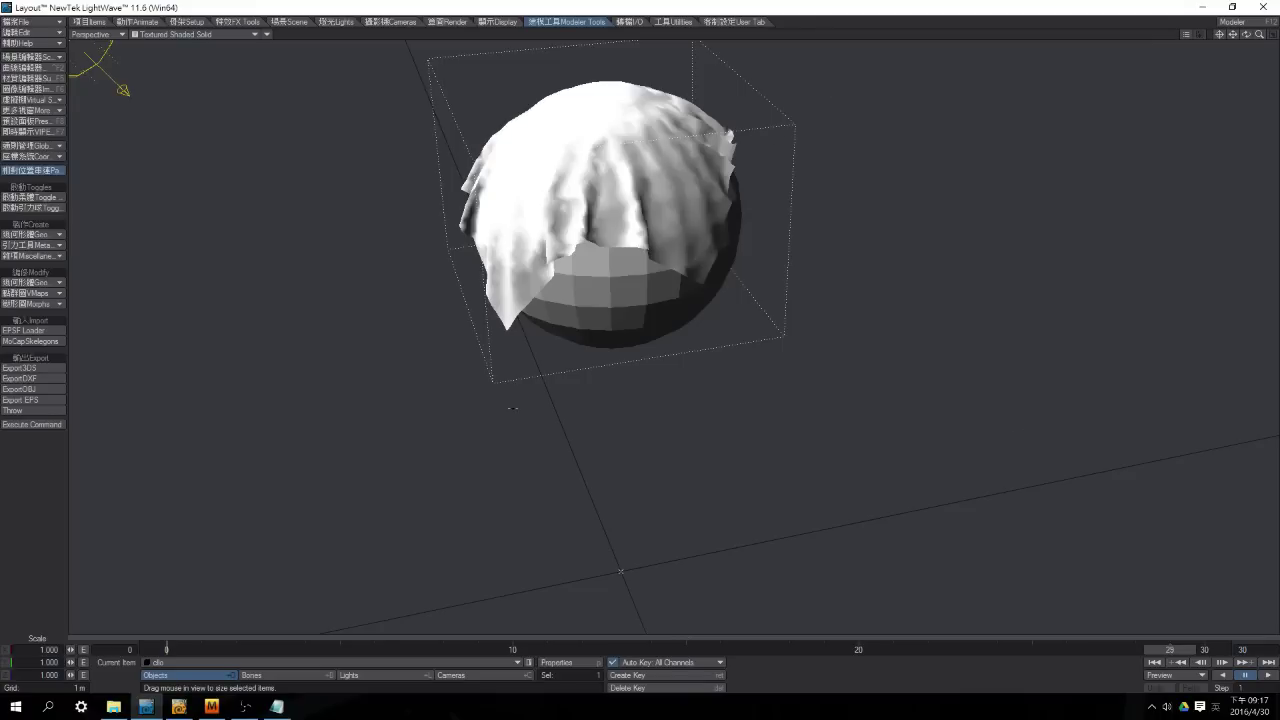
# Clear the current Layout scene without saving its changes.
pyautogui.click(30, 21)
pyautogui.moveTo(60, 127)
pyautogui.click(192, 127)
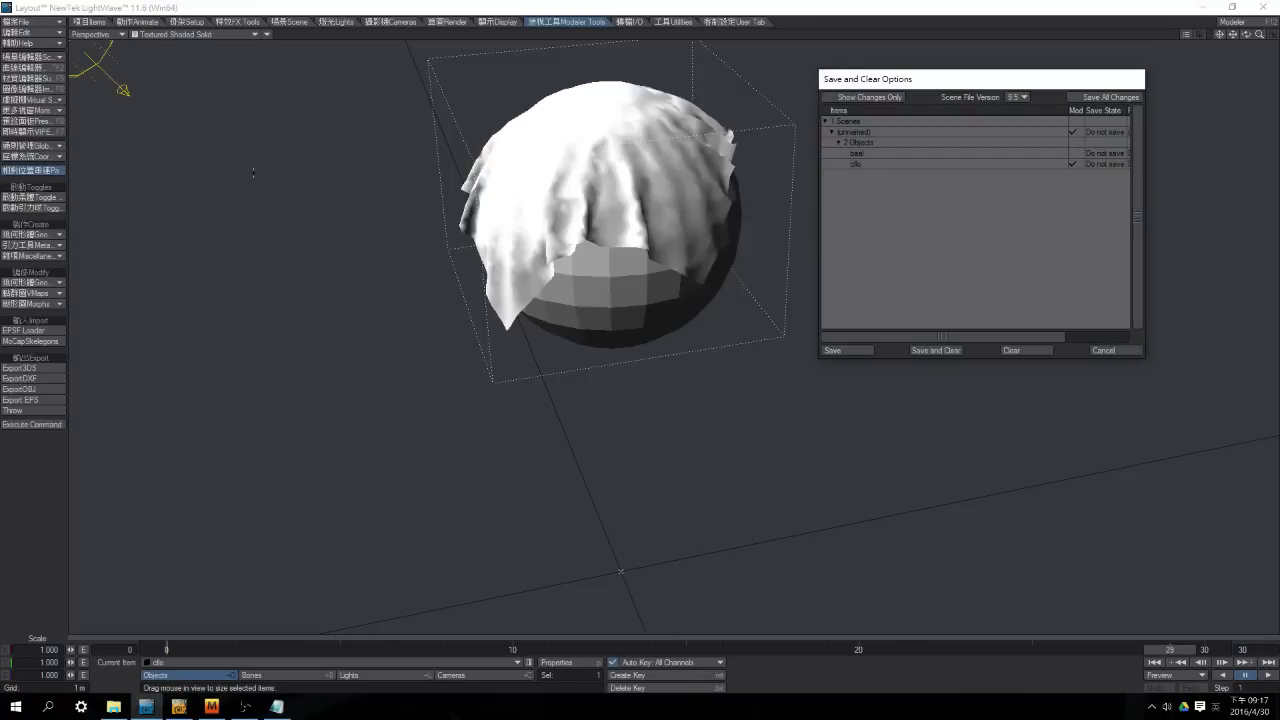
pyautogui.click(1027, 356)
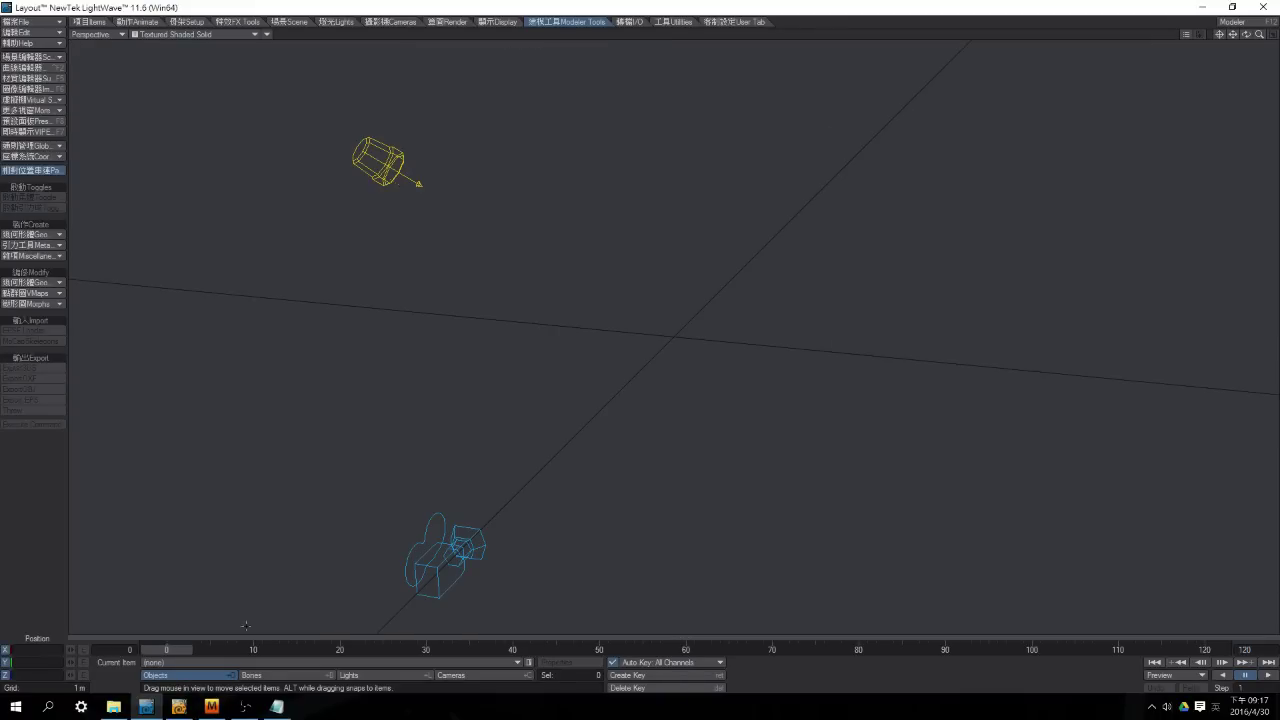
# Switch back to LightWave Modeler and start an OBJ export of the ball into the folder D:\Light wave\2.
pyautogui.click(179, 707)
pyautogui.keyDown('alt'); pyautogui.moveTo(939, 169); pyautogui.dragTo(870, 165); pyautogui.keyUp('alt')
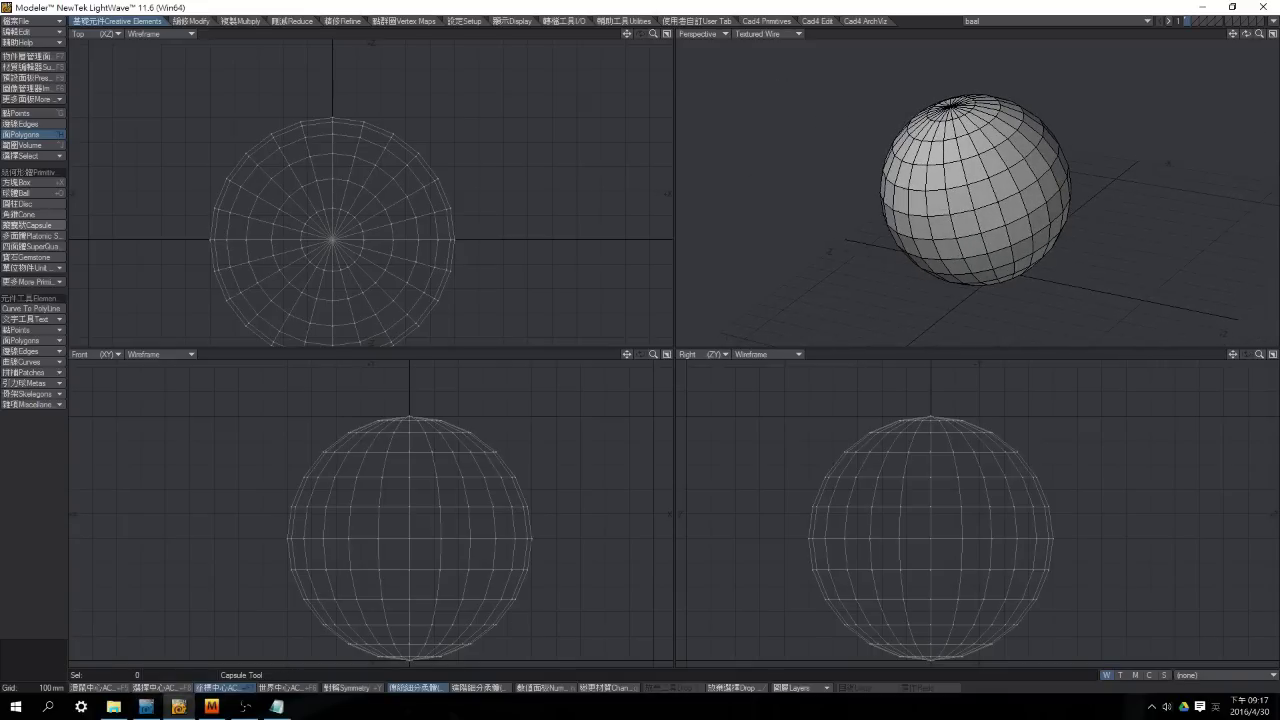
pyautogui.click(113, 707)
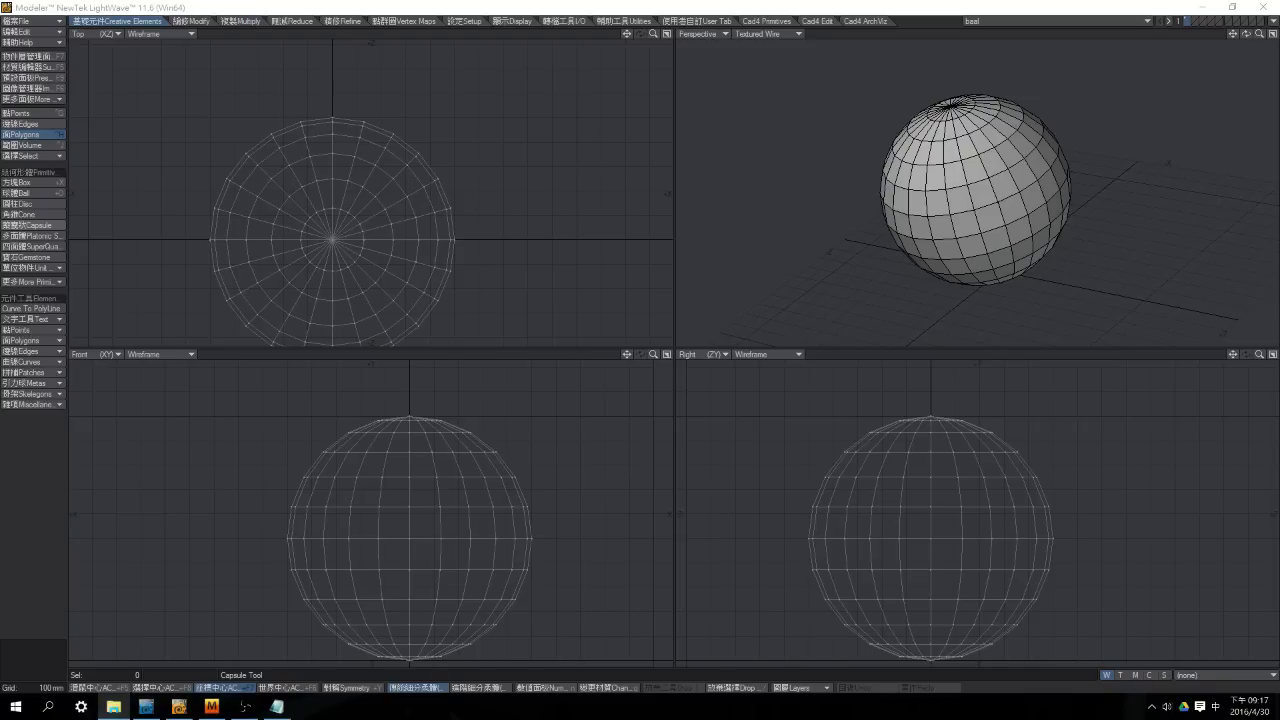
pyautogui.click(505, 7)
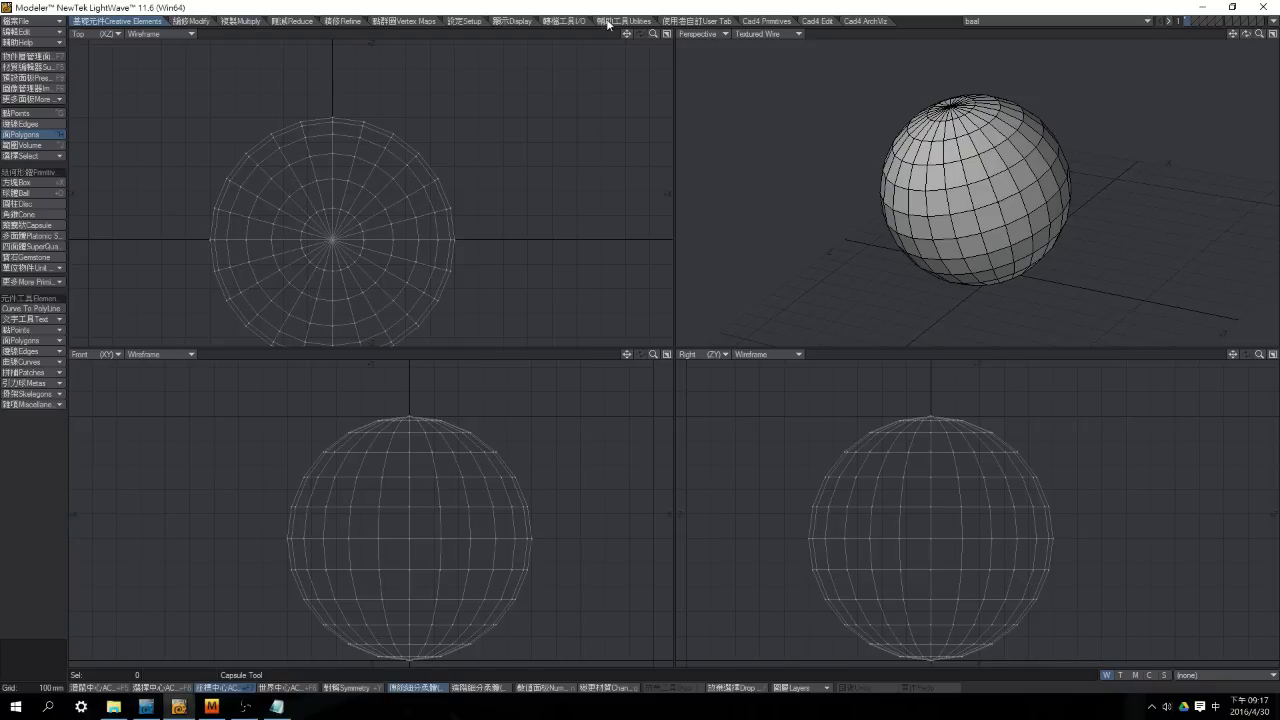
pyautogui.keyDown('alt'); pyautogui.moveTo(1106, 325); pyautogui.dragTo(985, 280); pyautogui.keyUp('alt')
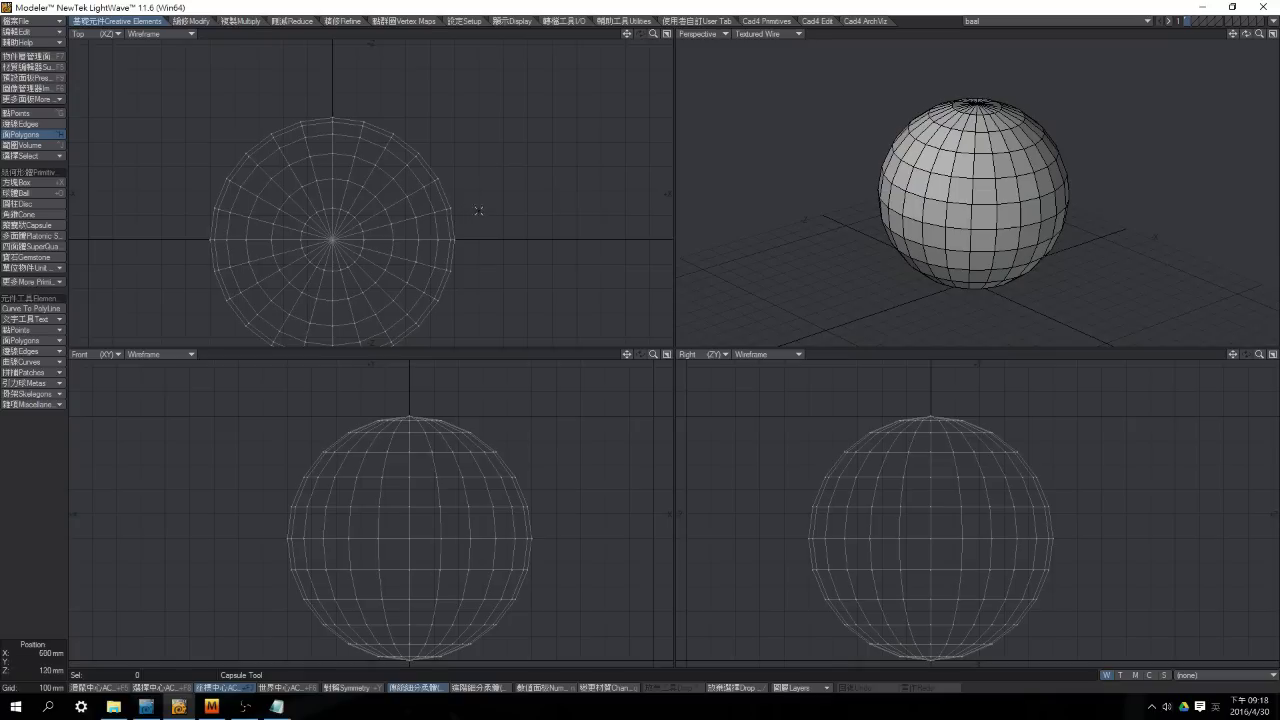
pyautogui.click(566, 22)
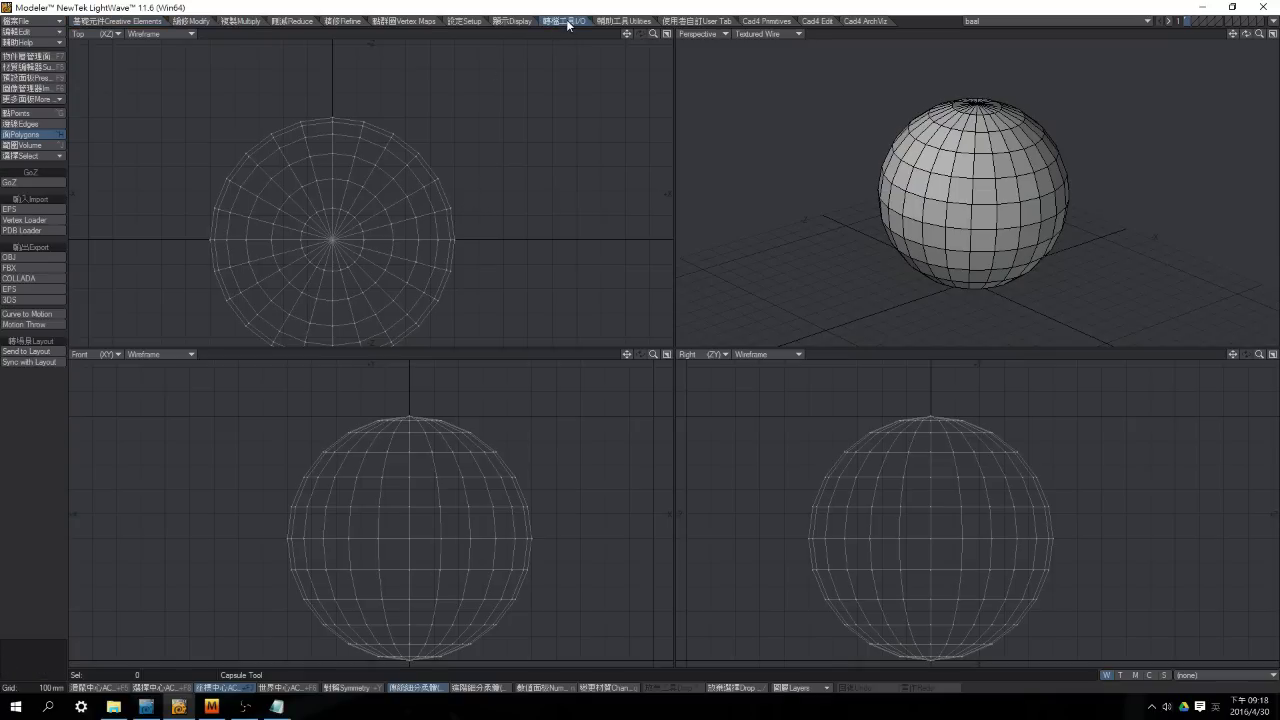
pyautogui.click(51, 256)
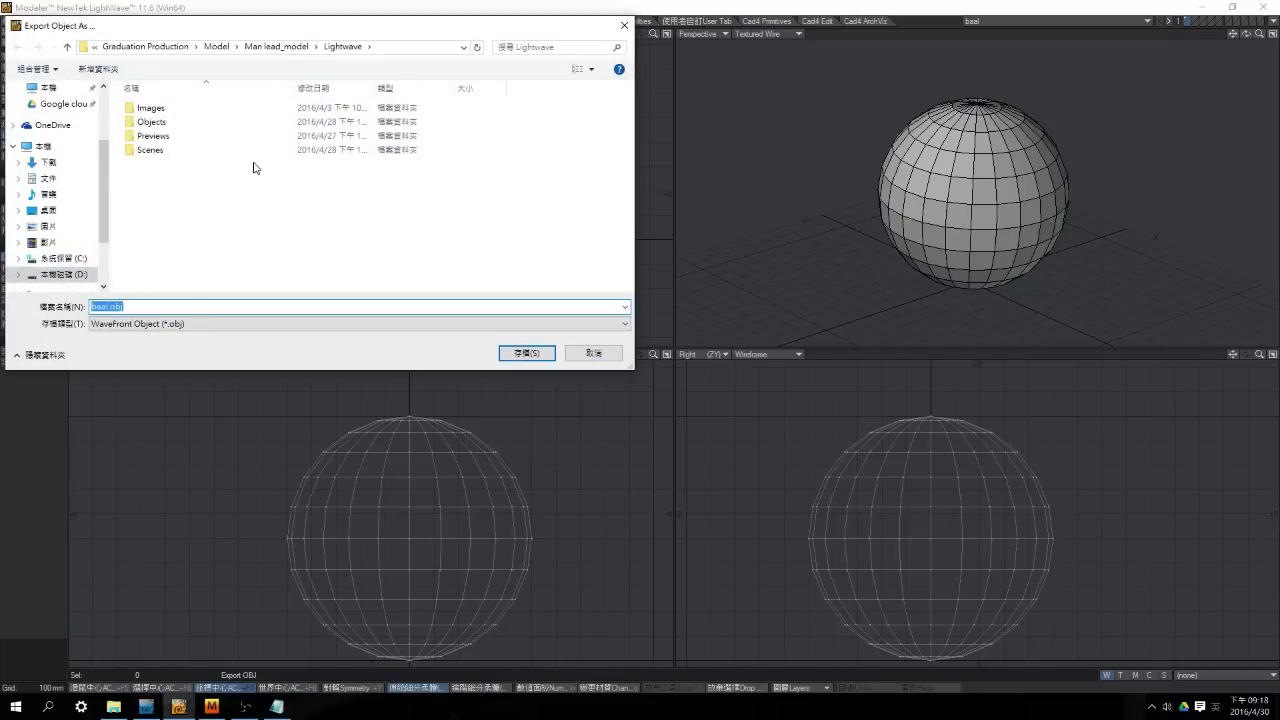
pyautogui.click(72, 274)
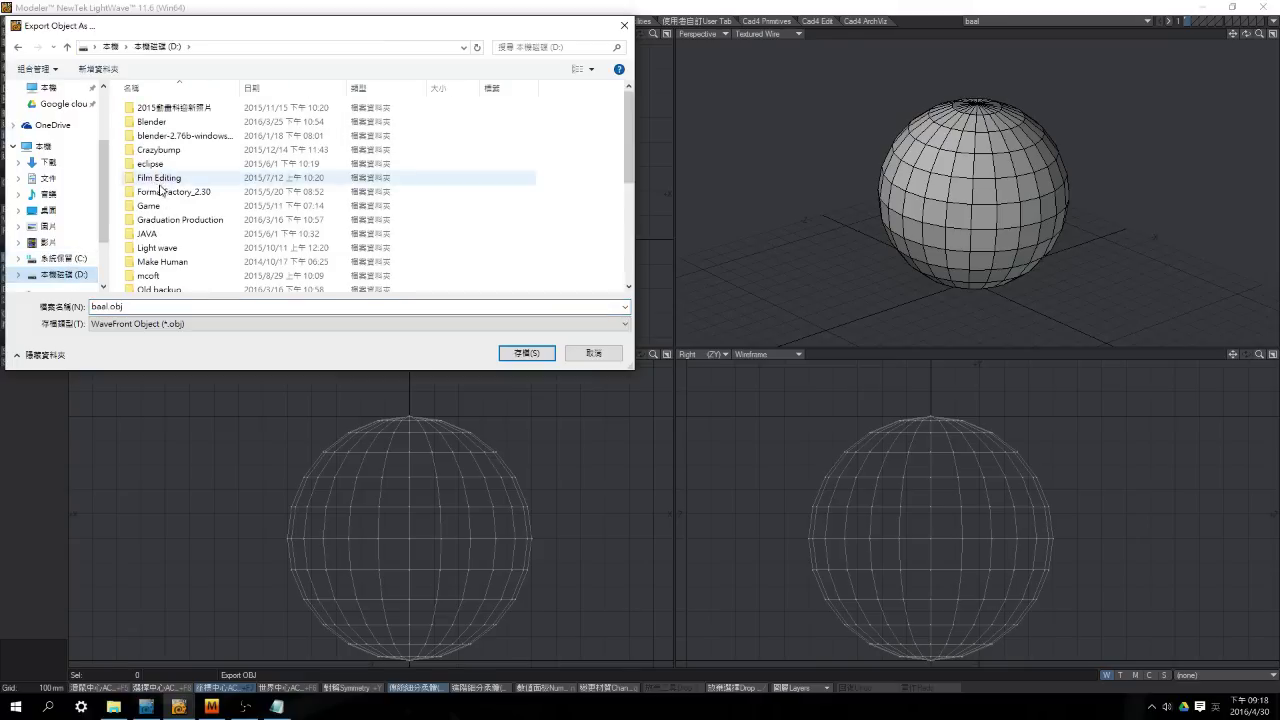
pyautogui.click(181, 250)
pyautogui.doubleClick(181, 250)
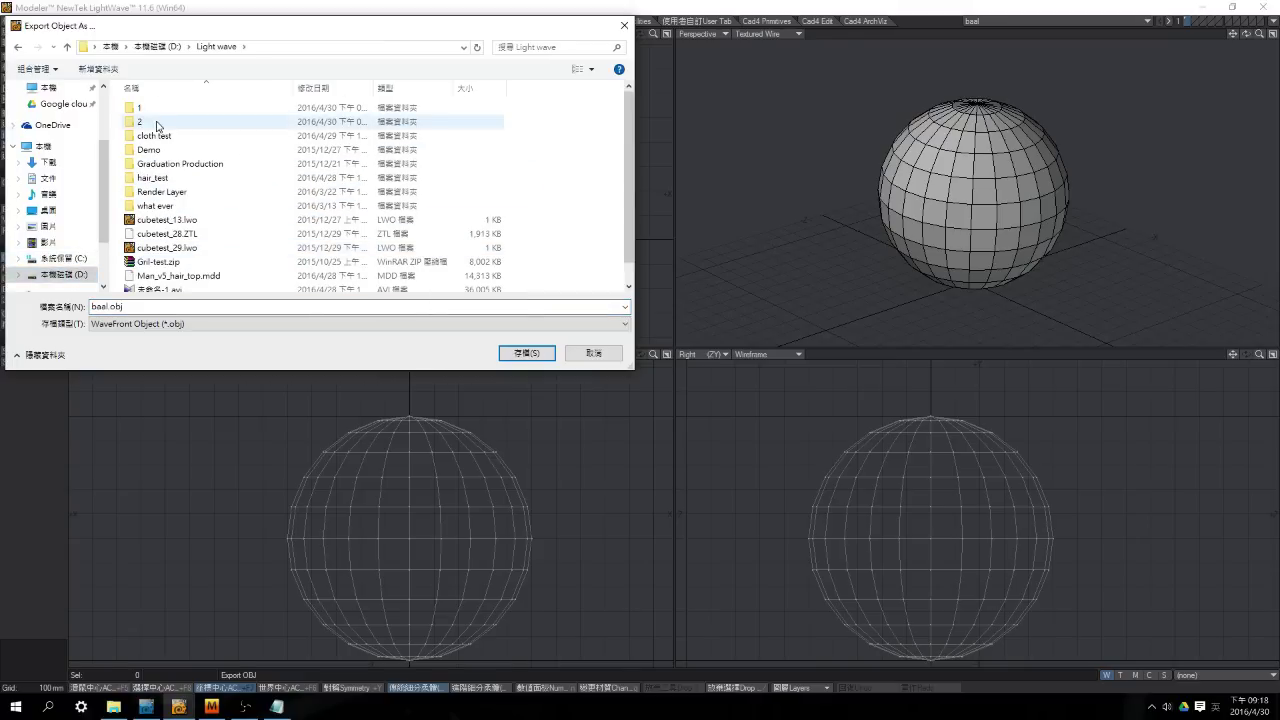
pyautogui.doubleClick(145, 121)
# Change the export file name to ball.obj and save it.
pyautogui.click(209, 305)
pyautogui.click(209, 305)
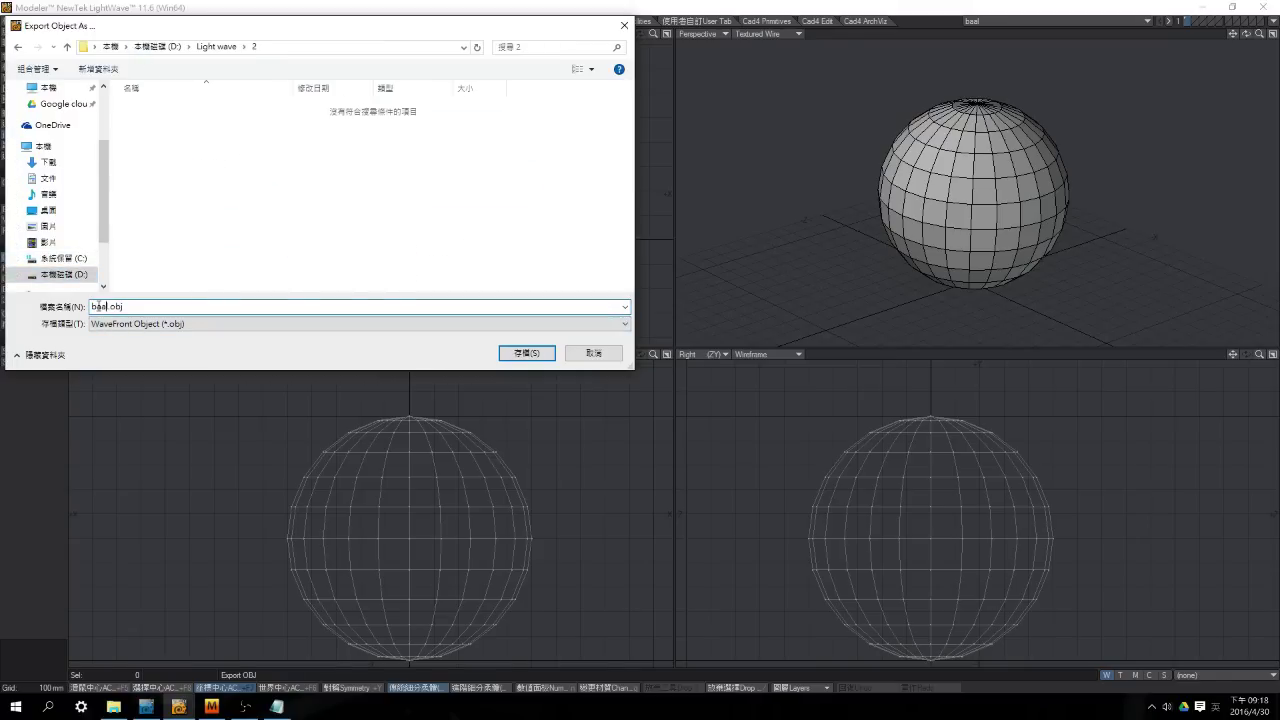
pyautogui.press('BackSpace')
pyautogui.press('BackSpace')
pyautogui.write('l')
pyautogui.press('Return')
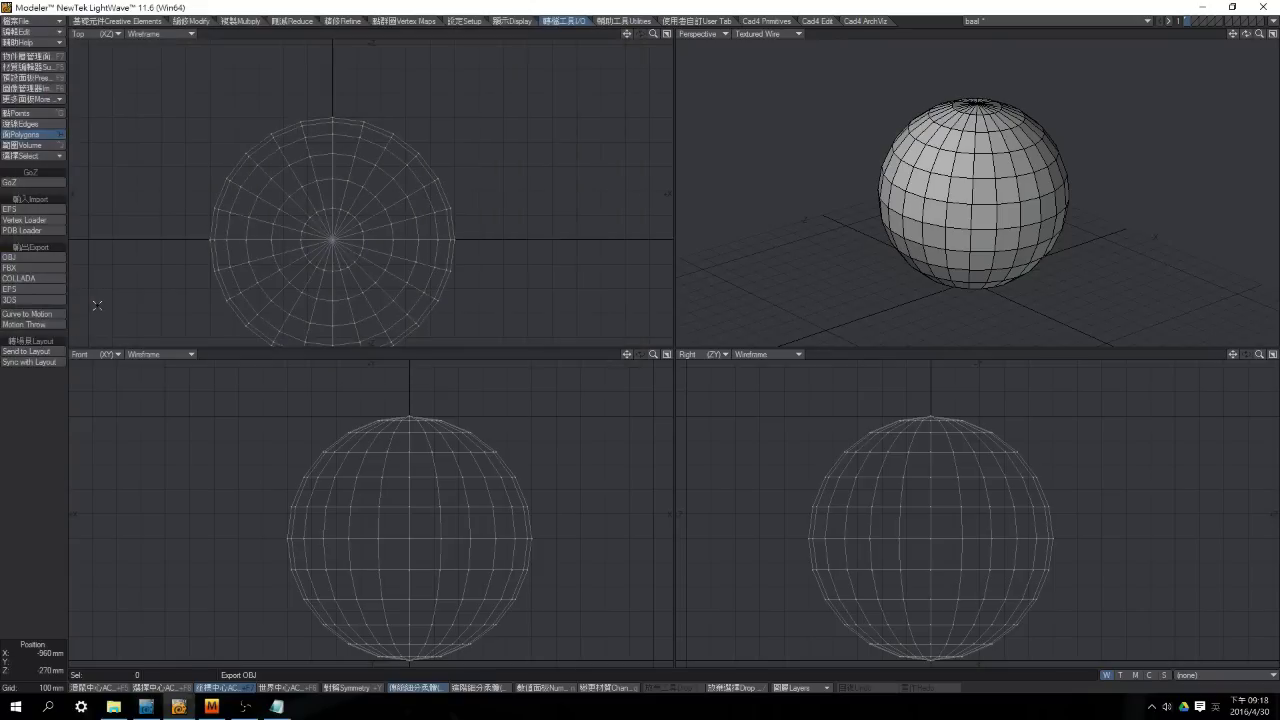
# Send the ball object from Modeler to LightWave Layout.
pyautogui.click(1274, 21)
pyautogui.click(1238, 40)
pyautogui.moveTo(1246, 35); pyautogui.dragTo(1270, 54)
# Set the last frame of the Layout timeline to 30.
pyautogui.moveTo(1260, 650); pyautogui.dragTo(1092, 645)
pyautogui.write('30')
pyautogui.press('Return')
pyautogui.keyDown('alt'); pyautogui.moveTo(930, 329); pyautogui.dragTo(905, 370); pyautogui.keyUp('alt')
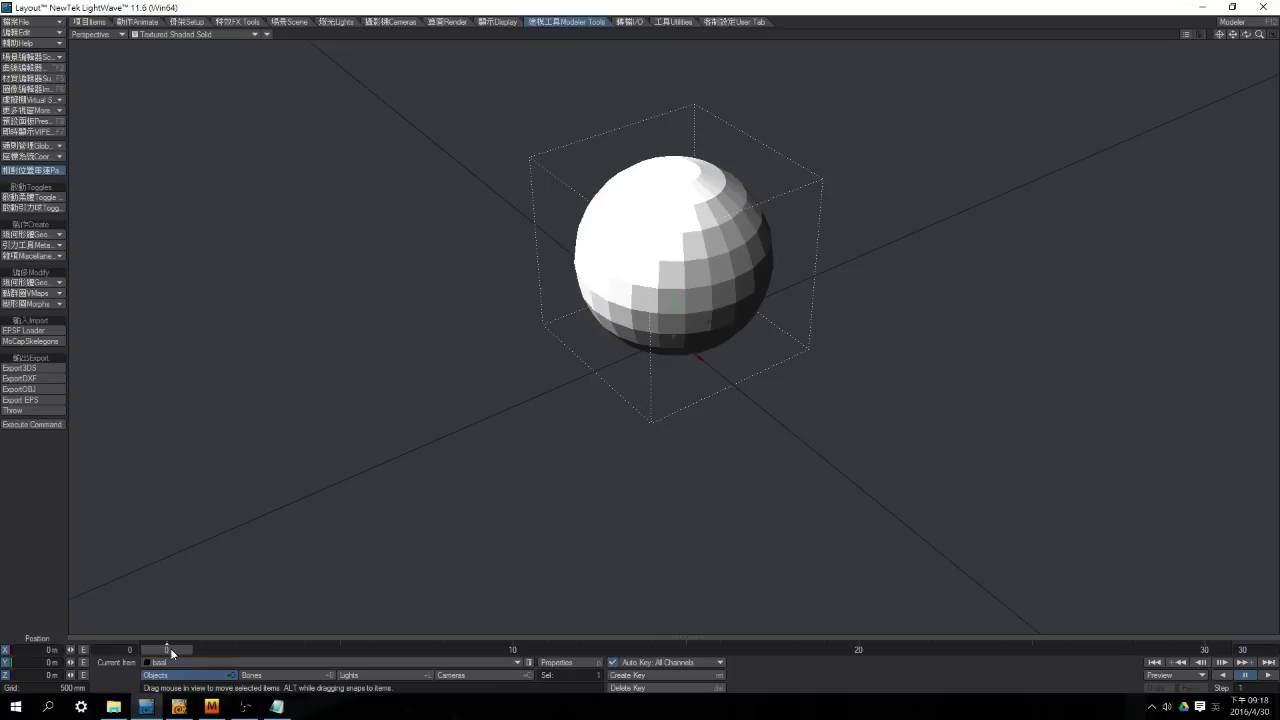
# Keyframe the ball raised to about 706 mm on Y at frame 30, and return the timeline to frame 0.
pyautogui.click(33, 424)
pyautogui.keyDown('alt'); pyautogui.moveTo(745, 360); pyautogui.dragTo(685, 337); pyautogui.keyUp('alt')
pyautogui.keyDown('alt'); pyautogui.moveTo(648, 375); pyautogui.dragTo(740, 400); pyautogui.keyUp('alt')
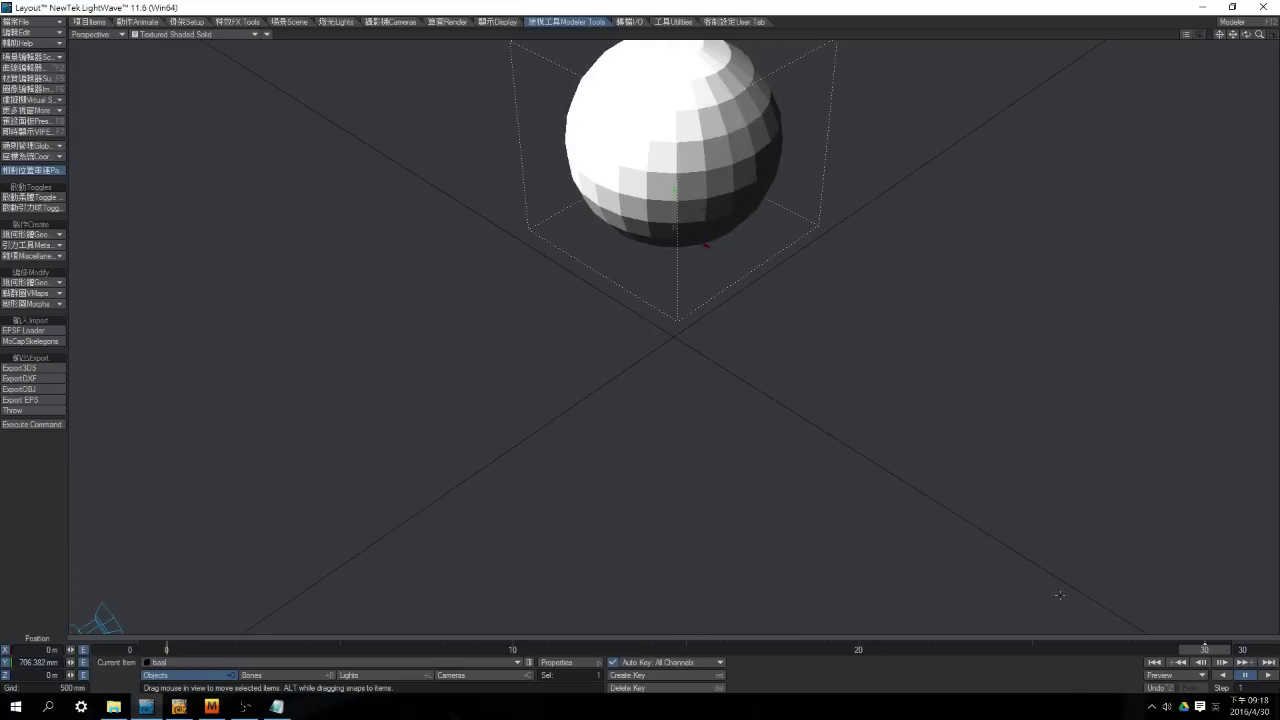
pyautogui.moveTo(1200, 650); pyautogui.dragTo(1135, 650)
pyautogui.moveTo(1221, 650); pyautogui.dragTo(184, 650)
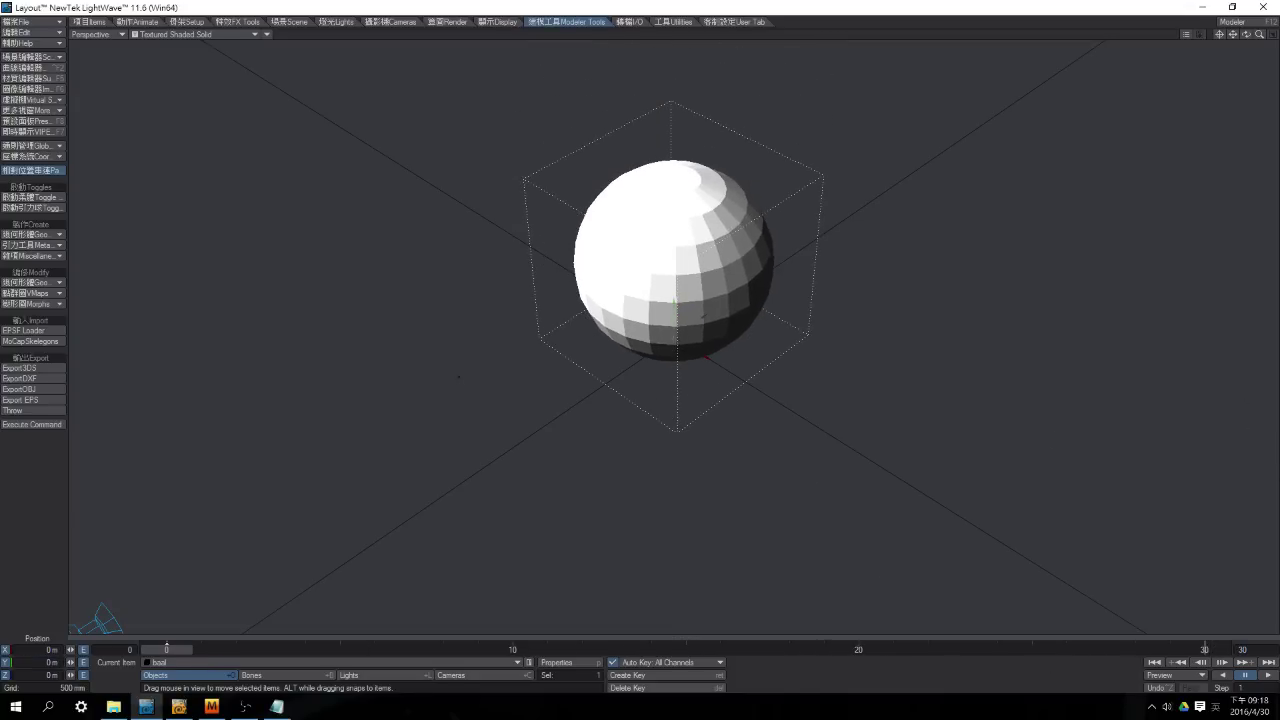
# Open the ball's object properties and add an MD Baker displacement to it.
pyautogui.press('p')
pyautogui.moveTo(119, 131); pyautogui.dragTo(198, 138)
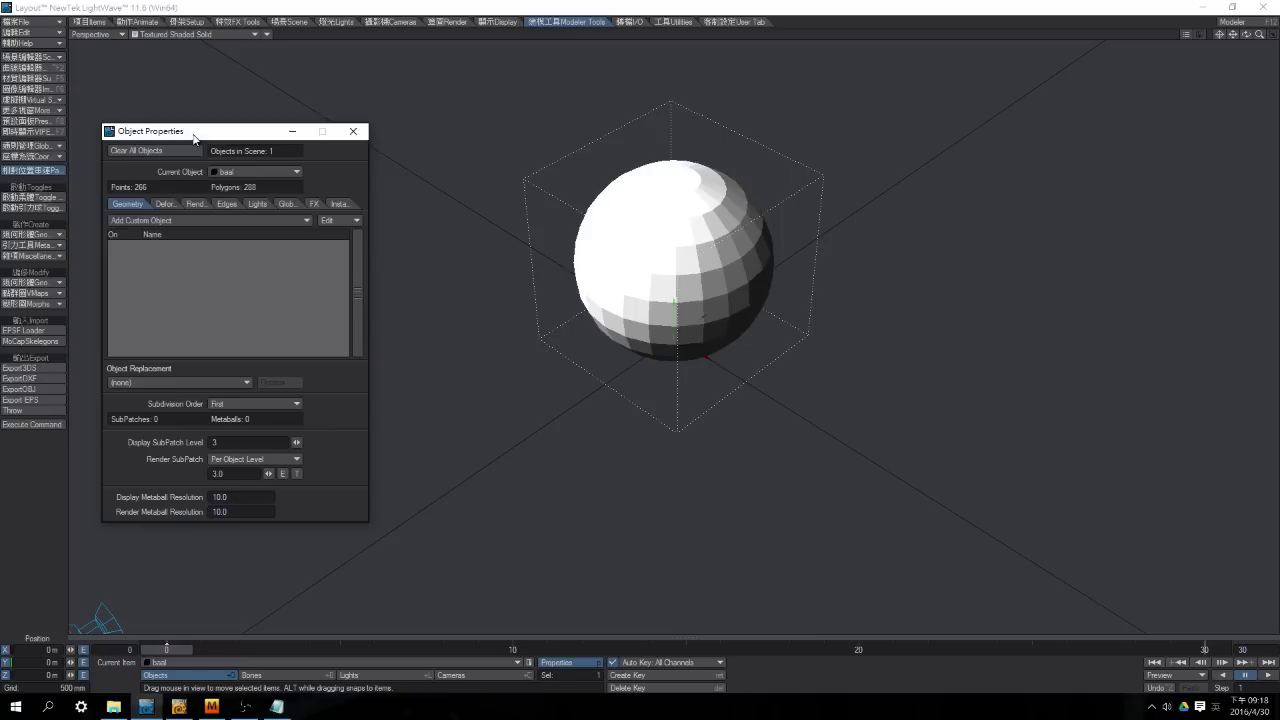
pyautogui.click(174, 207)
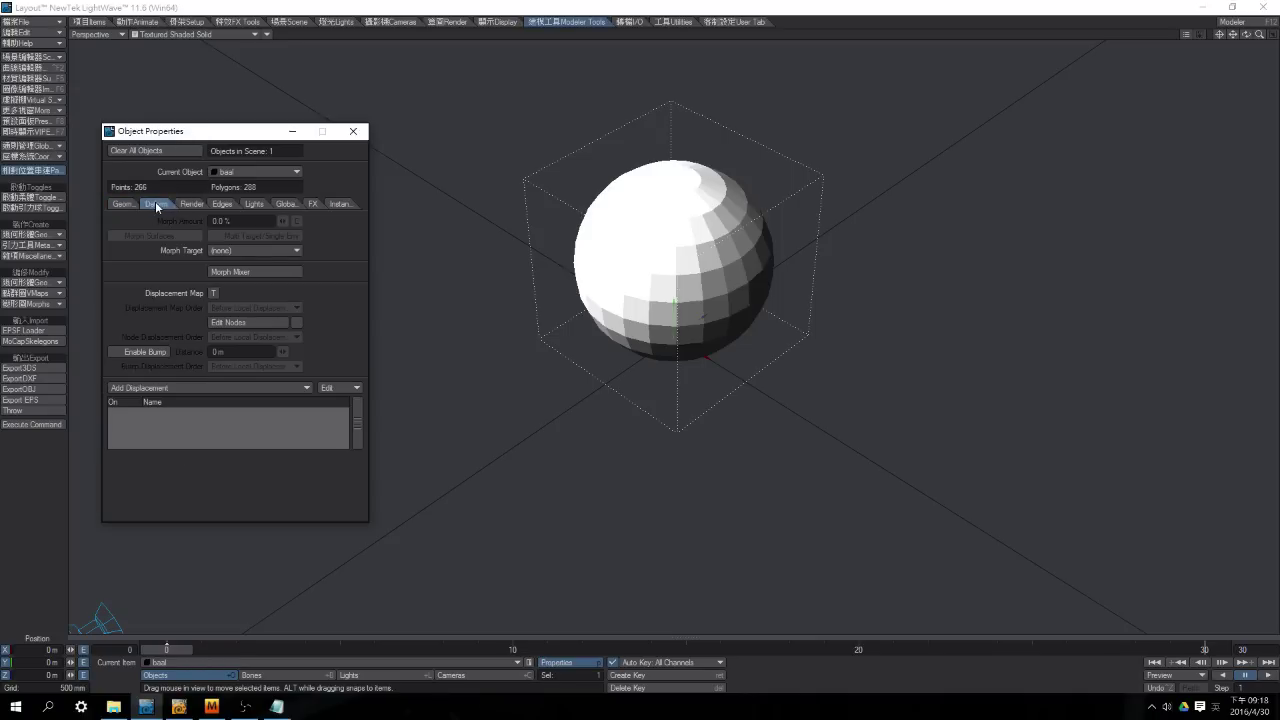
pyautogui.click(216, 387)
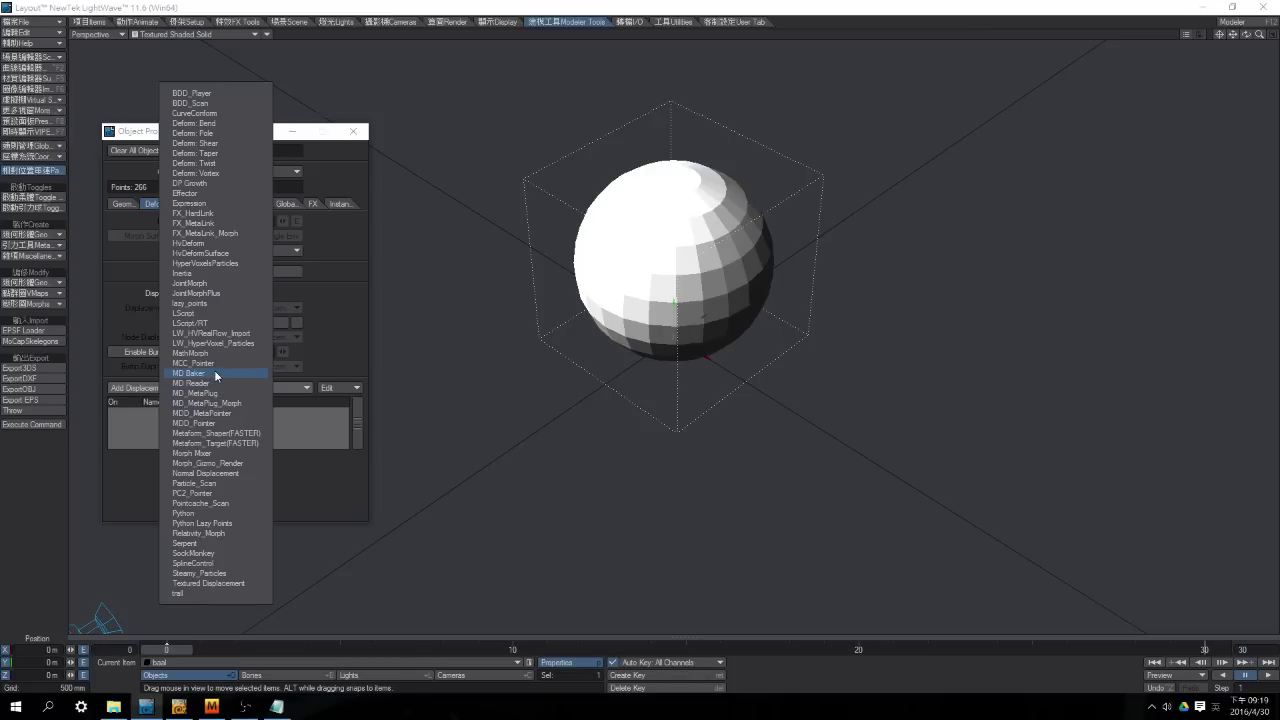
pyautogui.click(214, 372)
pyautogui.click(198, 412)
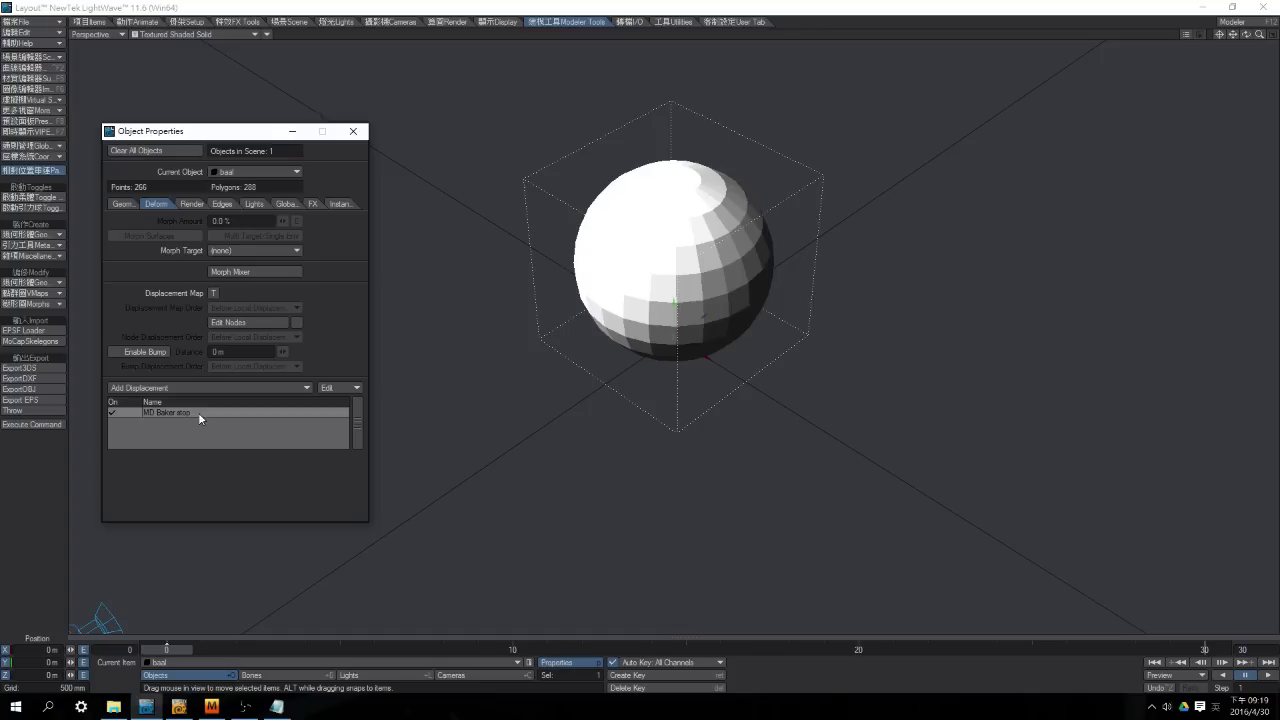
# Open the MD Baker settings and choose D:\Light wave\2 as the folder for the MDD file.
pyautogui.moveTo(160, 650)
pyautogui.mouseDown()
pyautogui.moveTo(858, 650)
pyautogui.moveTo(166, 650)
pyautogui.mouseUp()
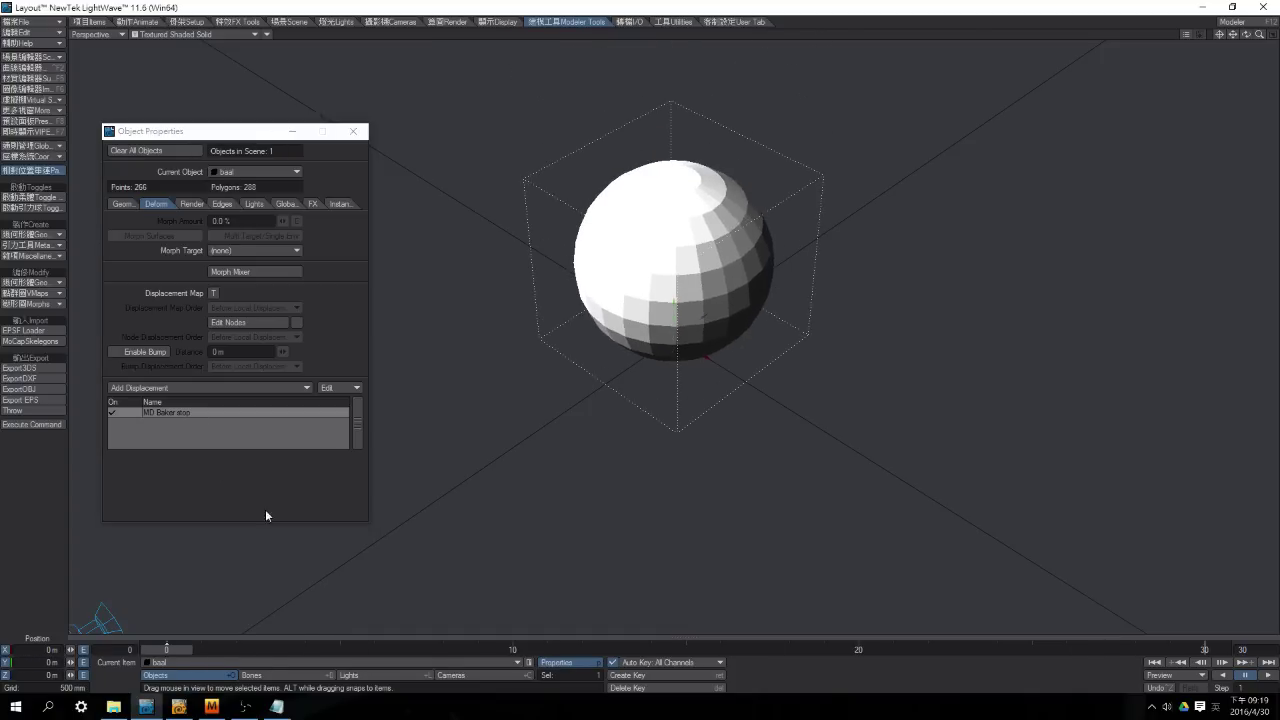
pyautogui.doubleClick(253, 414)
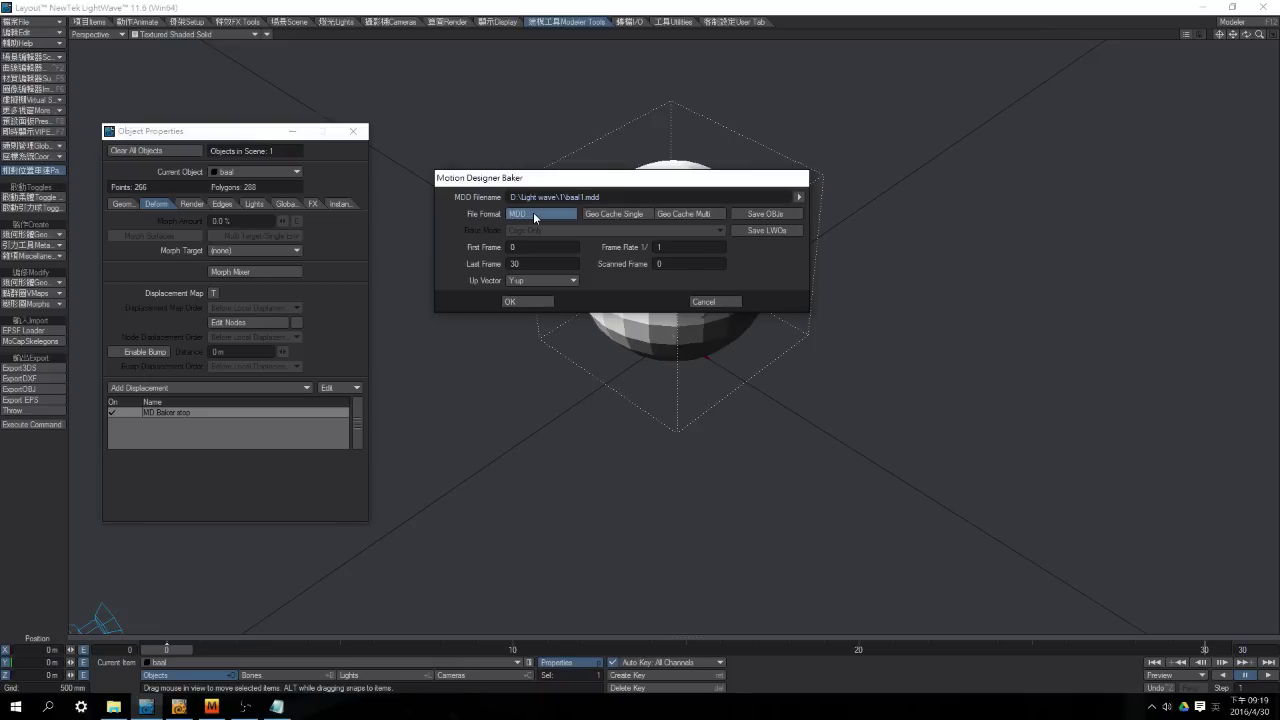
pyautogui.click(799, 197)
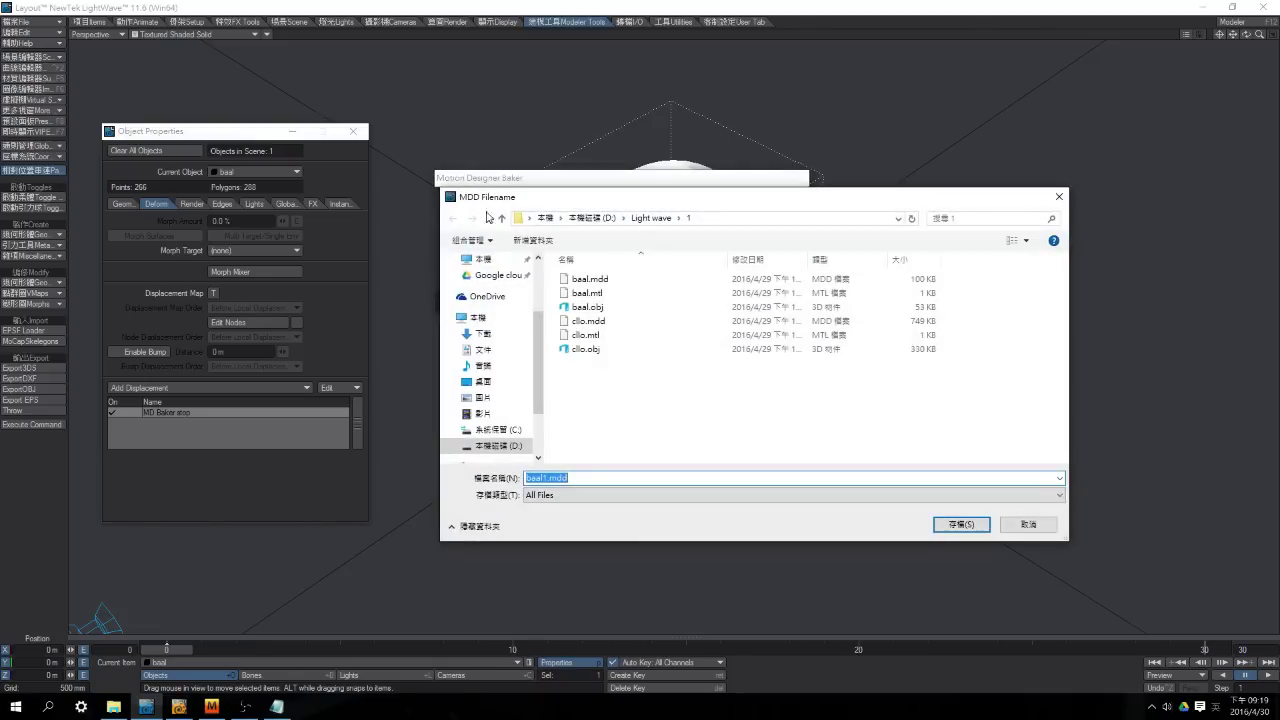
pyautogui.click(651, 218)
pyautogui.doubleClick(580, 292)
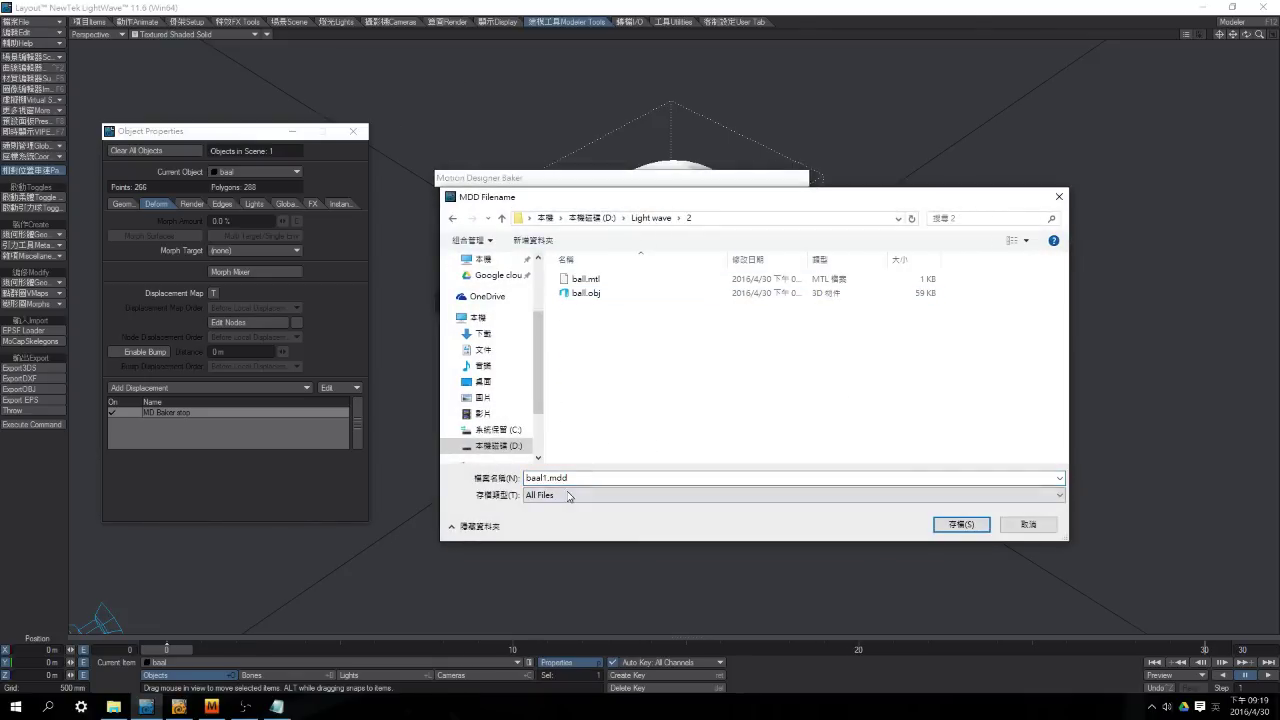
# Name the MDD file ball.mdd and bake the ball's motion to it.
pyautogui.click(542, 478)
pyautogui.click(543, 478)
pyautogui.press('BackSpace')
pyautogui.write('l')
pyautogui.press('Delete')
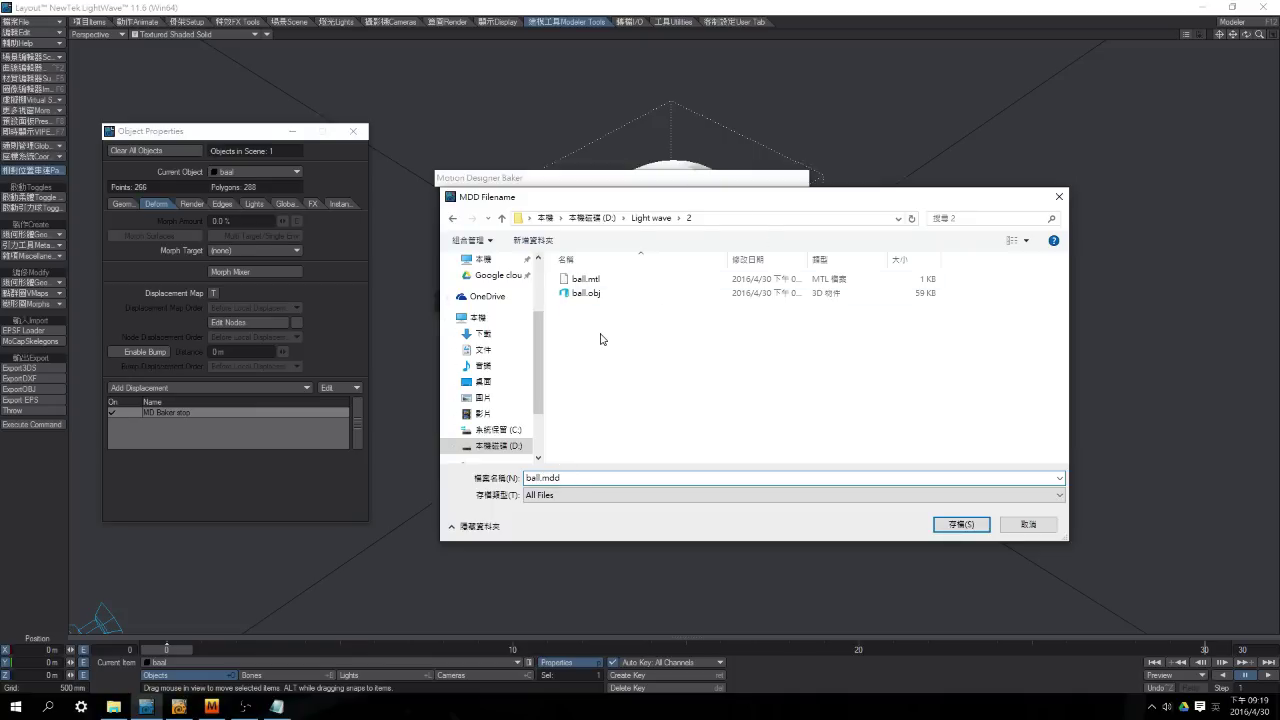
pyautogui.click(958, 522)
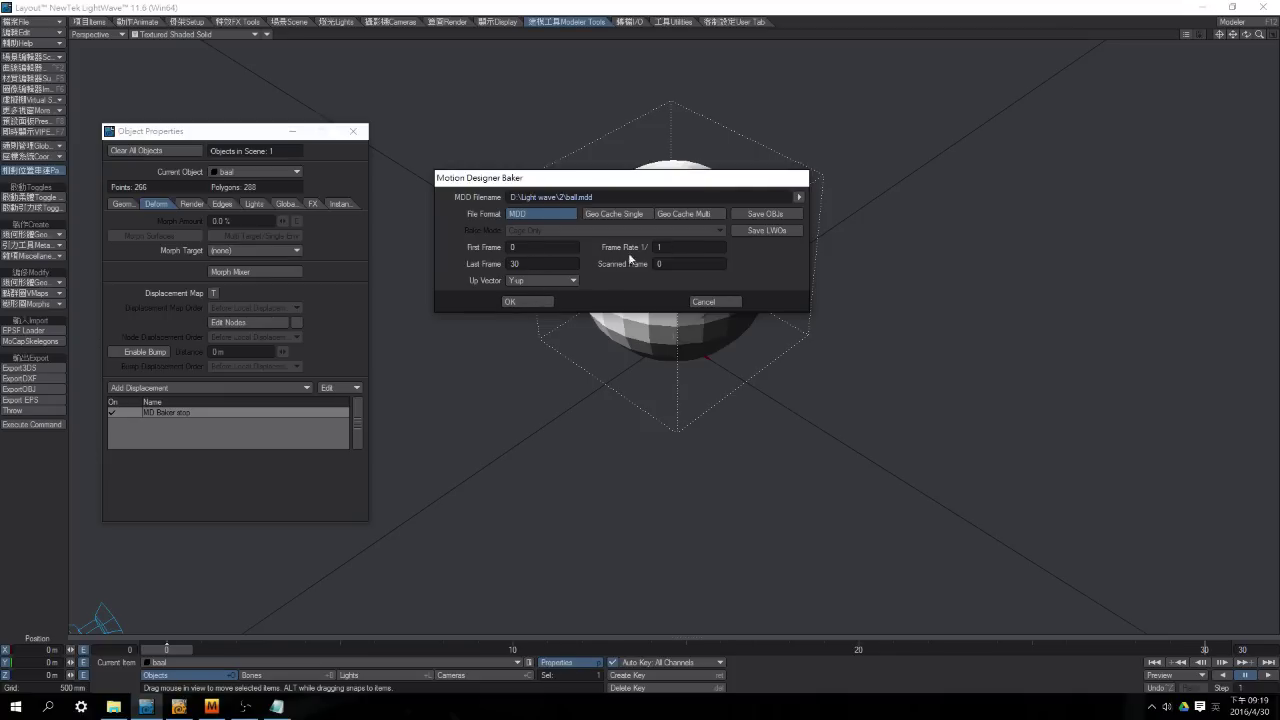
pyautogui.click(534, 301)
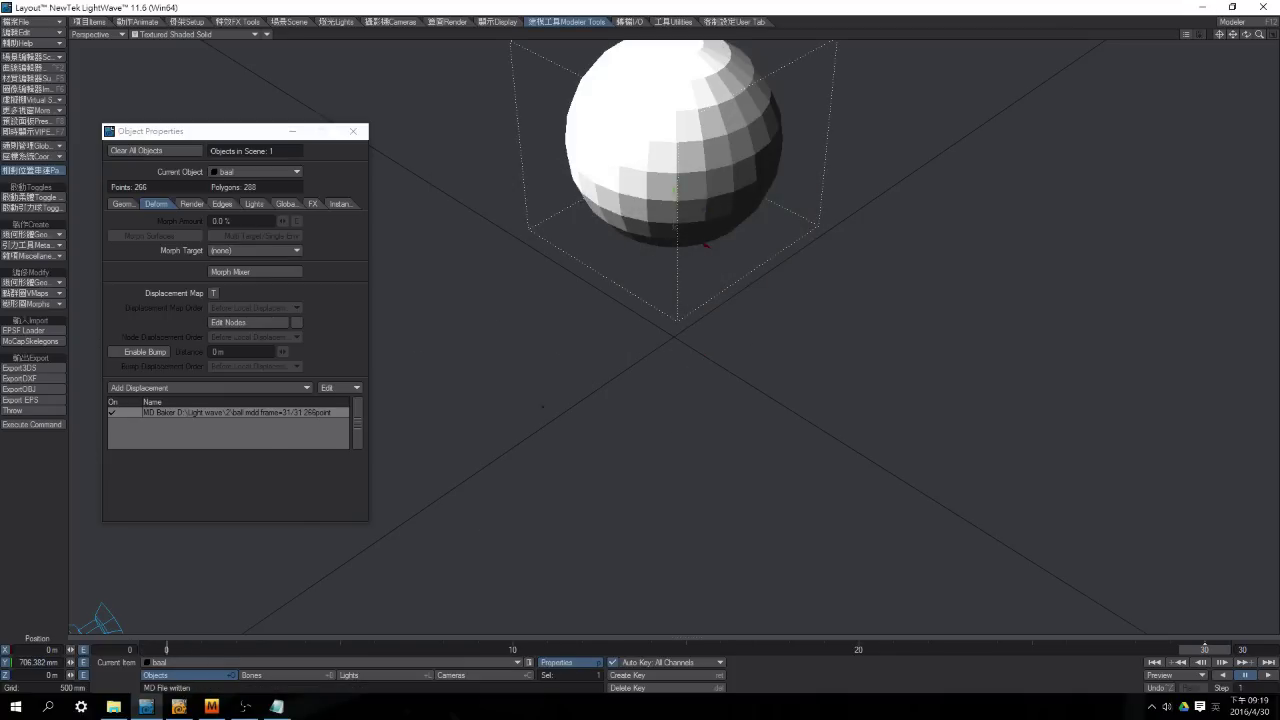
# Turn off the MD Baker displacement on the ball and return the timeline to frame 0.
pyautogui.click(113, 415)
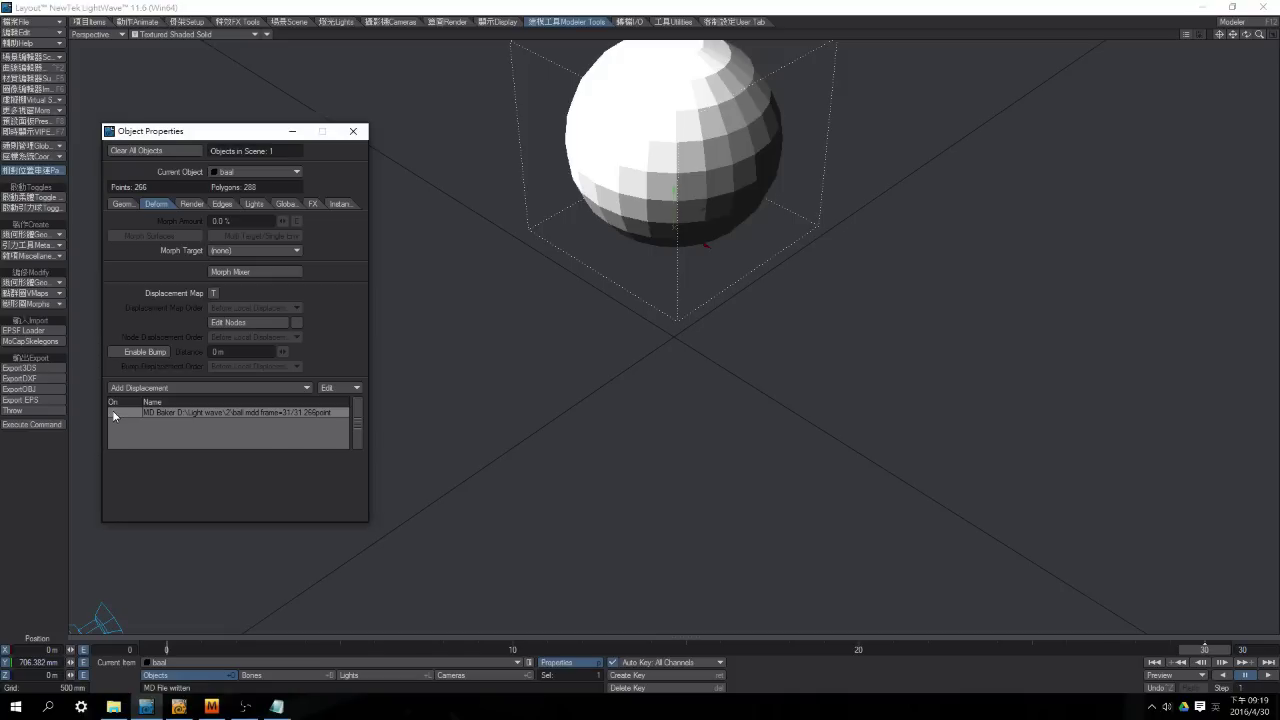
pyautogui.click(165, 388)
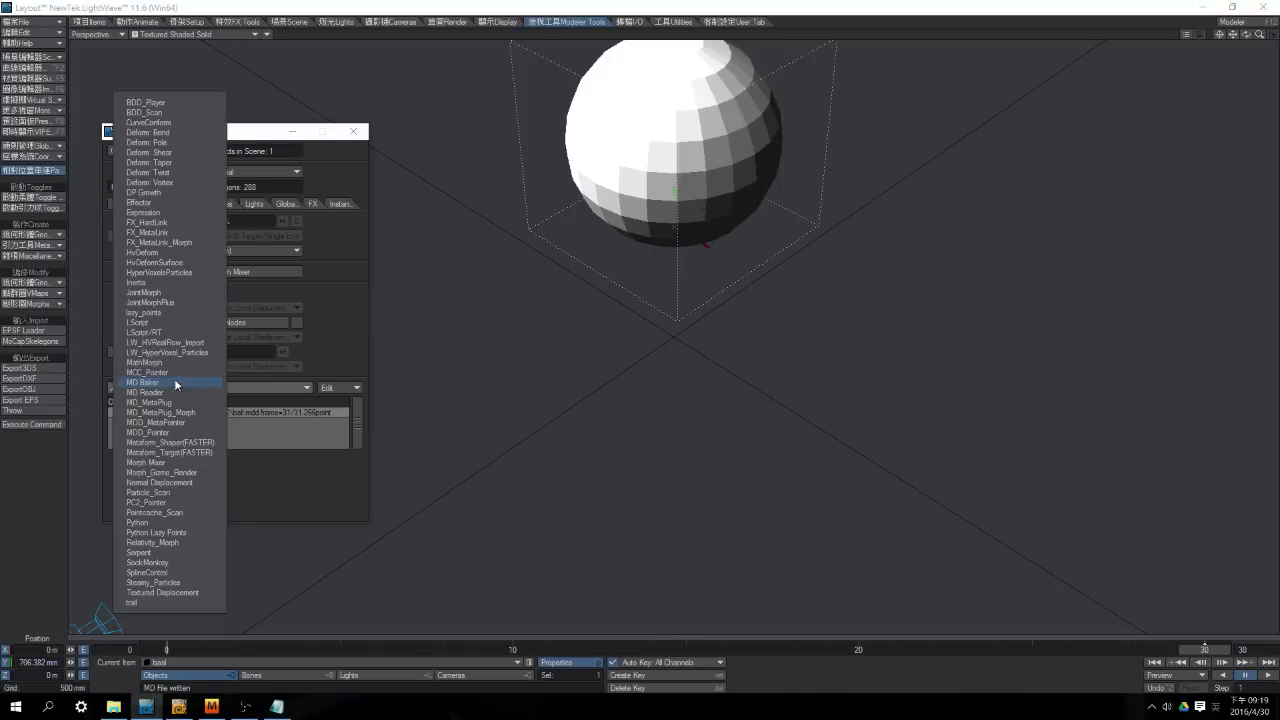
pyautogui.click(268, 449)
pyautogui.moveTo(172, 649); pyautogui.dragTo(1205, 649)
pyautogui.click(35, 341)
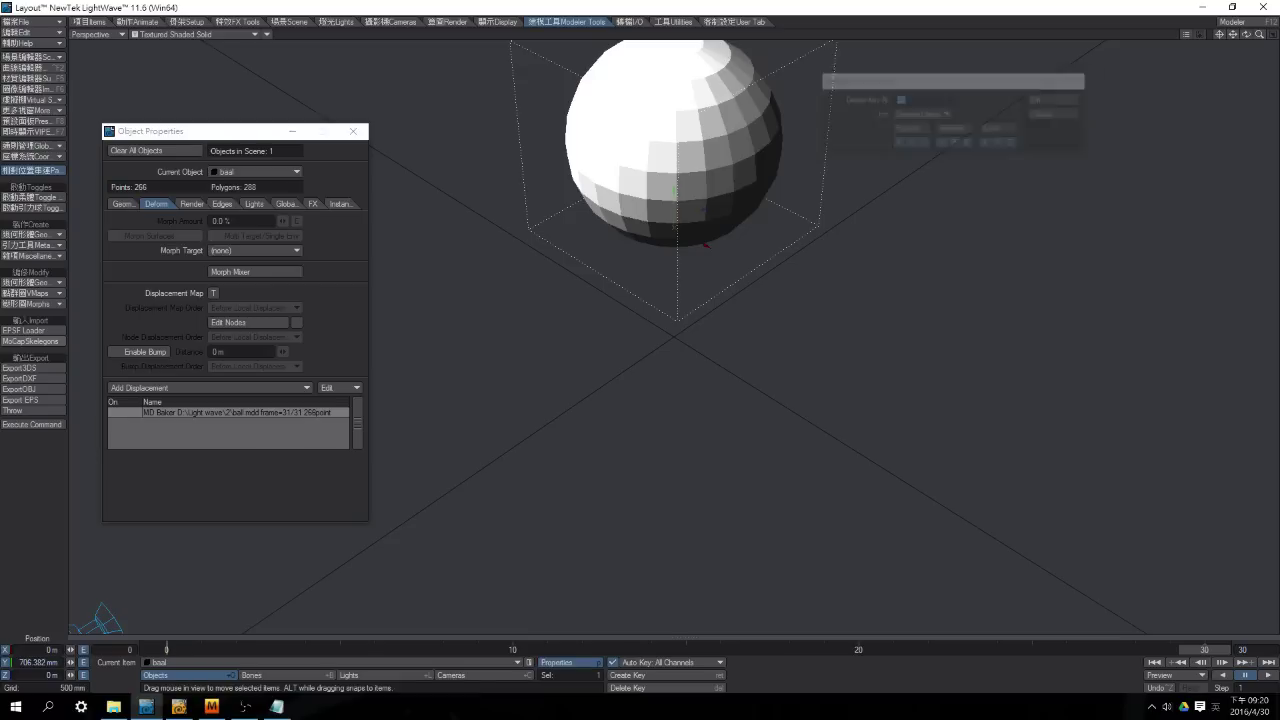
pyautogui.moveTo(1208, 652); pyautogui.dragTo(166, 650)
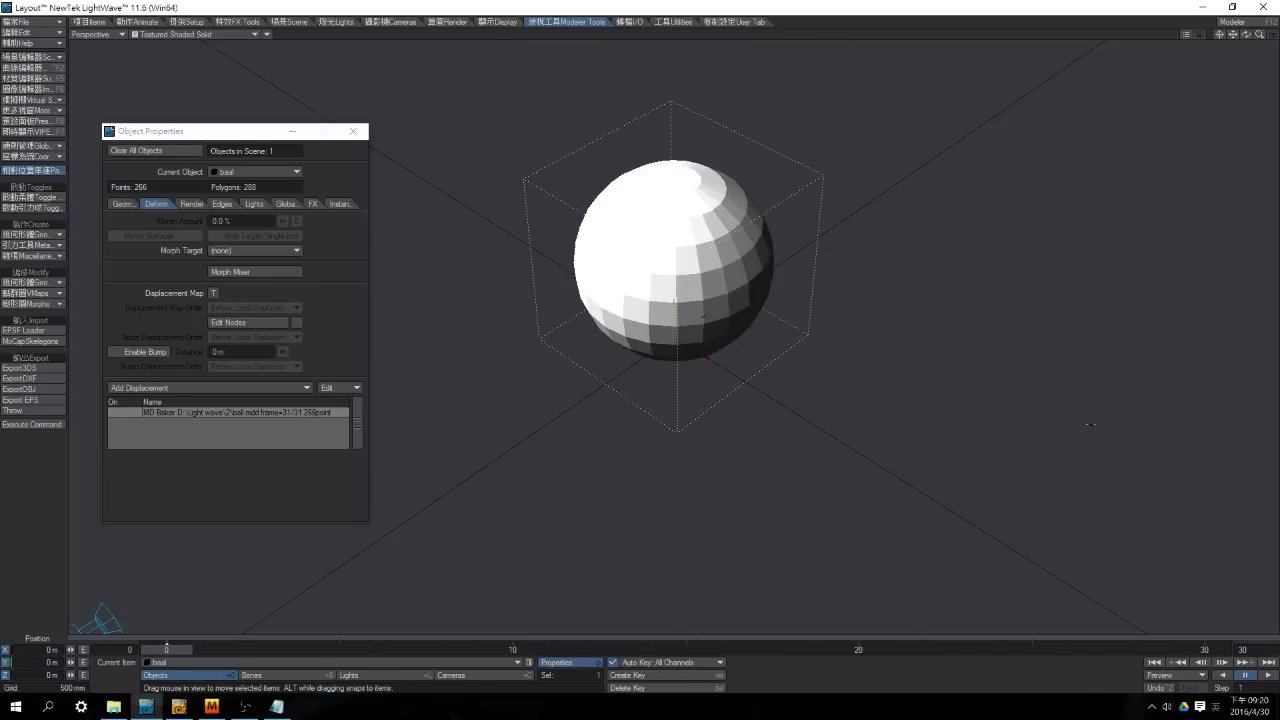
# Add an MD Reader displacement to the ball and open its settings.
pyautogui.click(177, 387)
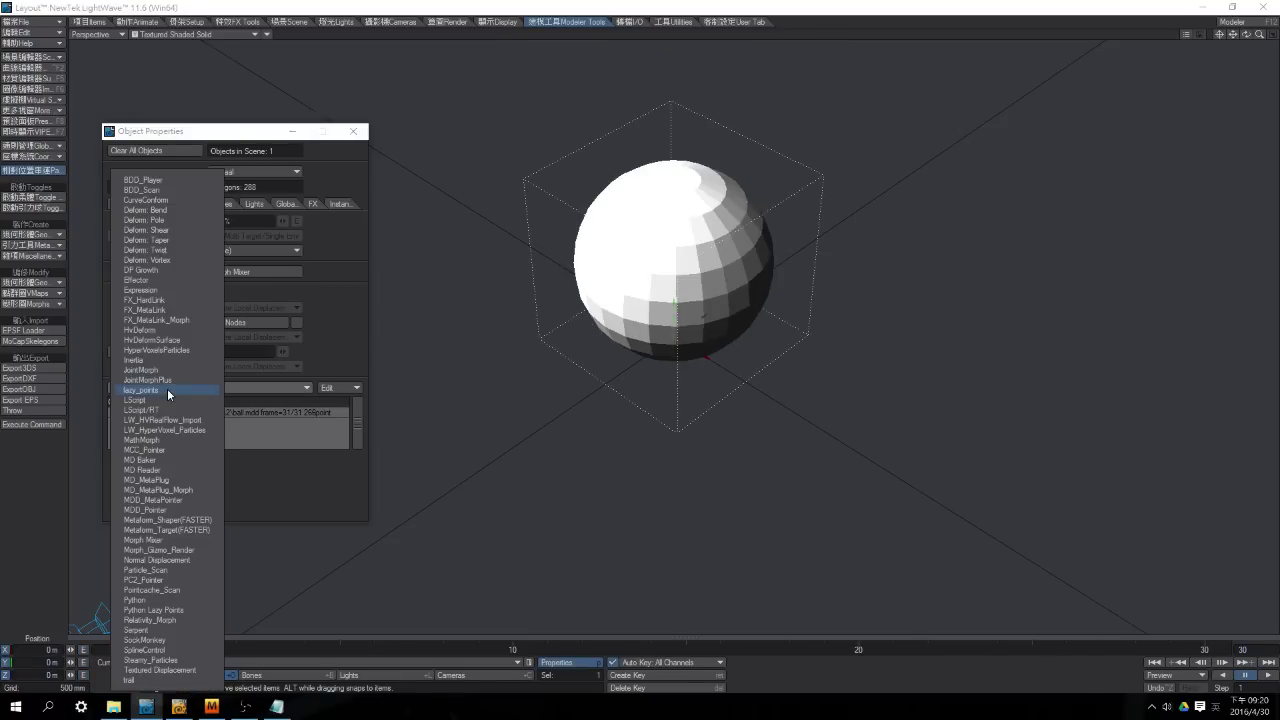
pyautogui.click(161, 468)
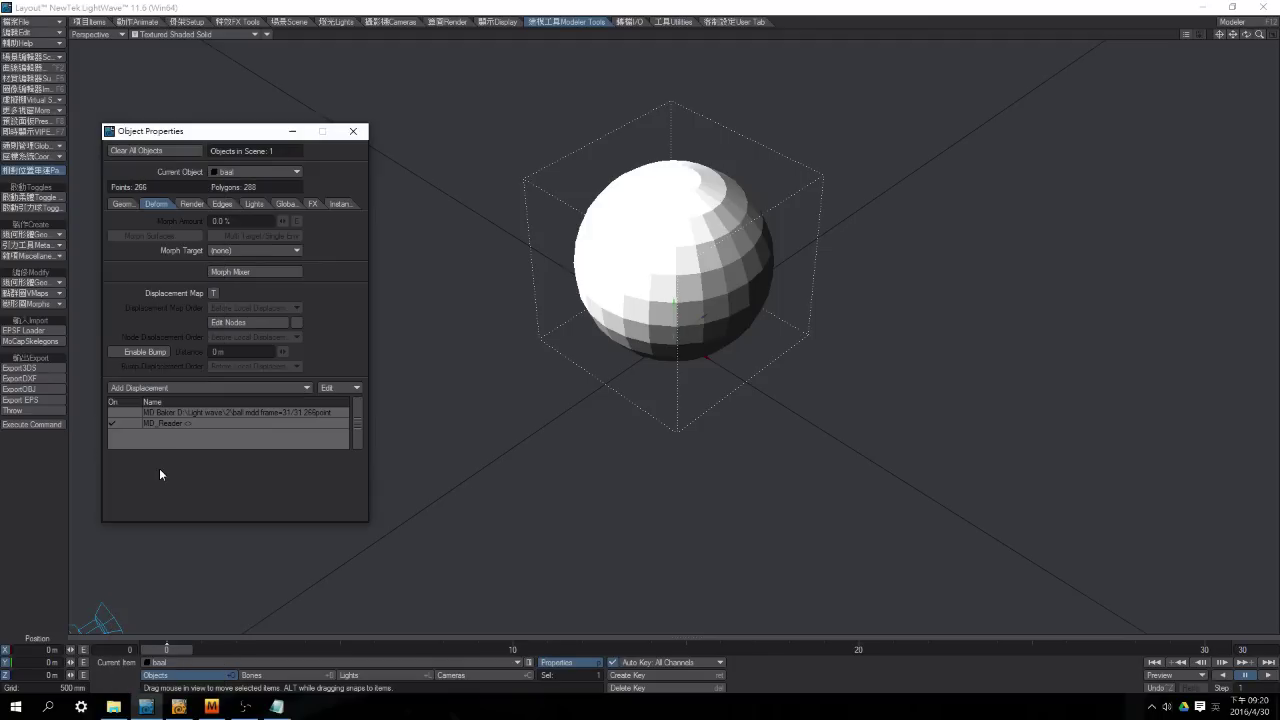
pyautogui.doubleClick(183, 424)
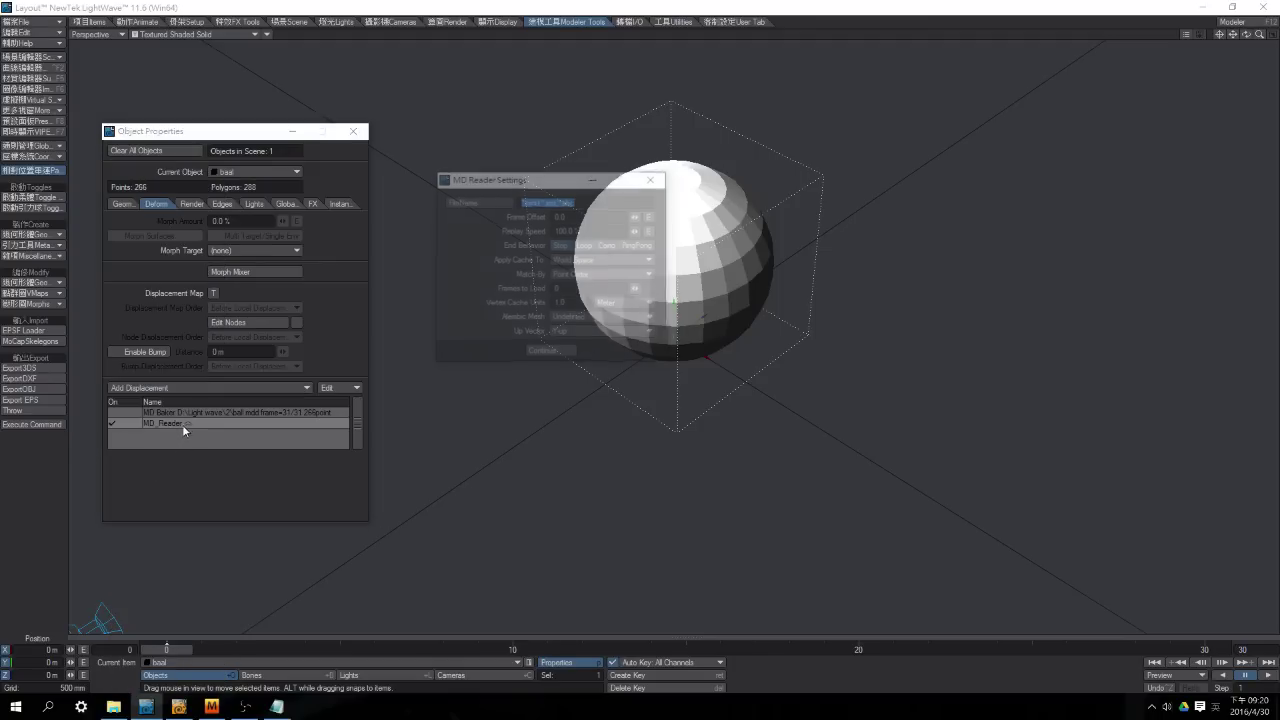
# Load ball.mdd from D:\Light wave\2 into the MD Reader and scrub the timeline to check the ball's motion.
pyautogui.click(490, 201)
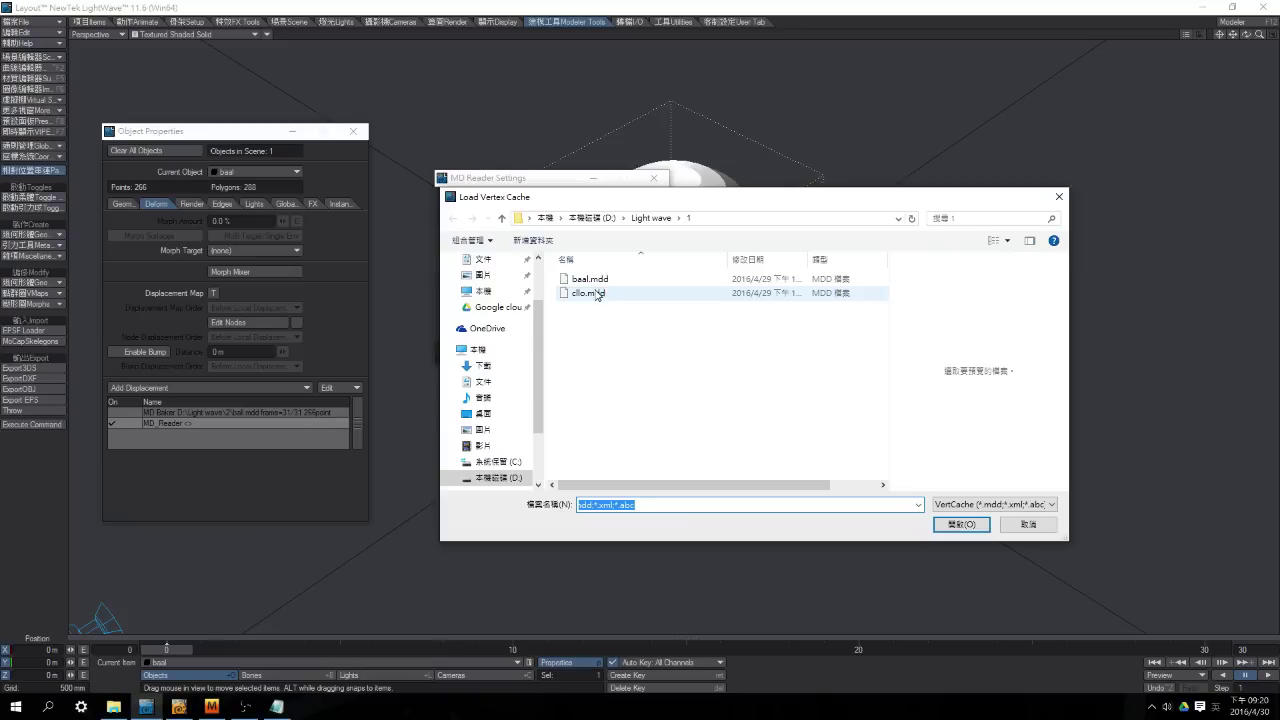
pyautogui.click(651, 218)
pyautogui.doubleClick(612, 290)
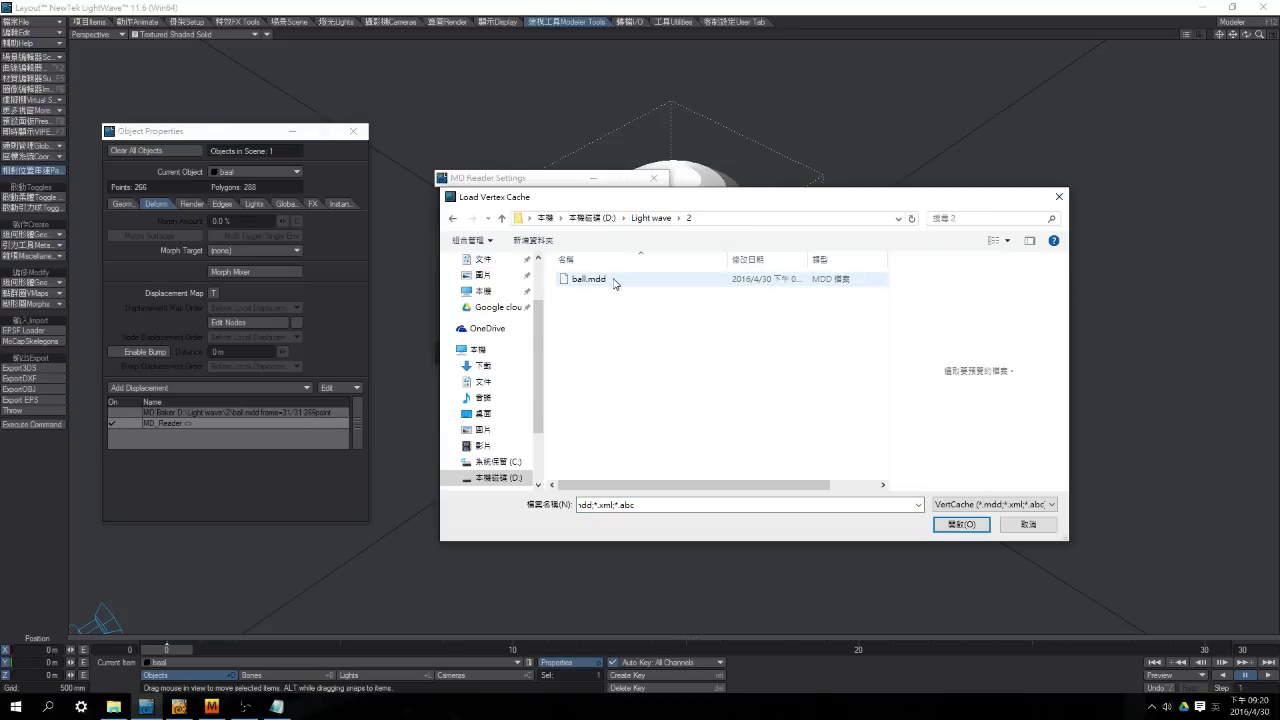
pyautogui.doubleClick(590, 279)
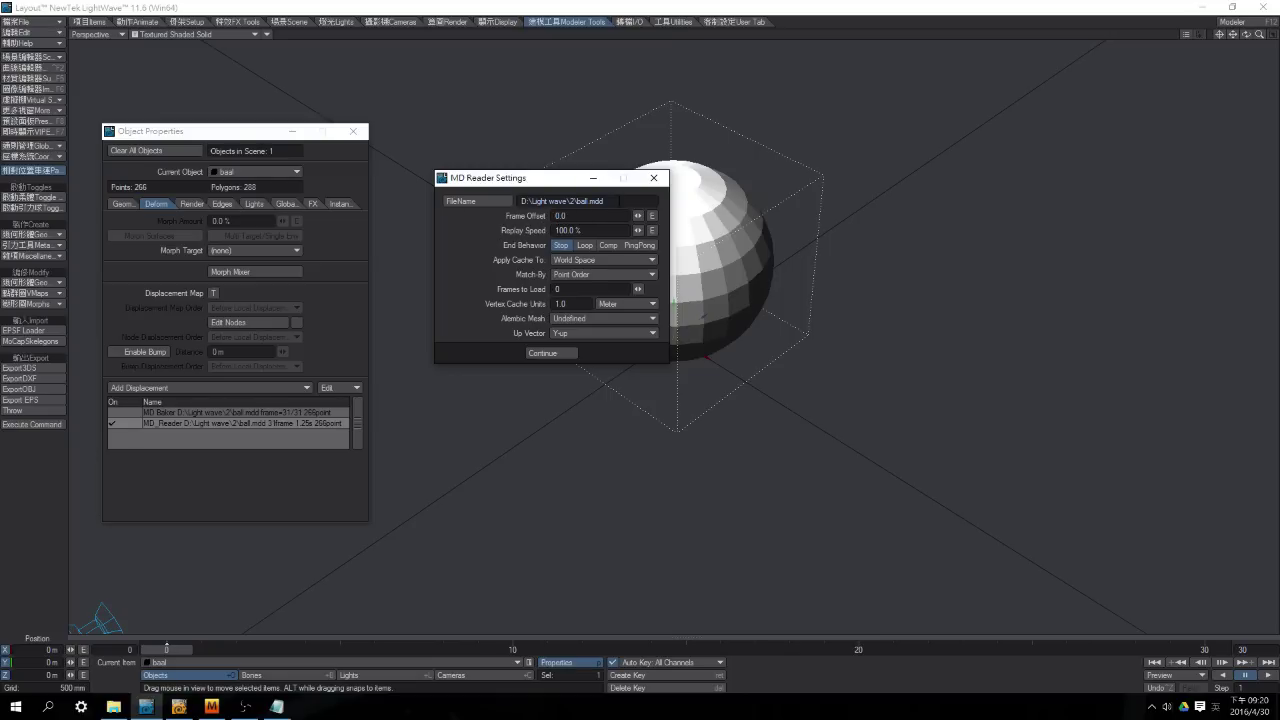
pyautogui.click(540, 353)
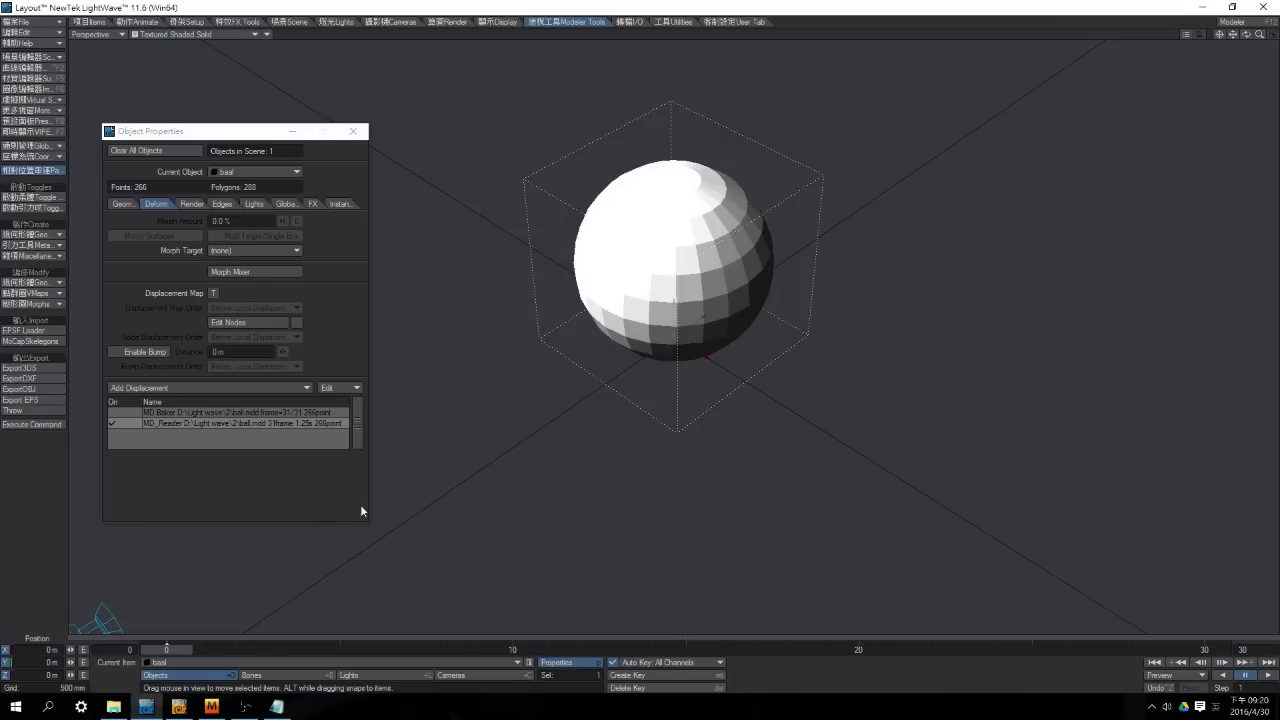
pyautogui.moveTo(169, 652); pyautogui.dragTo(1100, 652)
# Switch to Marvelous Designer and choose ball.obj from D:\Light wave\2 for OBJ import.
pyautogui.click(212, 706)
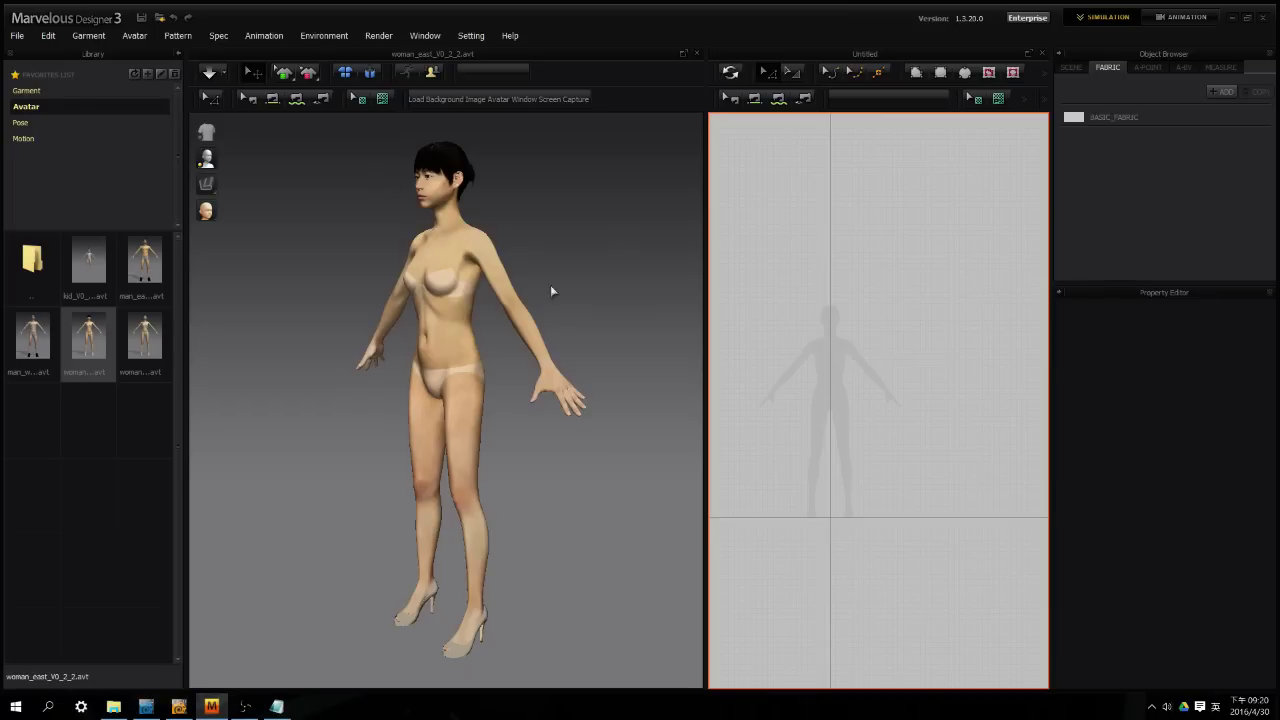
pyautogui.click(17, 35)
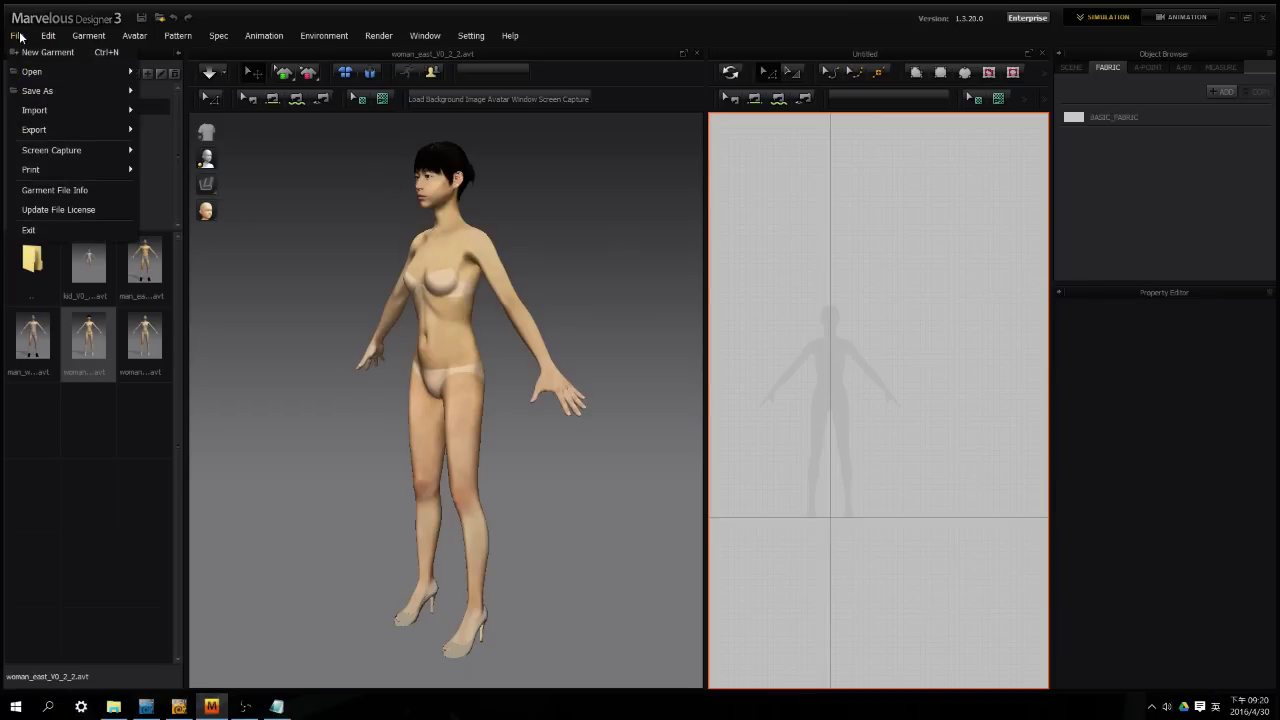
pyautogui.moveTo(54, 111)
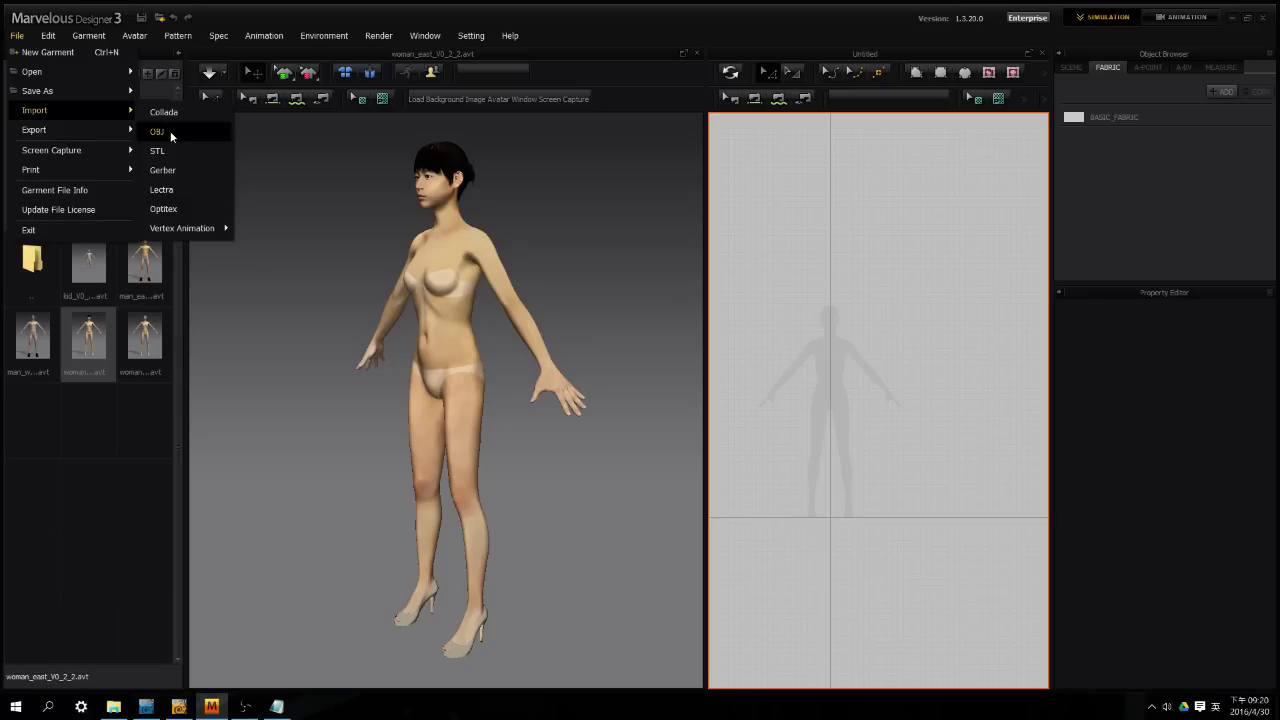
pyautogui.click(174, 131)
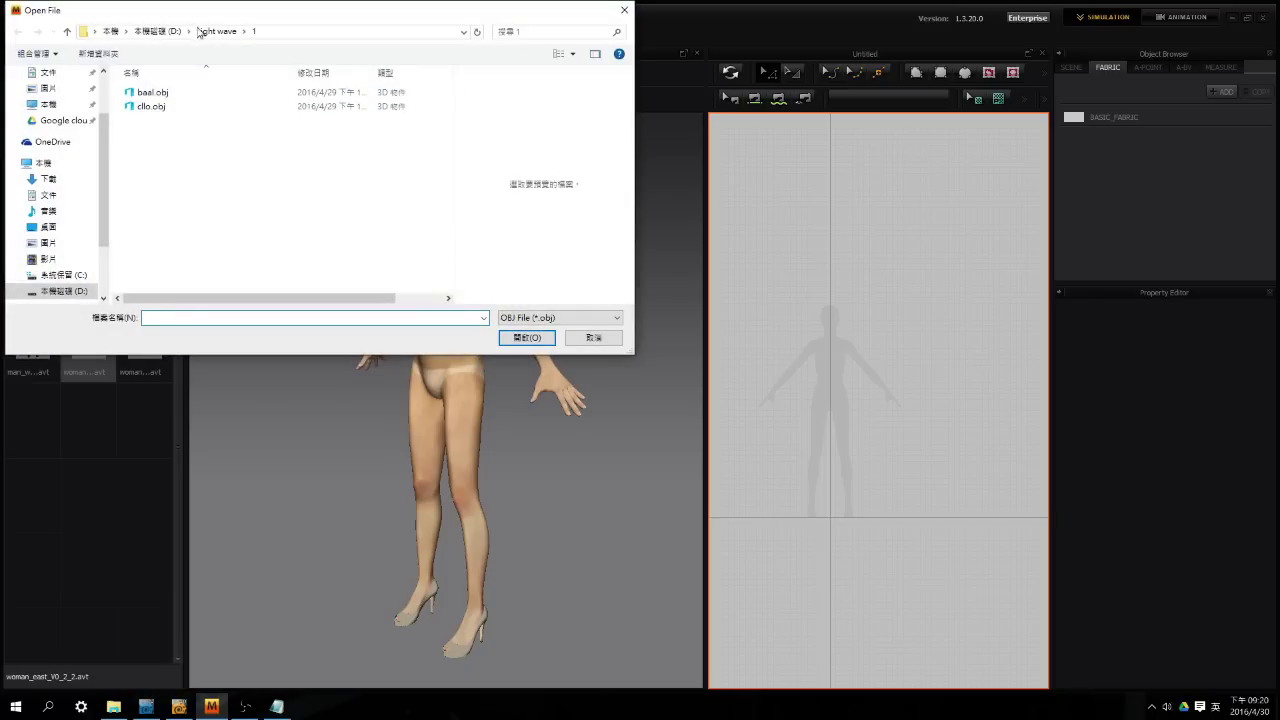
pyautogui.doubleClick(170, 106)
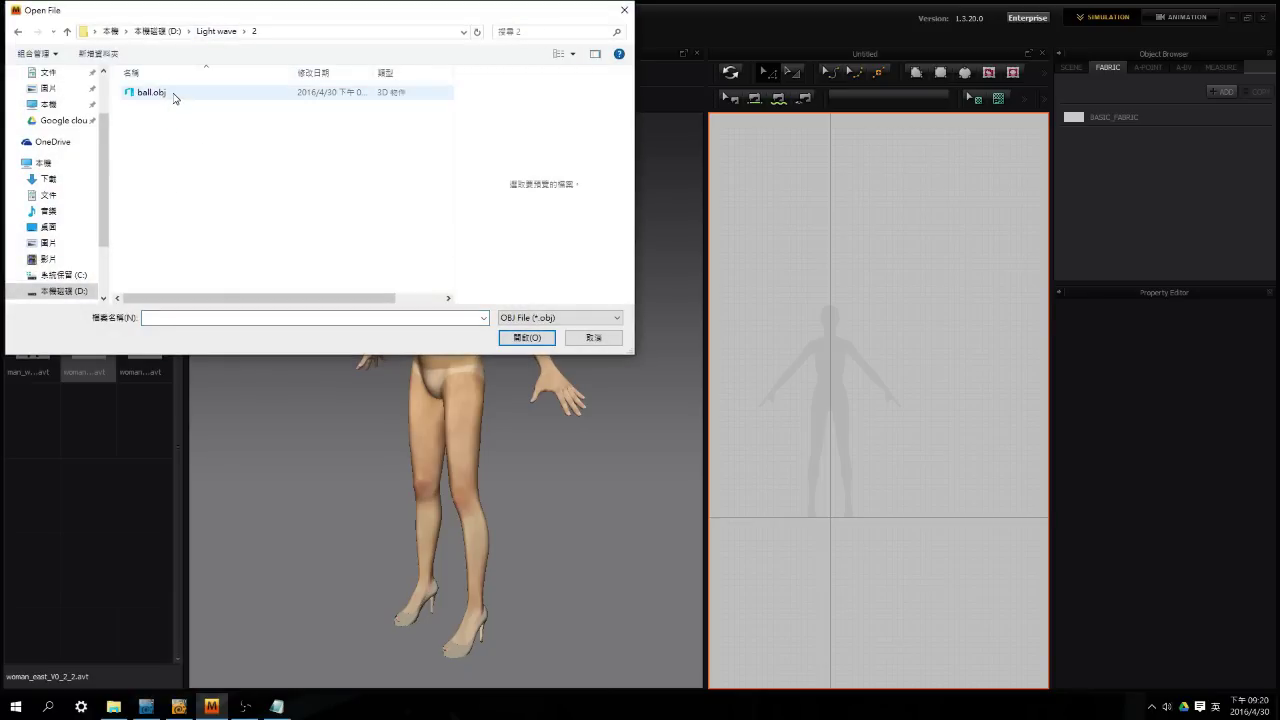
pyautogui.doubleClick(172, 93)
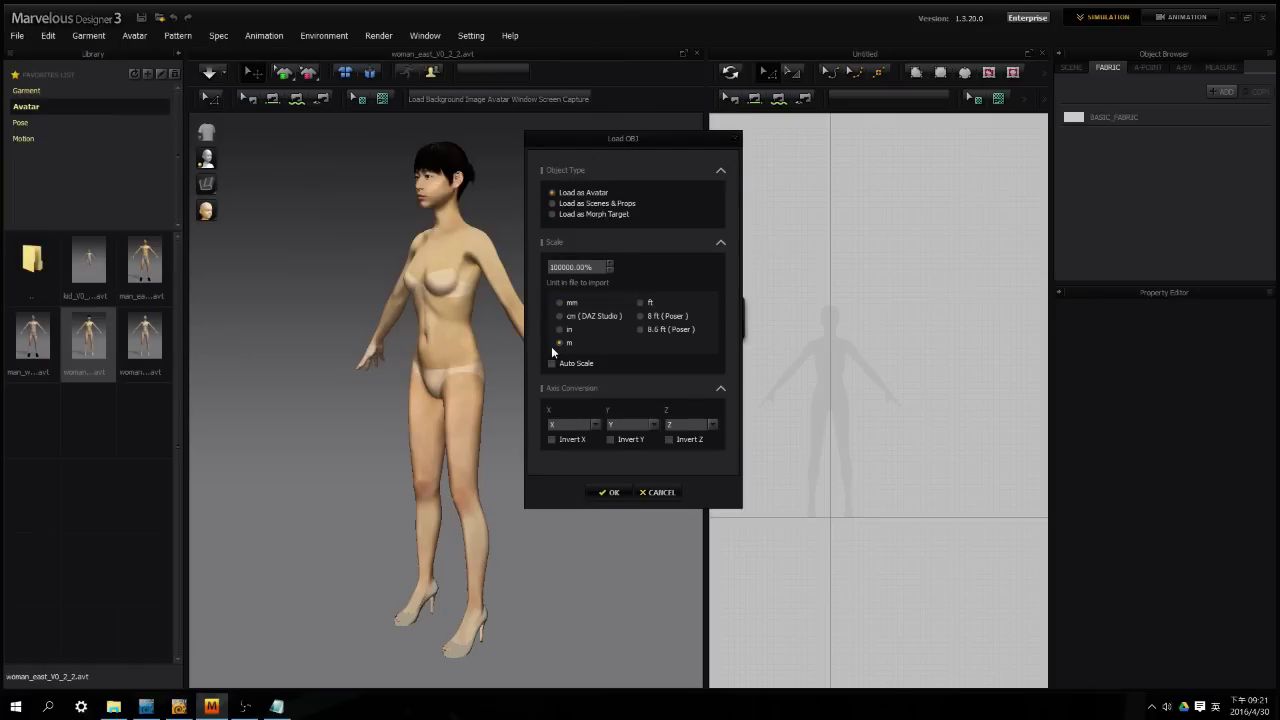
# Switch to LightWave and set the Grid Square Size to 1 m in the display preferences.
pyautogui.click(146, 707)
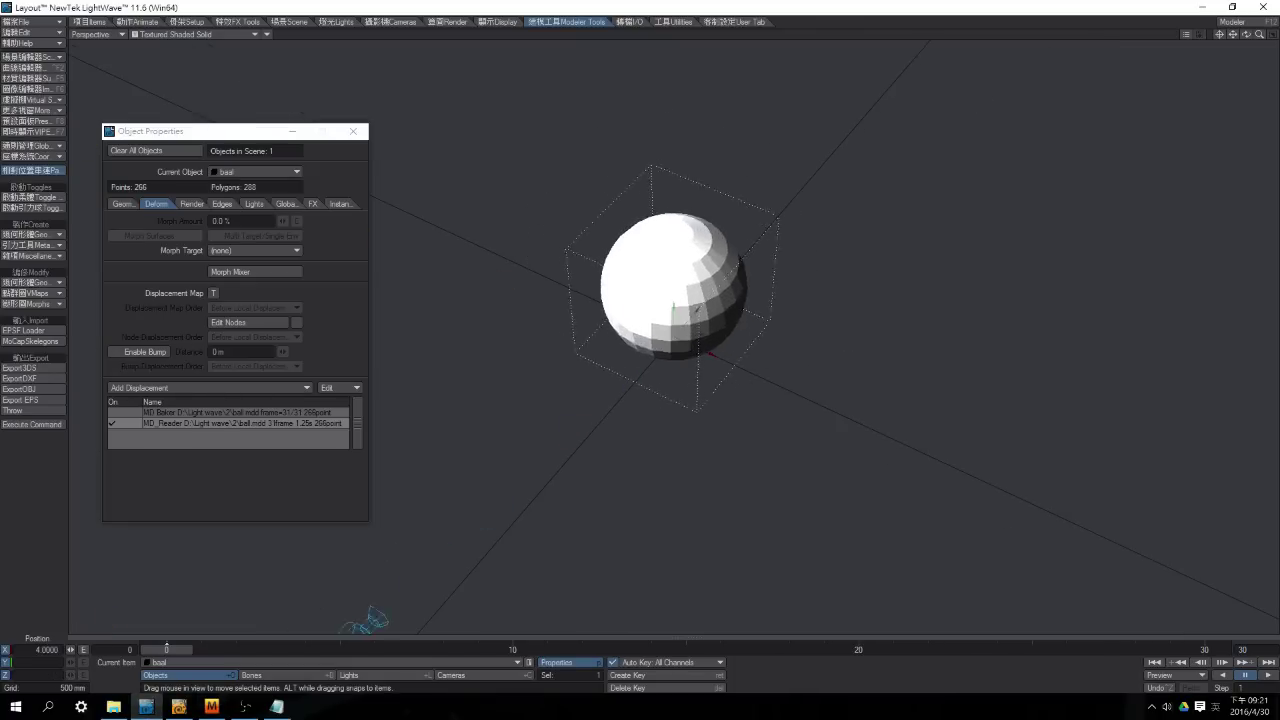
pyautogui.press('d')
pyautogui.click(251, 118)
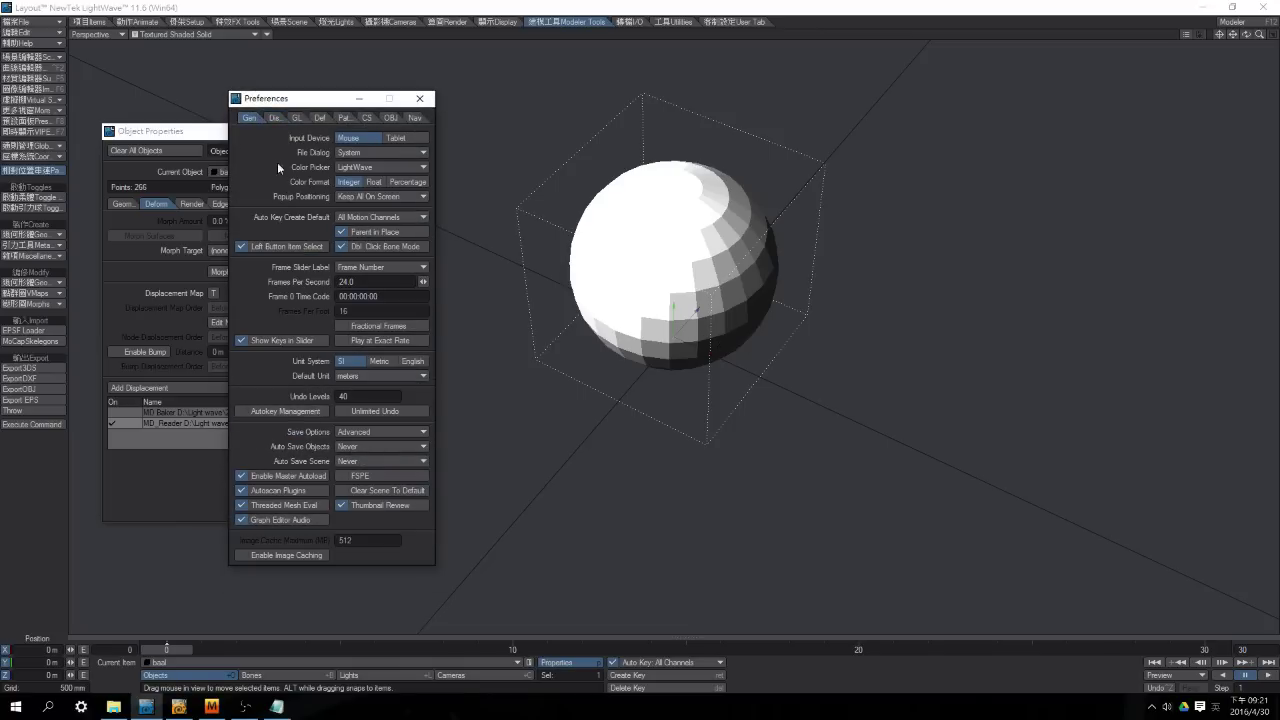
pyautogui.click(274, 118)
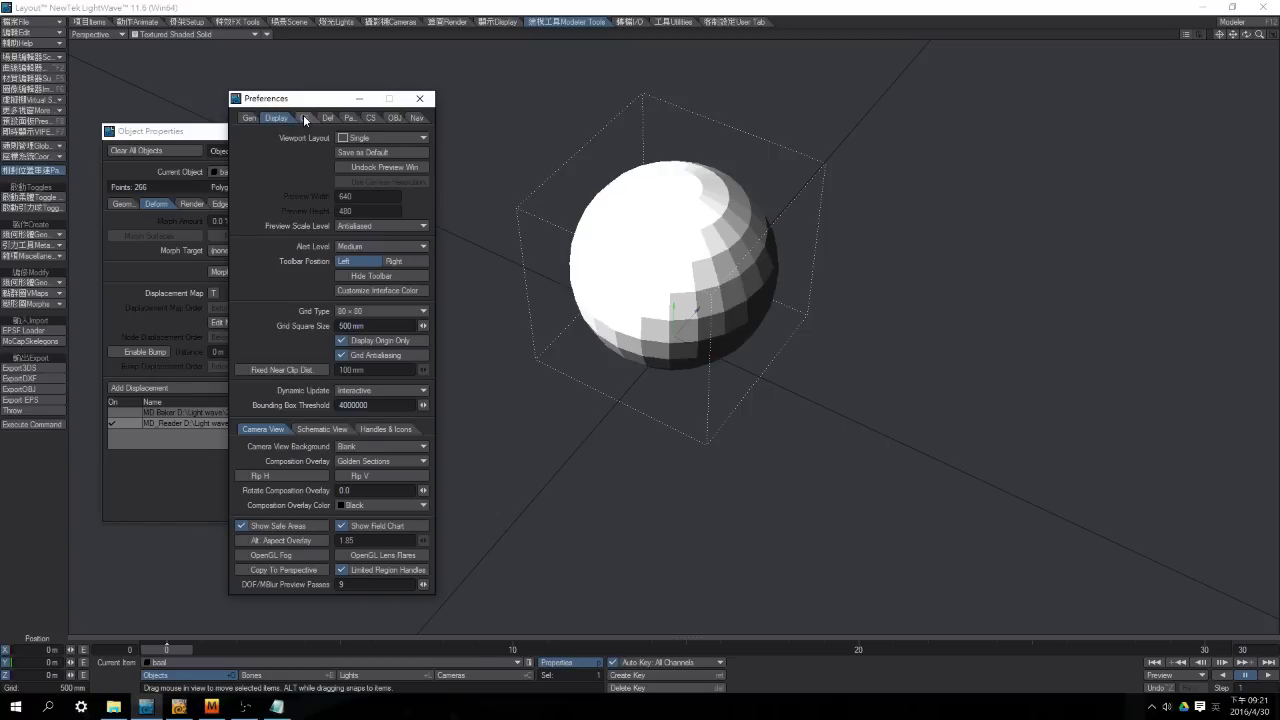
pyautogui.doubleClick(377, 325)
pyautogui.write('1')
pyautogui.press('Tab')
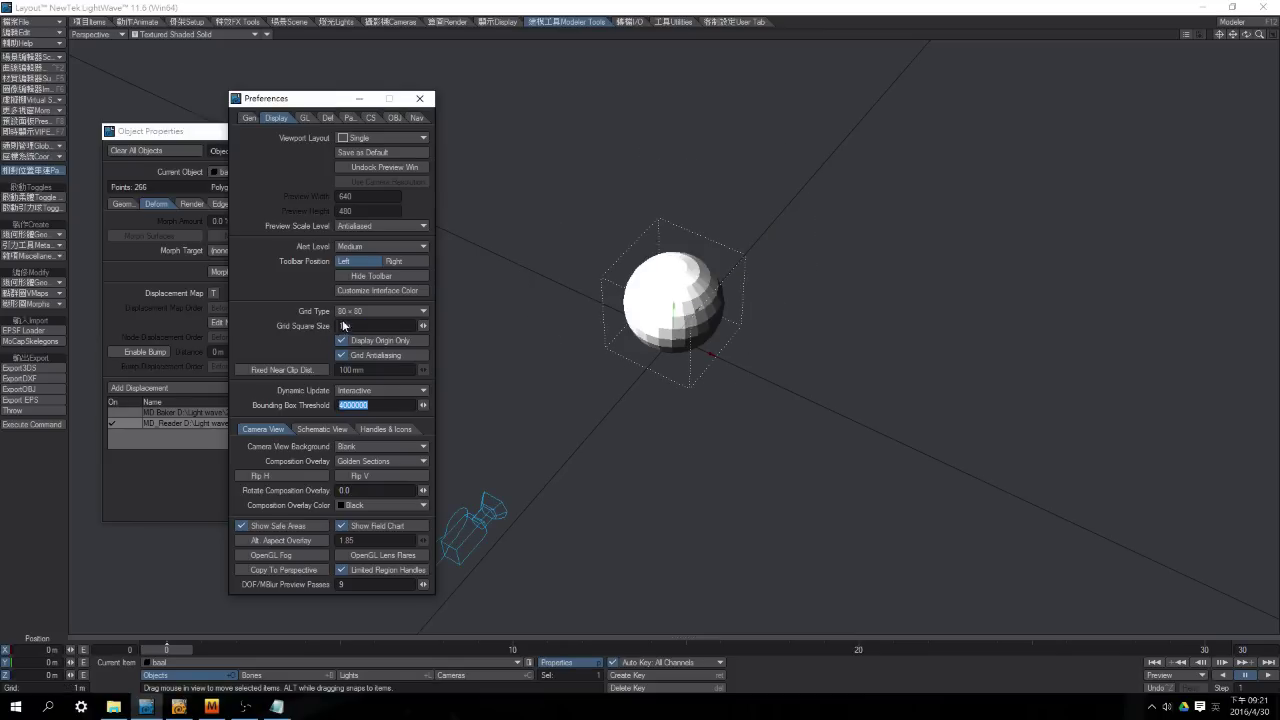
# Try a Grid Square Size of 20 m, and set it back to 0.5 m.
pyautogui.doubleClick(360, 326)
pyautogui.write('20')
pyautogui.press('Return')
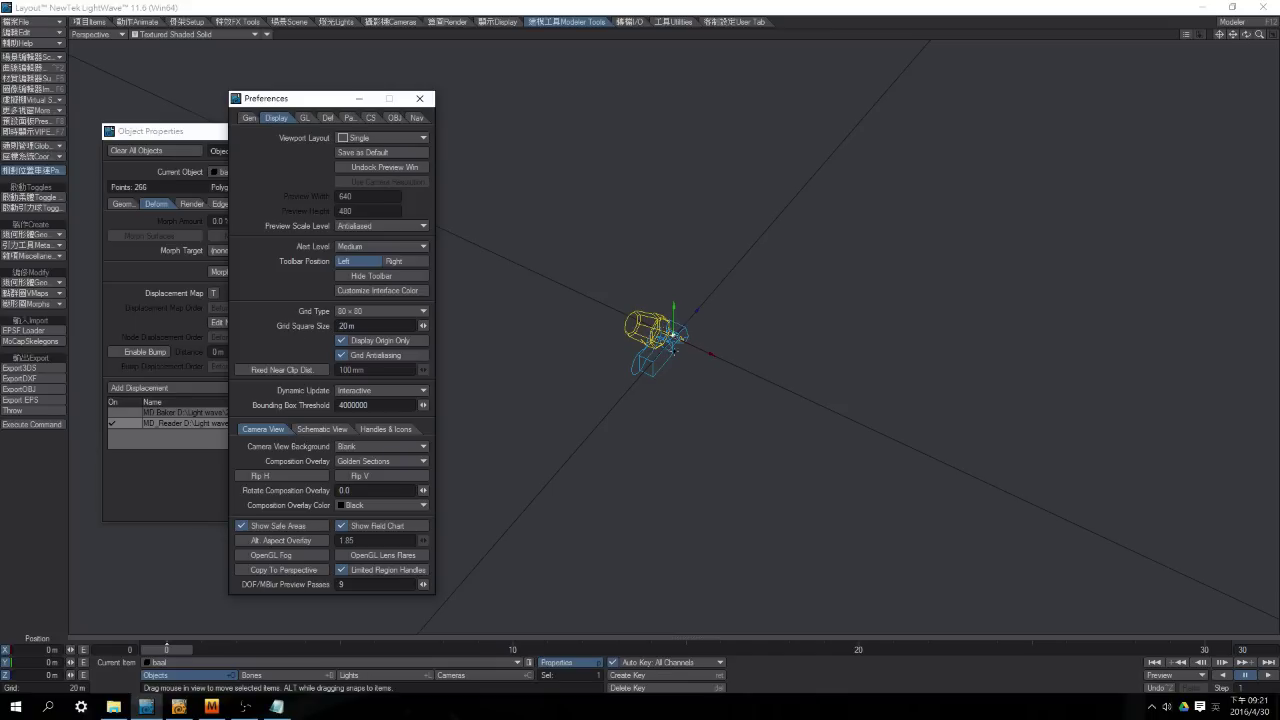
pyautogui.moveTo(378, 325); pyautogui.dragTo(305, 331)
pyautogui.write('.5')
pyautogui.press('Tab')
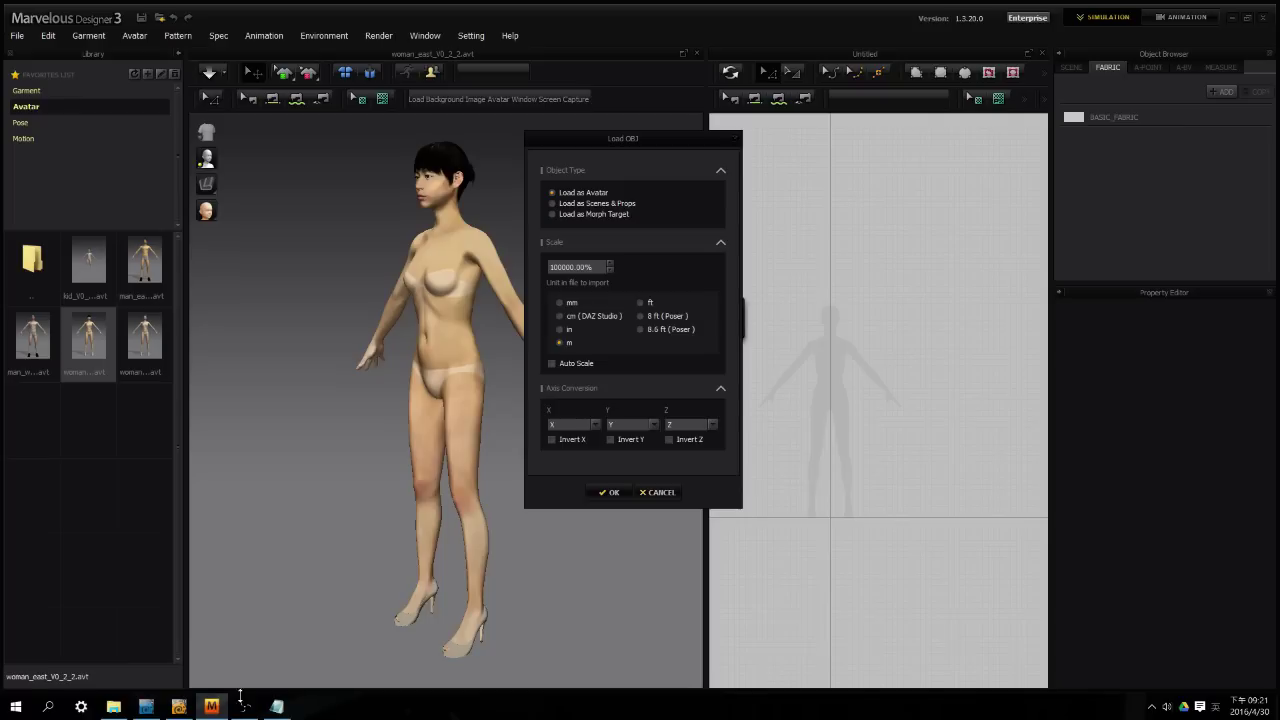
# Switch to Marvelous Designer and load ball.obj as an avatar in metres at 100000% scale.
pyautogui.click(211, 707)
pyautogui.doubleClick(570, 267)
pyautogui.click(570, 267)
pyautogui.moveTo(569, 267); pyautogui.dragTo(547, 268)
pyautogui.click(559, 267)
pyautogui.click(610, 490)
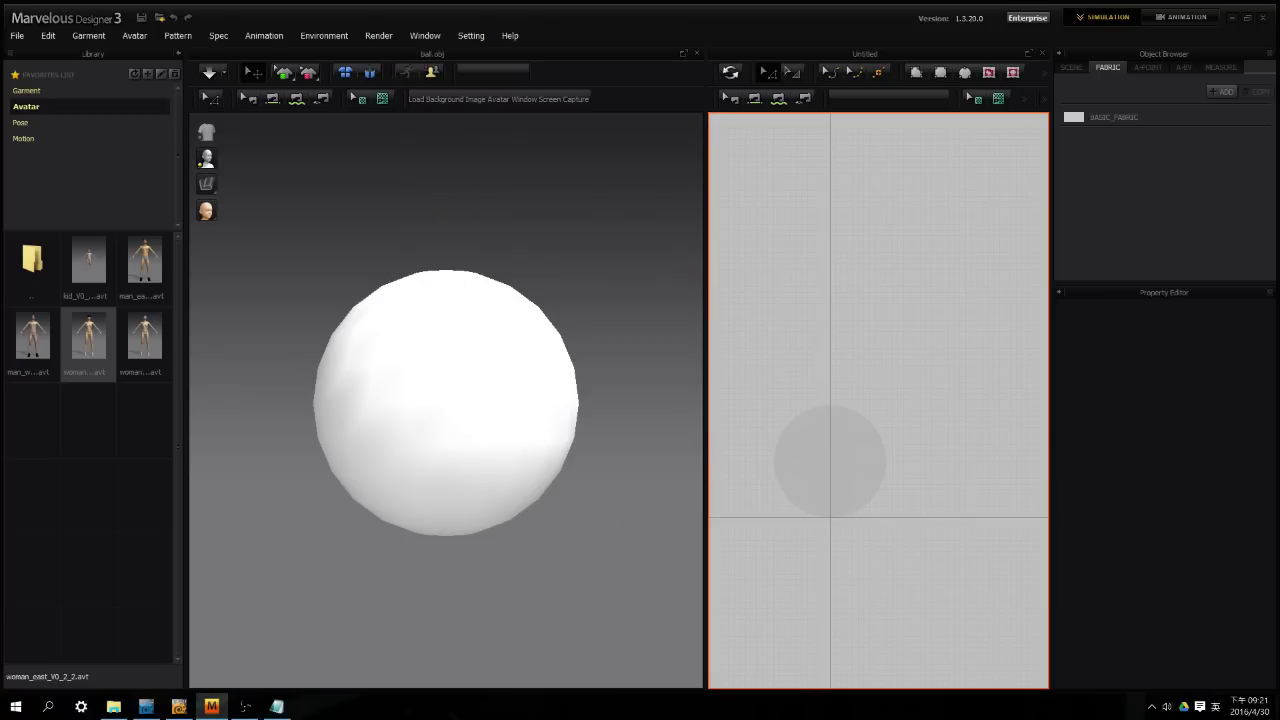
# Try importing ball.obj as an avatar in millimetres at 100% scale.
pyautogui.click(20, 36)
pyautogui.moveTo(98, 108)
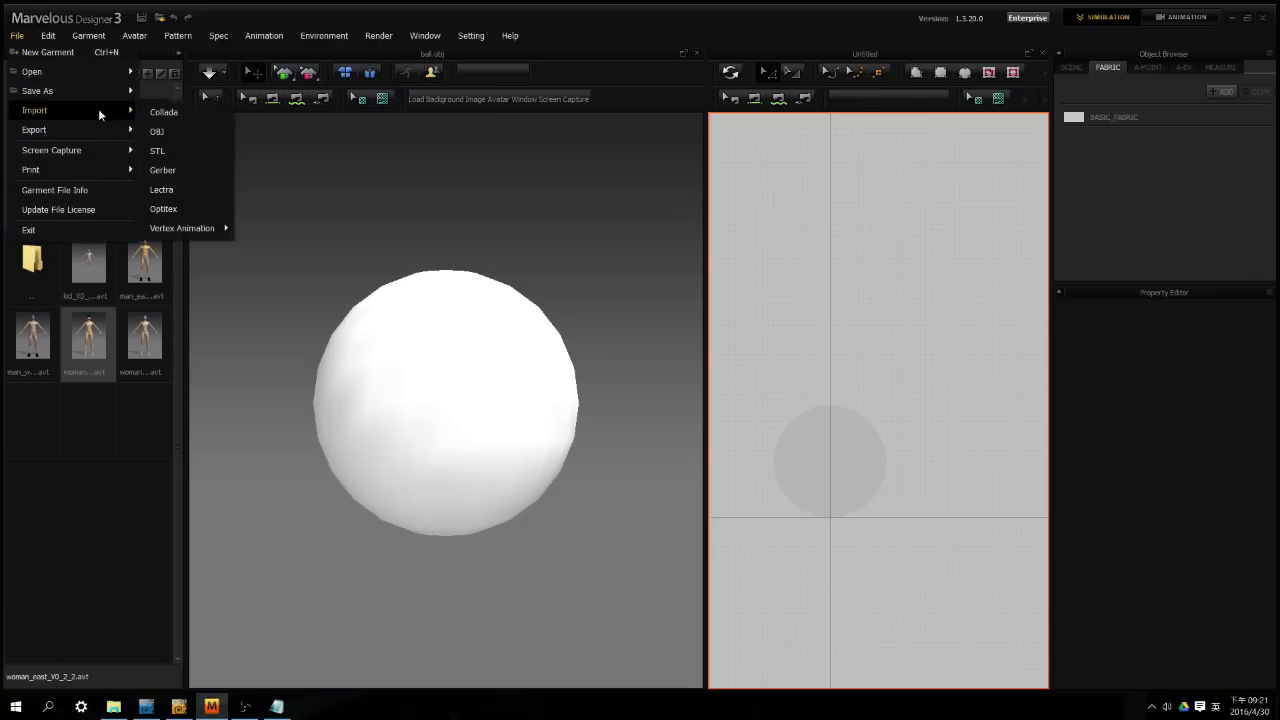
pyautogui.click(170, 129)
pyautogui.doubleClick(283, 100)
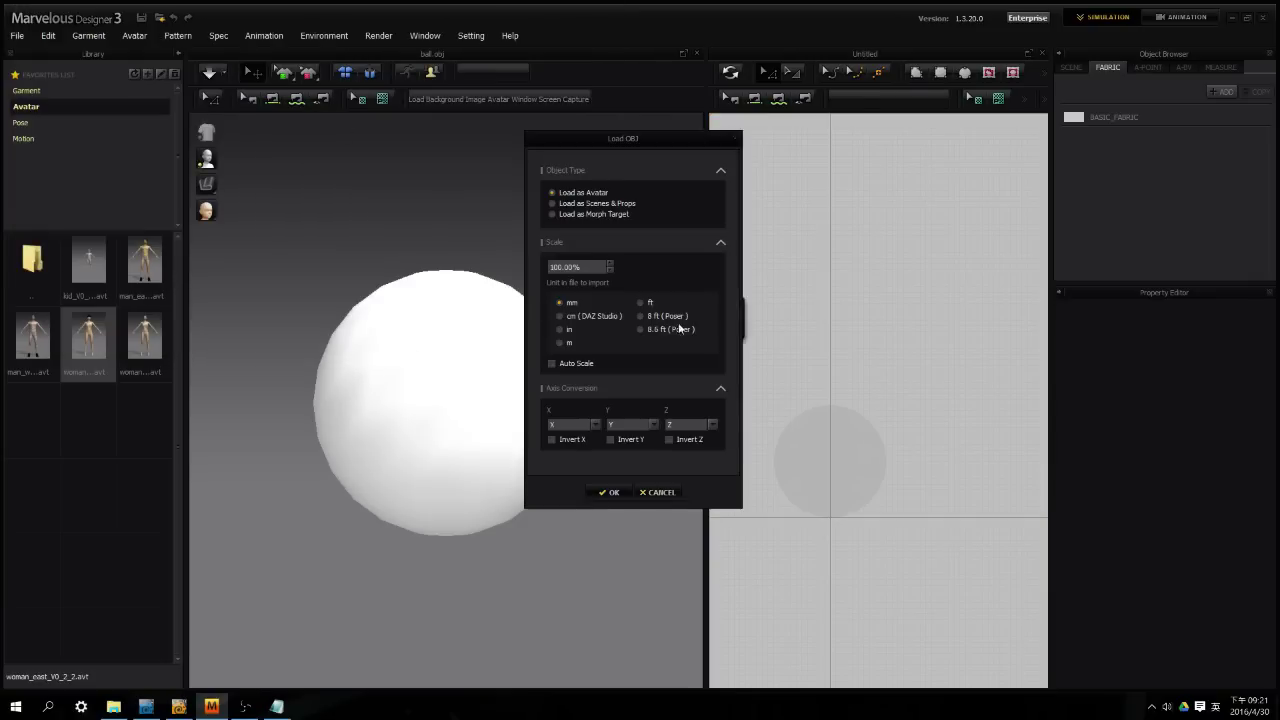
pyautogui.click(612, 493)
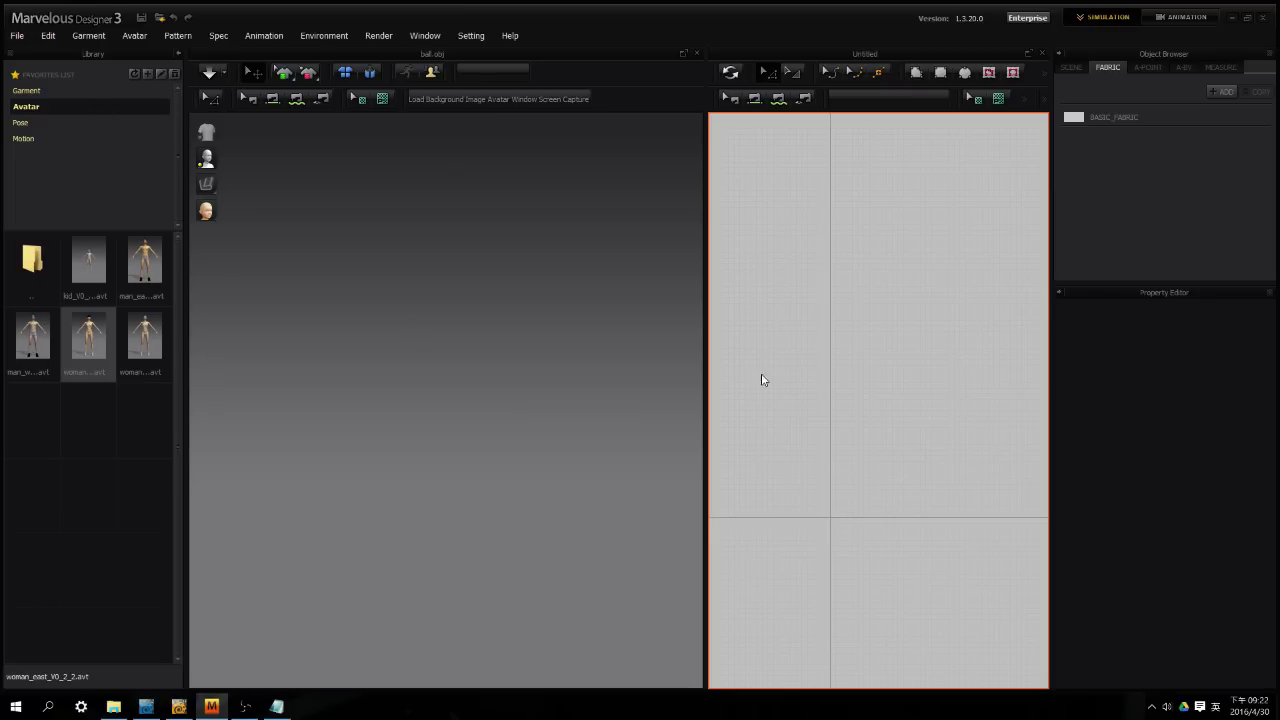
# Import ball.obj again as an avatar with the file unit set to metres.
pyautogui.click(20, 37)
pyautogui.moveTo(74, 112)
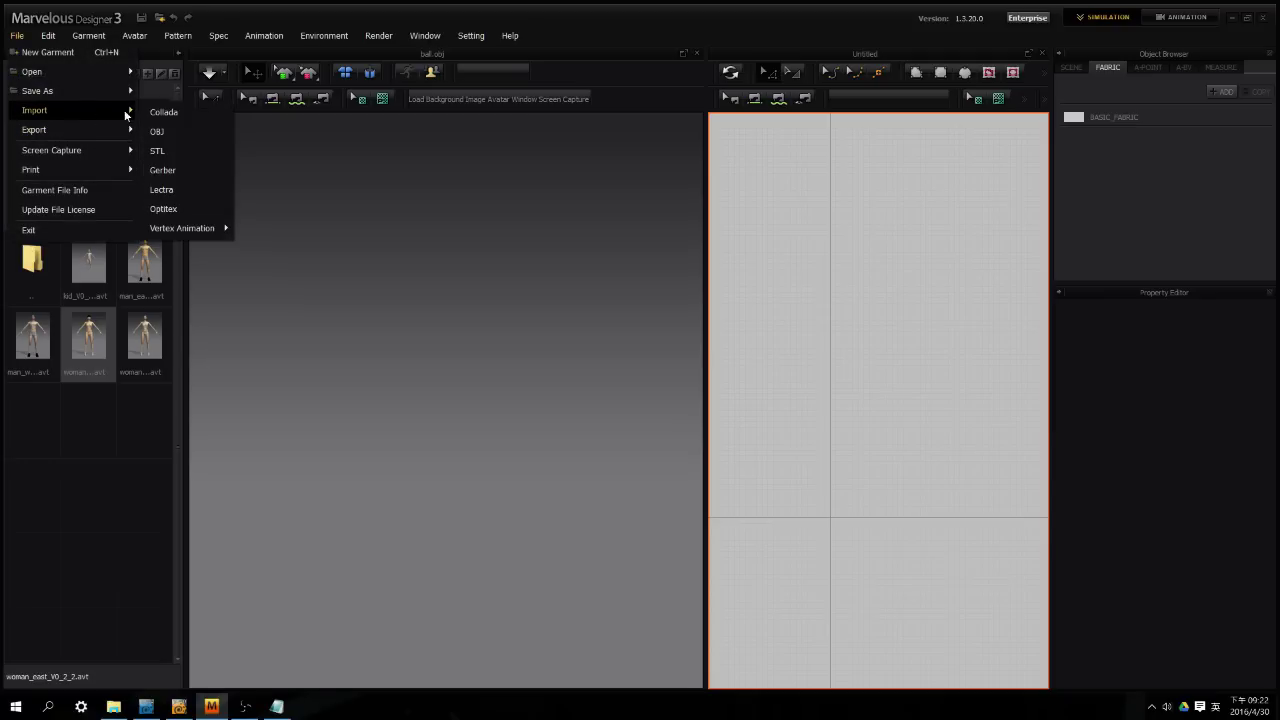
pyautogui.click(178, 131)
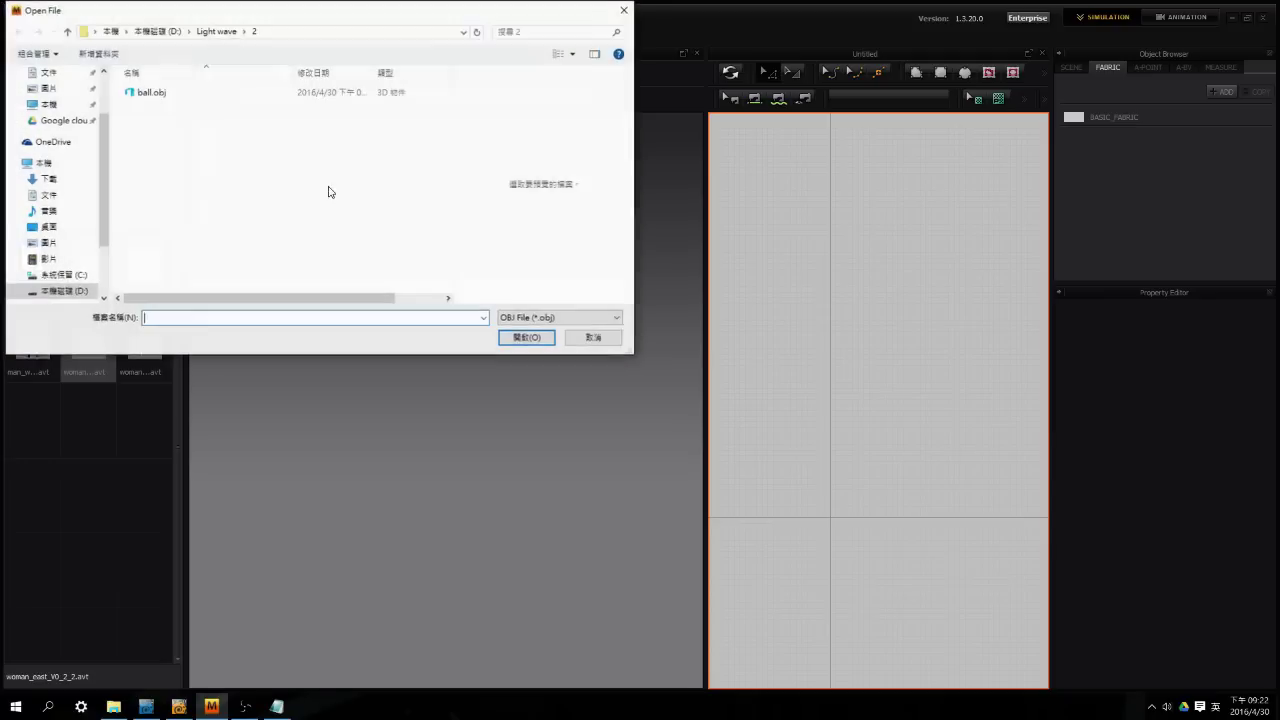
pyautogui.doubleClick(230, 95)
pyautogui.click(560, 343)
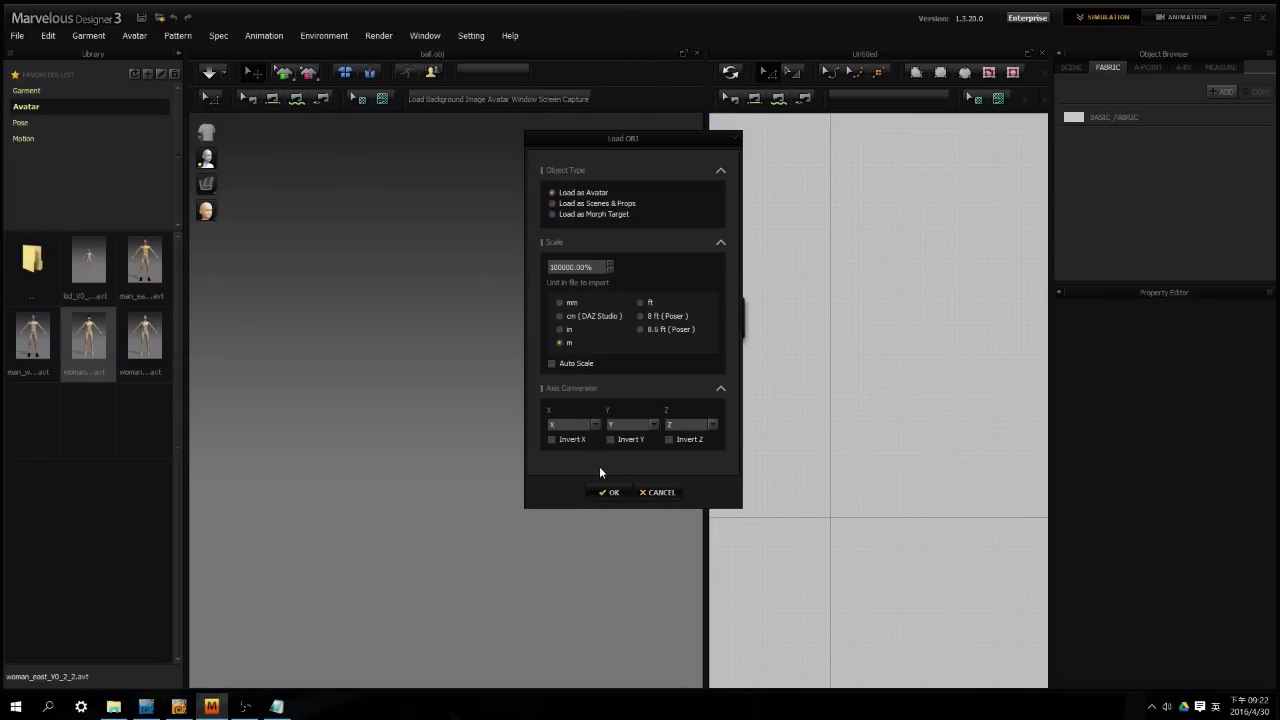
pyautogui.click(618, 492)
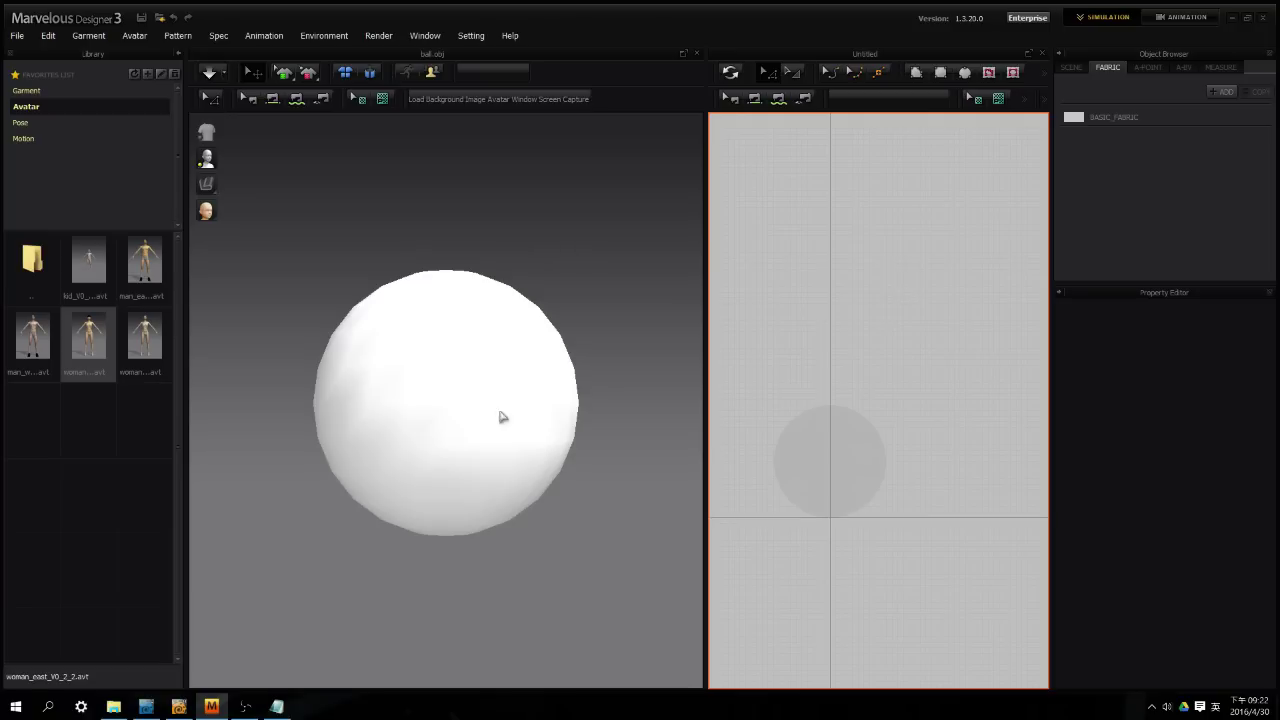
# Draw a four-sided polygon pattern just above the ball's silhouette, with a perimeter of about 4716 mm.
pyautogui.click(917, 73)
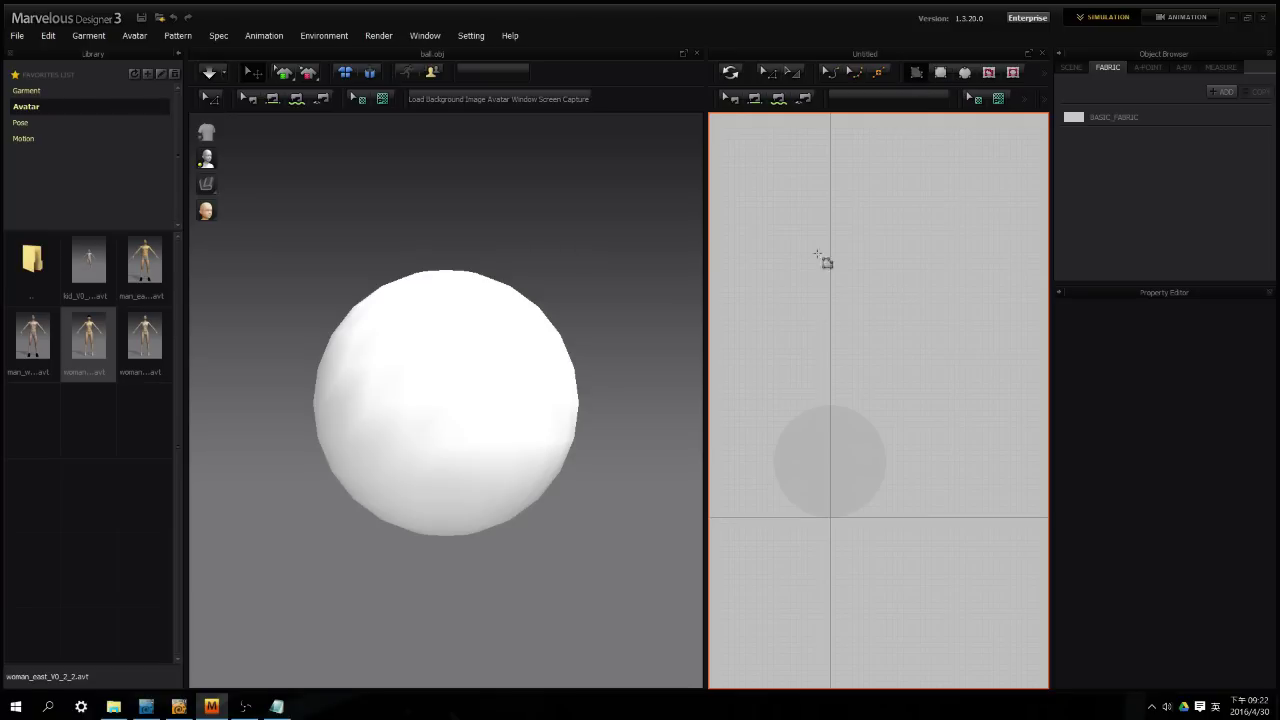
pyautogui.click(768, 276)
pyautogui.click(743, 365)
pyautogui.click(921, 382)
pyautogui.click(922, 275)
pyautogui.click(769, 277)
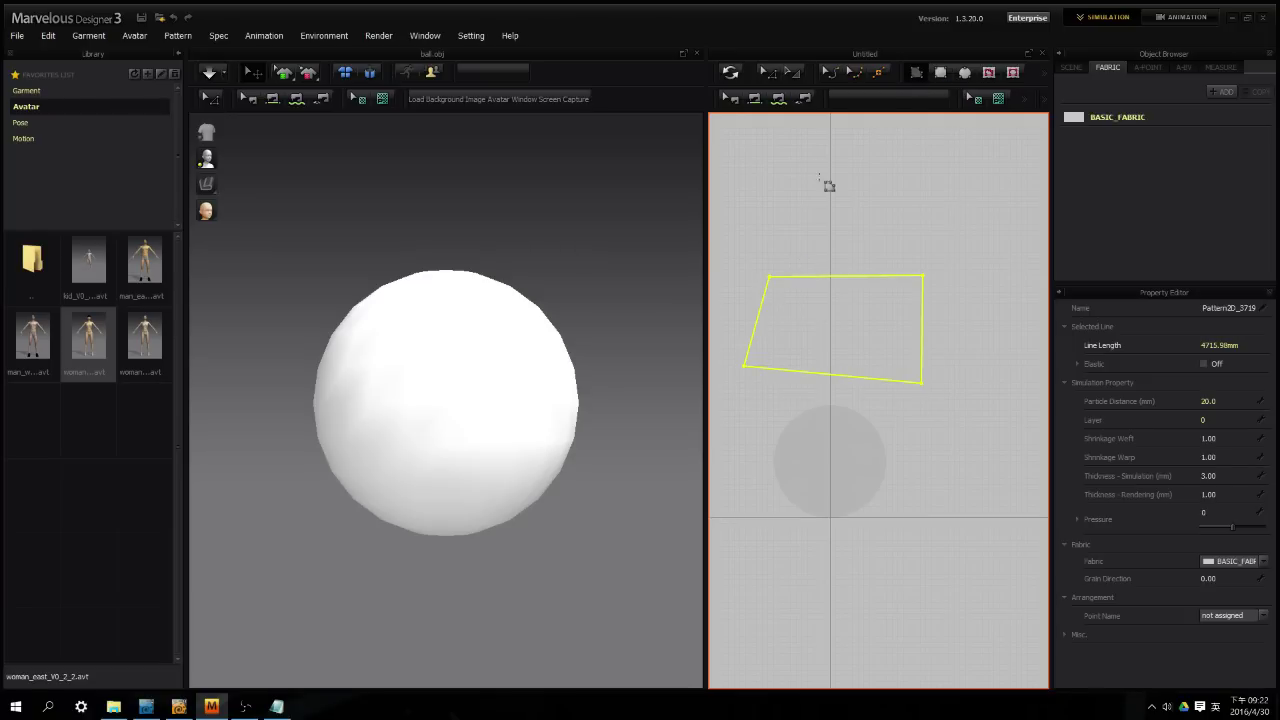
# Draw a second four-sided pattern above the first one, with a perimeter of about 3743 mm.
pyautogui.click(731, 186)
pyautogui.click(727, 254)
pyautogui.click(855, 259)
pyautogui.click(859, 163)
pyautogui.click(731, 186)
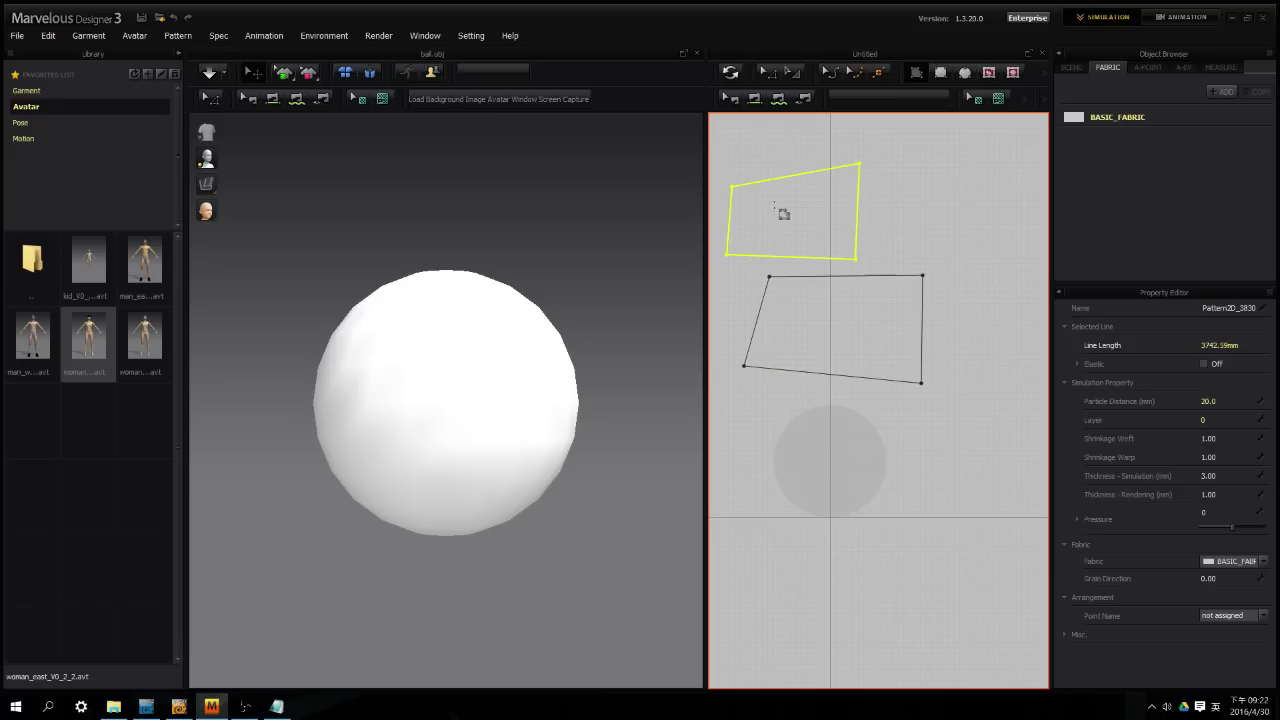
# Draw a third, tall four-sided pattern above the other two, with a perimeter of about 4714 mm.
pyautogui.moveTo(882, 220); pyautogui.dragTo(881, 372, button='middle')
pyautogui.click(796, 125)
pyautogui.click(800, 313)
pyautogui.click(900, 307)
pyautogui.click(856, 128)
pyautogui.click(797, 126)
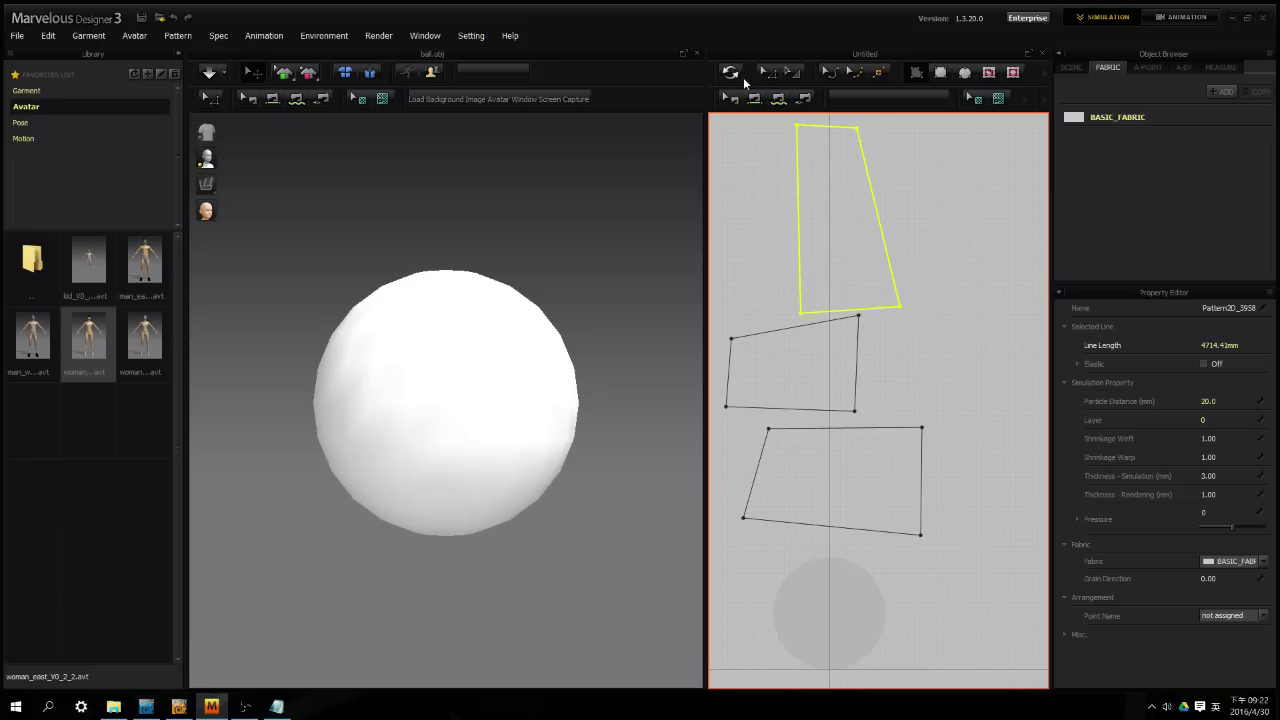
# Synchronize the three patterns into the 3D view and rotate the topmost cloth to lie roughly flat above the ball.
pyautogui.click(731, 73)
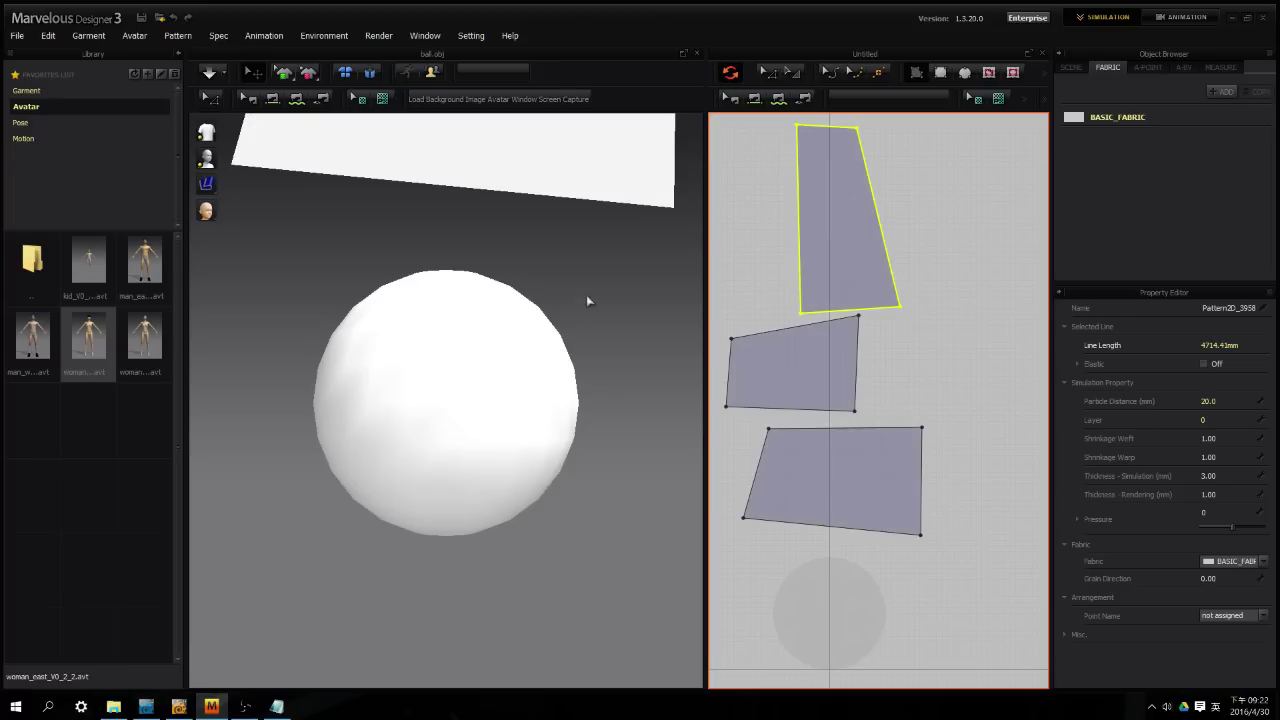
pyautogui.scroll(-3, 587, 357)
pyautogui.scroll(-5, 587, 357)
pyautogui.moveTo(520, 445); pyautogui.dragTo(391, 443, button='right')
pyautogui.click(521, 341)
pyautogui.click(447, 192)
pyautogui.moveTo(480, 163); pyautogui.dragTo(494, 263)
pyautogui.click(440, 285)
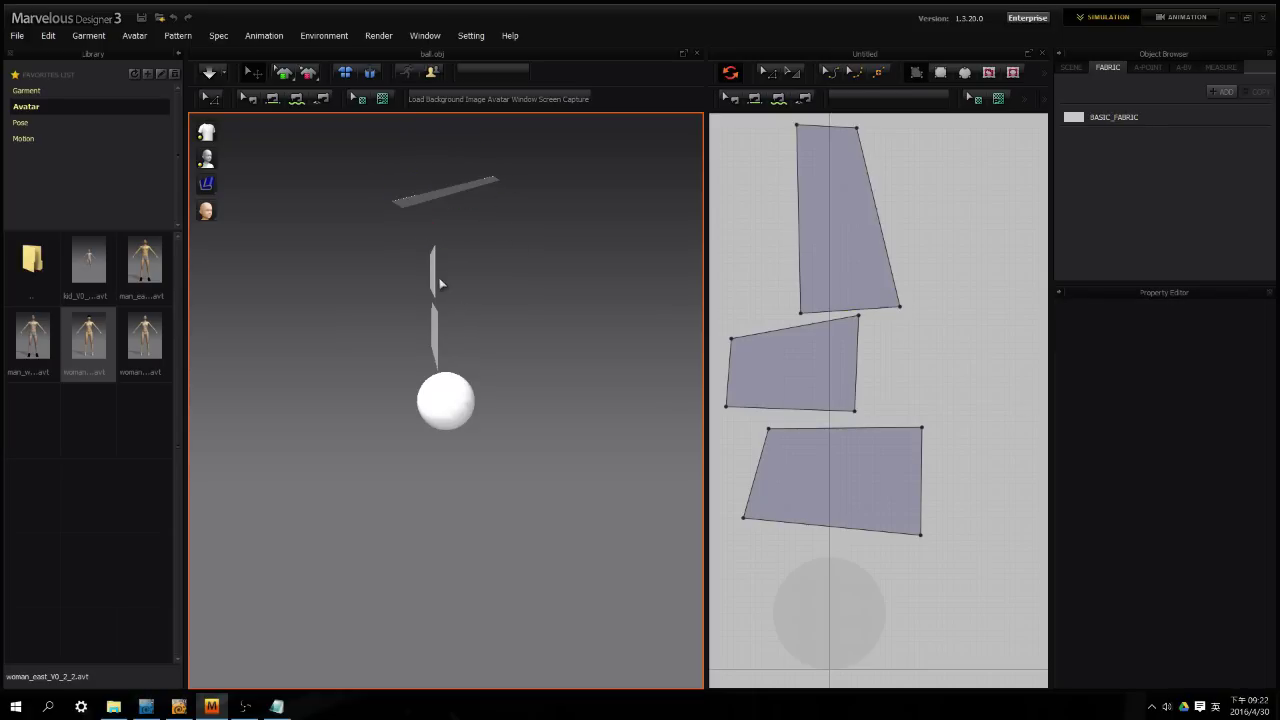
# Rotate the middle and lowest cloths in 3D so that both lie roughly flat above the ball.
pyautogui.click(433, 282)
pyautogui.moveTo(478, 250); pyautogui.dragTo(445, 323, button='right')
pyautogui.click(434, 307)
pyautogui.moveTo(435, 313); pyautogui.dragTo(514, 318)
pyautogui.moveTo(506, 397); pyautogui.dragTo(474, 291, button='right')
pyautogui.moveTo(443, 269); pyautogui.dragTo(512, 368)
pyautogui.click(444, 366)
pyautogui.moveTo(512, 368); pyautogui.dragTo(550, 420, button='right')
# Switch the 3D cloth display to the mesh view and check the density of the triangles.
pyautogui.moveTo(207, 184)
pyautogui.click(246, 191)
pyautogui.scroll(-3, 497, 243)
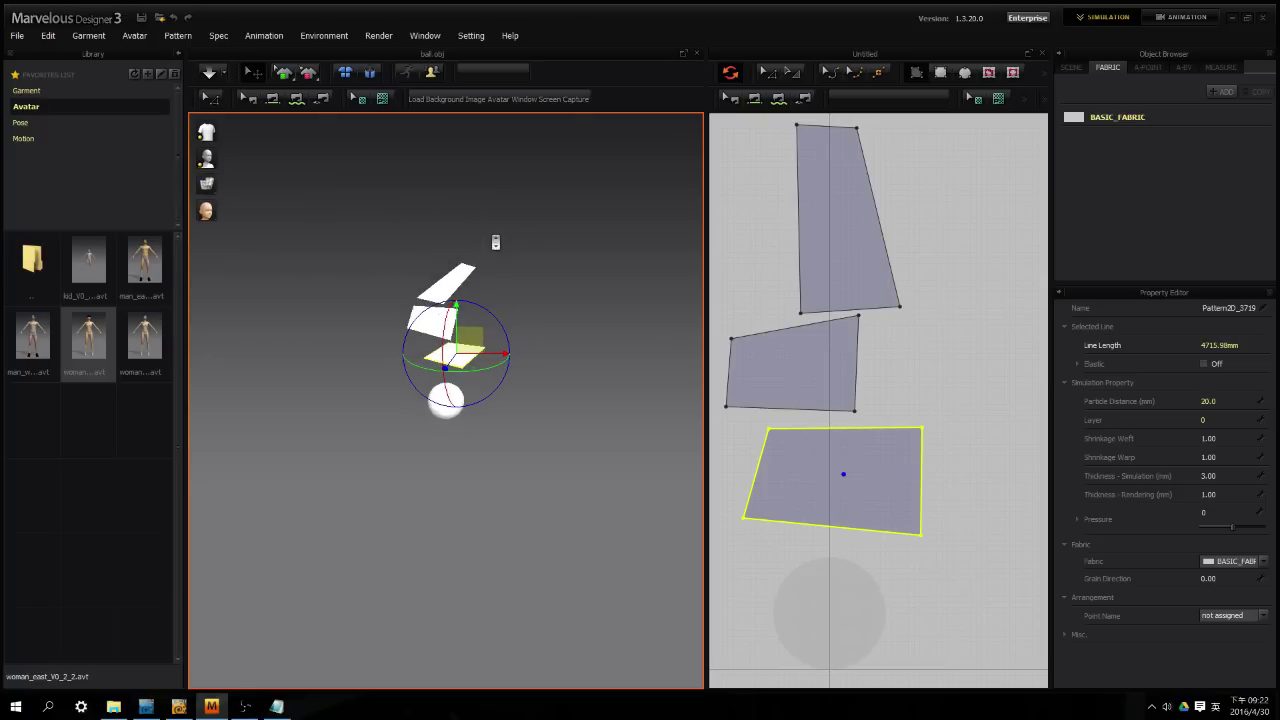
pyautogui.scroll(10, 505, 283)
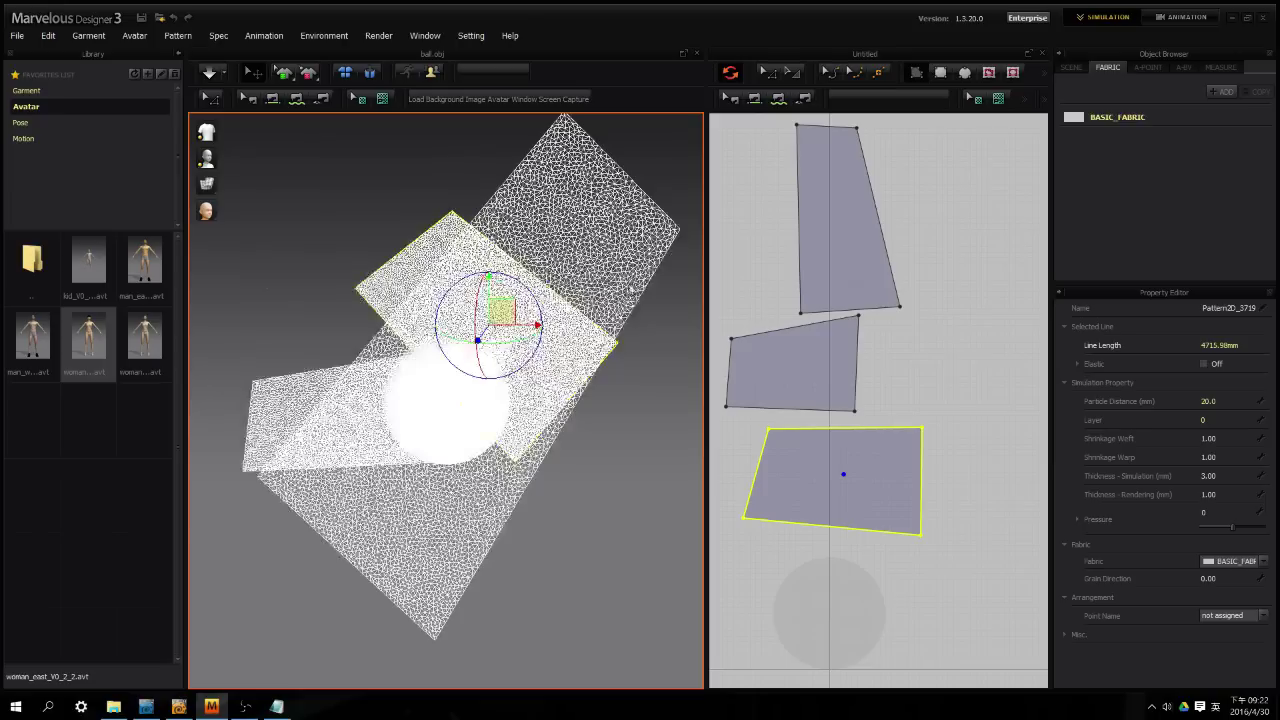
# Set the particle distance of each of the three patterns to 30 mm.
pyautogui.click(840, 210)
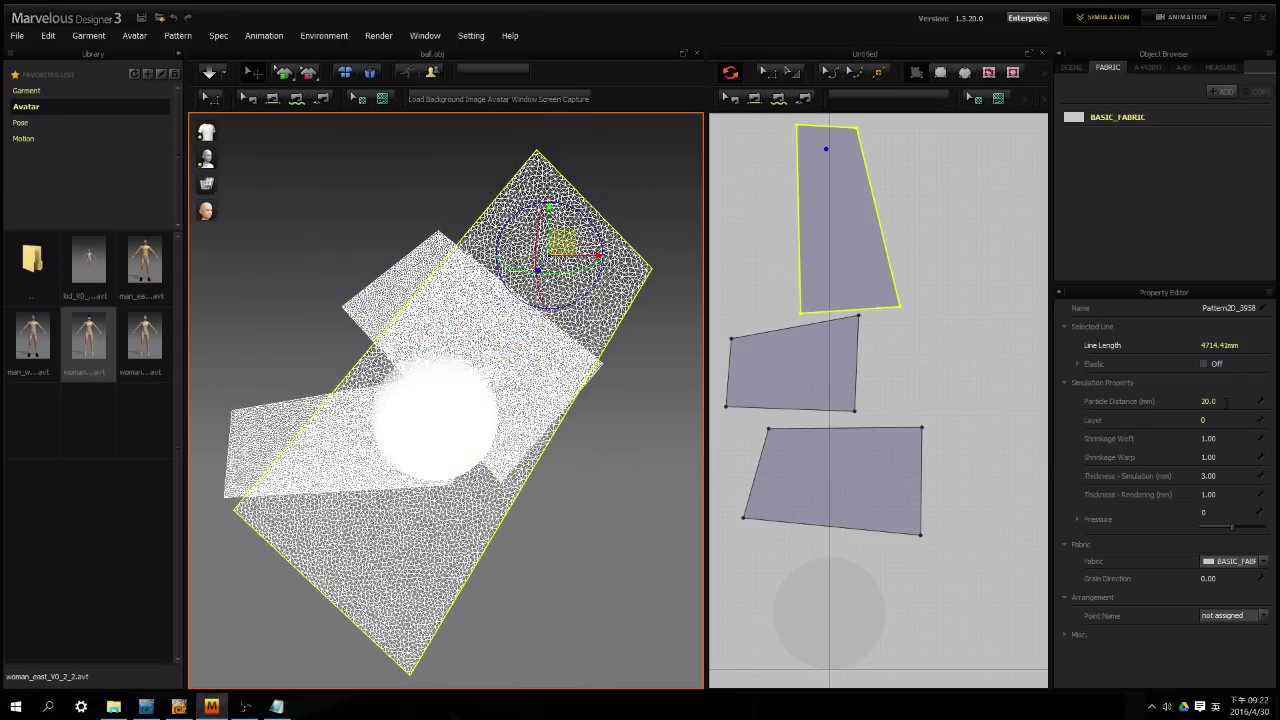
pyautogui.click(1228, 401)
pyautogui.write('50')
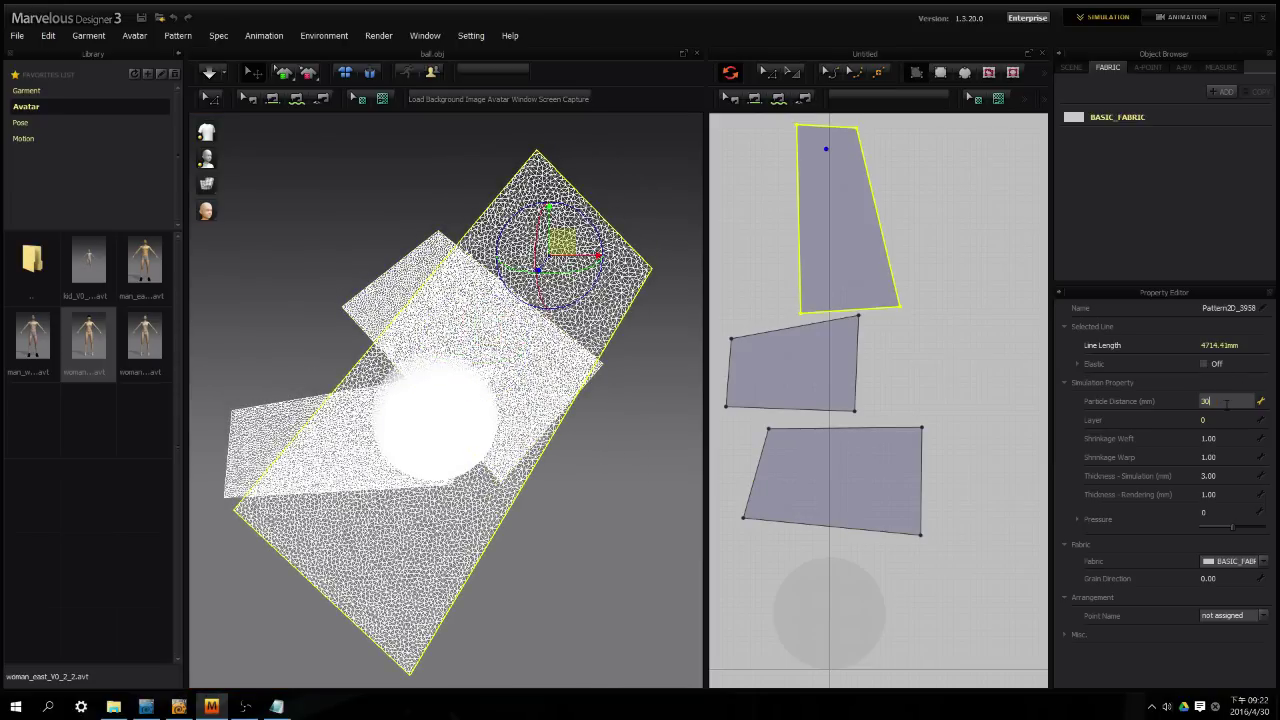
pyautogui.press('Return')
pyautogui.click(409, 287)
pyautogui.click(1261, 400)
pyautogui.write('30')
pyautogui.press('Return')
pyautogui.click(287, 428)
pyautogui.click(1230, 401)
pyautogui.write('30')
pyautogui.press('Return')
# Run a test simulation that drops the three cloths onto the ball, then stop it and inspect the drape.
pyautogui.moveTo(502, 470); pyautogui.dragTo(658, 516, button='right')
pyautogui.click(658, 516)
pyautogui.scroll(-5, 557, 492)
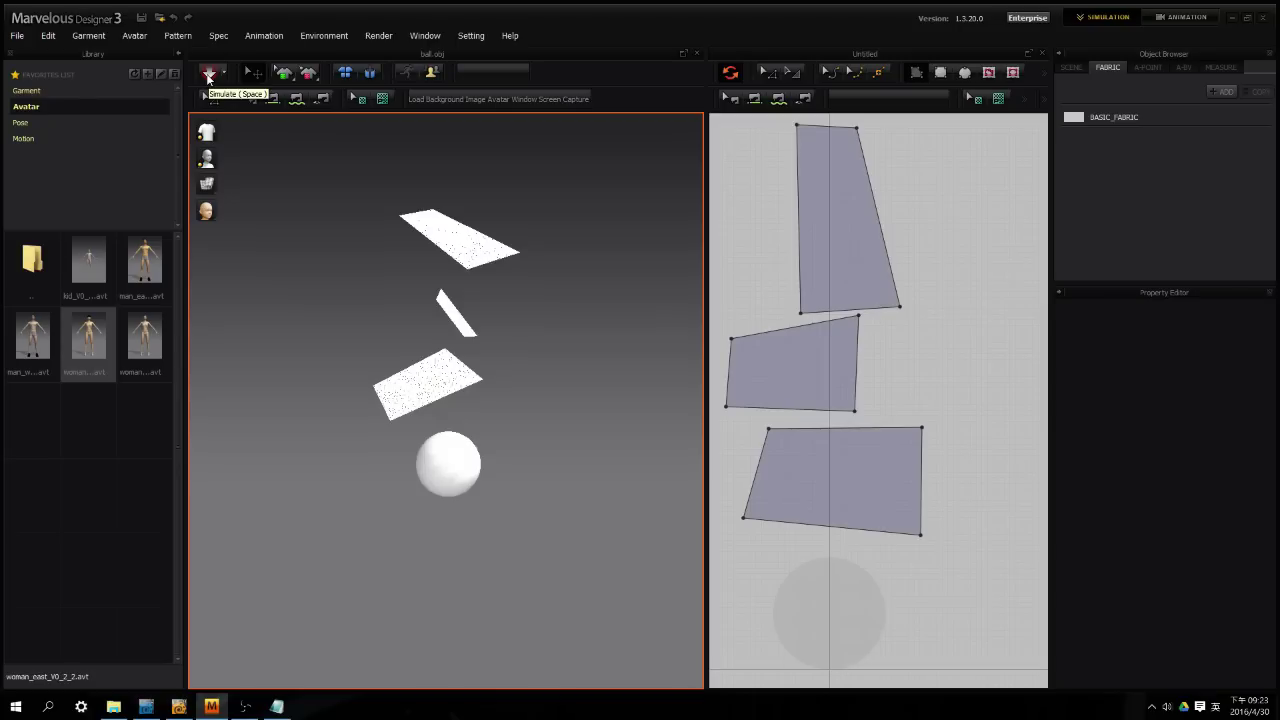
pyautogui.click(209, 75)
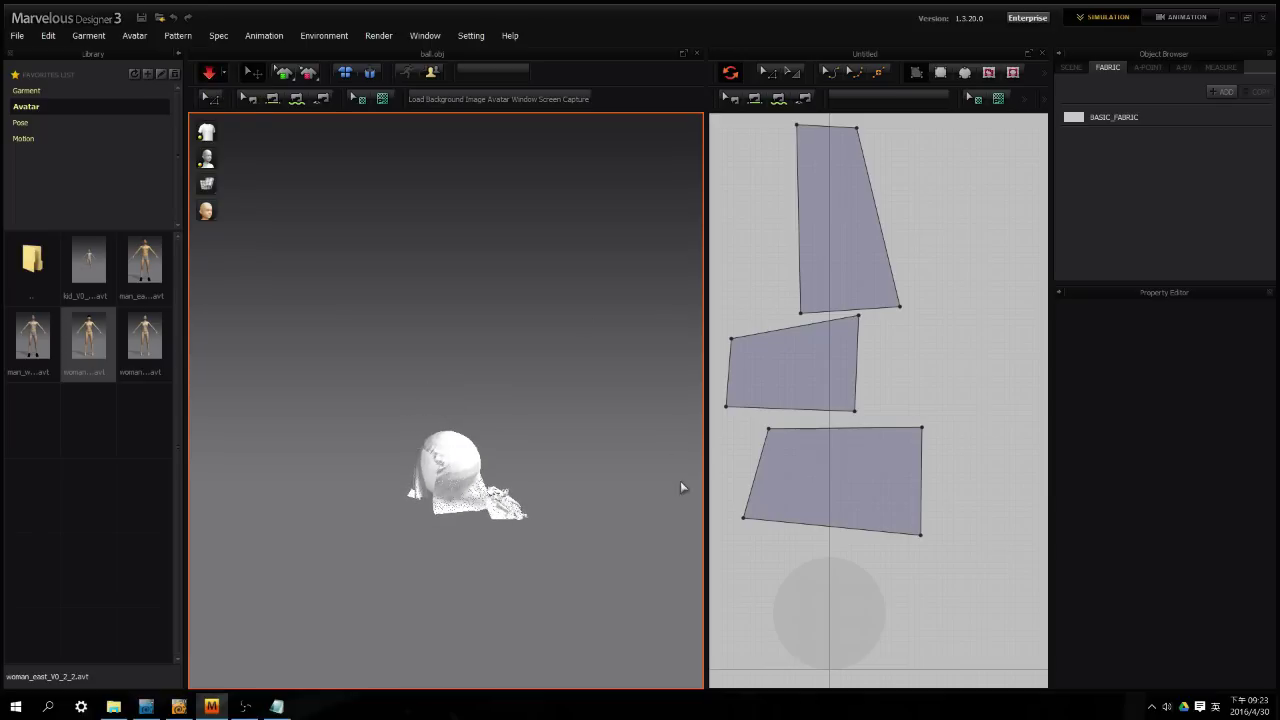
pyautogui.moveTo(550, 550); pyautogui.dragTo(502, 587, button='right')
pyautogui.click(209, 73)
pyautogui.scroll(3, 538, 536)
pyautogui.scroll(-7, 519, 516)
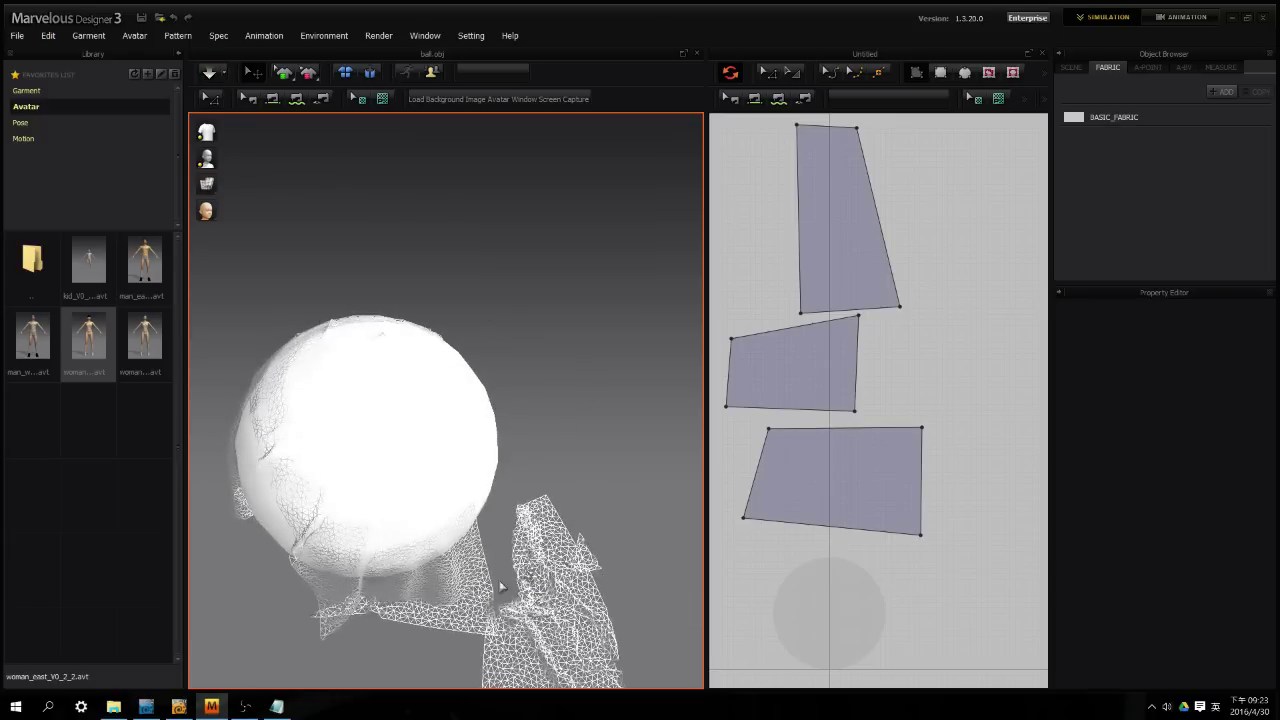
# Reset the 3D arrangement so the three cloths are back in their places above the ball.
pyautogui.click(375, 76)
pyautogui.scroll(-6, 514, 351)
pyautogui.moveTo(517, 359); pyautogui.dragTo(646, 317, button='right')
pyautogui.click(449, 289)
pyautogui.moveTo(532, 321); pyautogui.dragTo(426, 361, button='right')
pyautogui.click(426, 361)
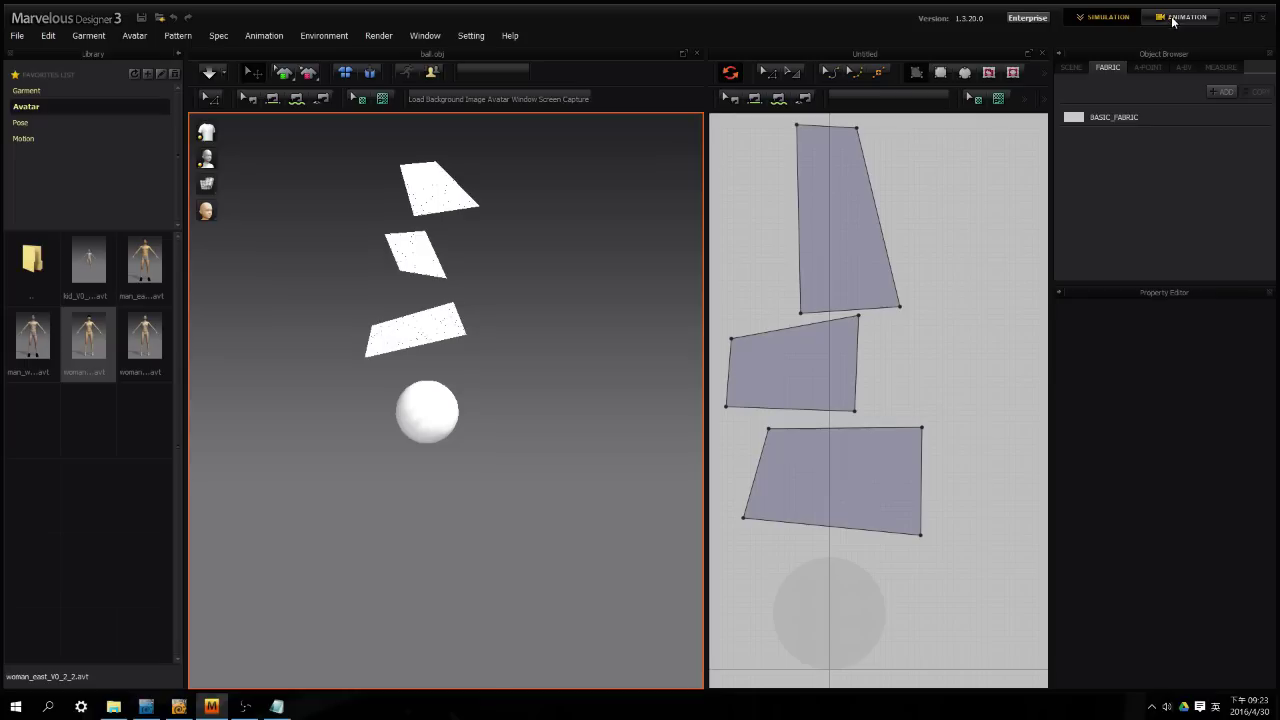
# Switch to animation mode and import ball.mdd from Light wave folder 2 as a standard MDD cache with the file unit set to metres.
pyautogui.click(460, 413)
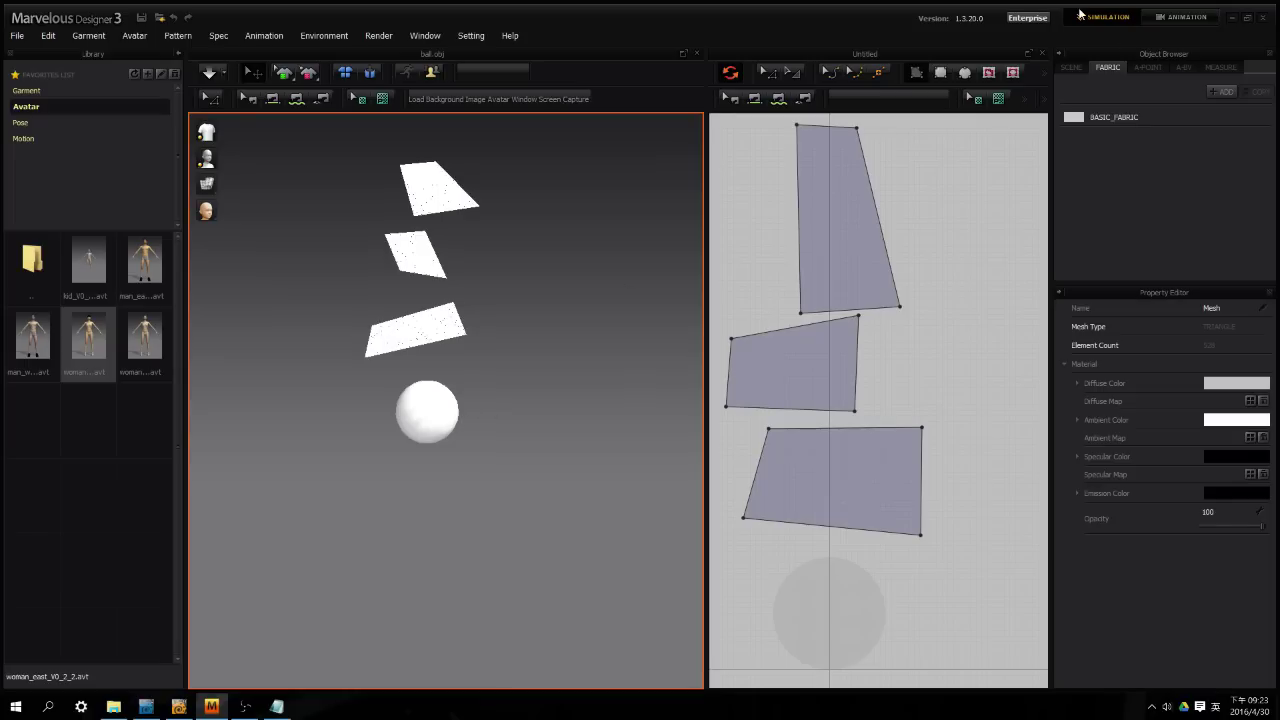
pyautogui.click(1169, 19)
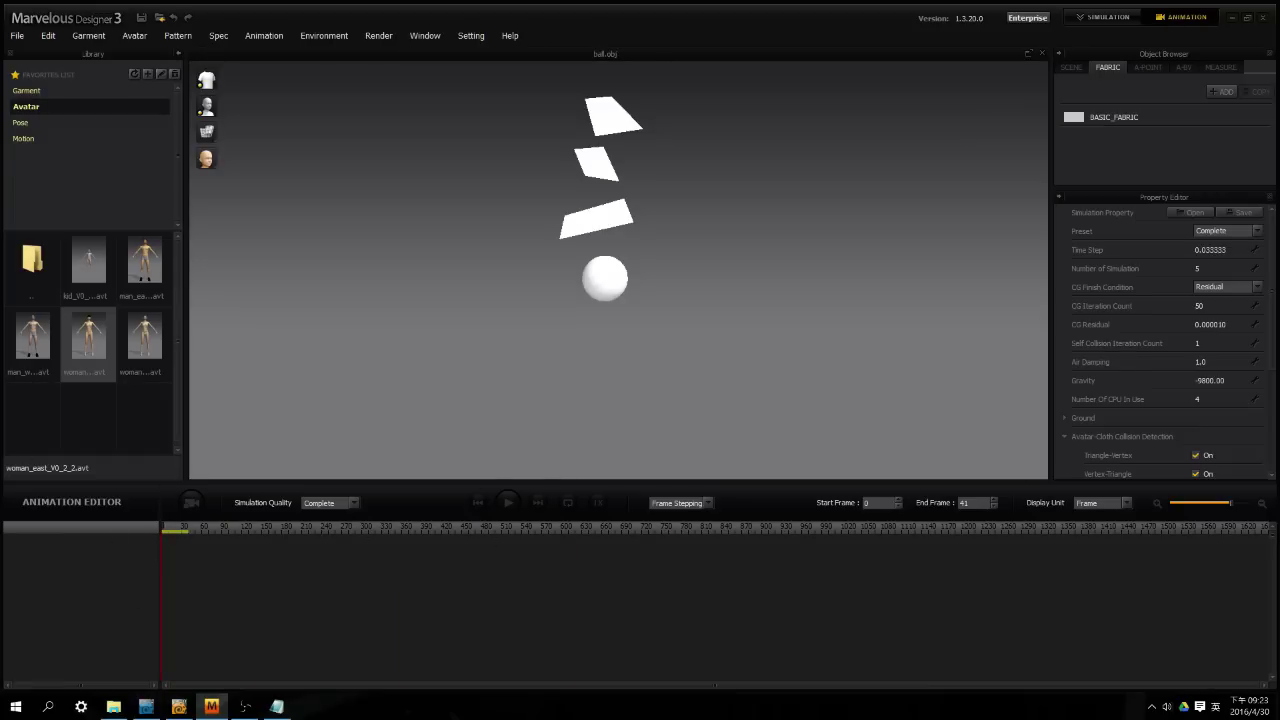
pyautogui.click(15, 36)
pyautogui.moveTo(48, 106)
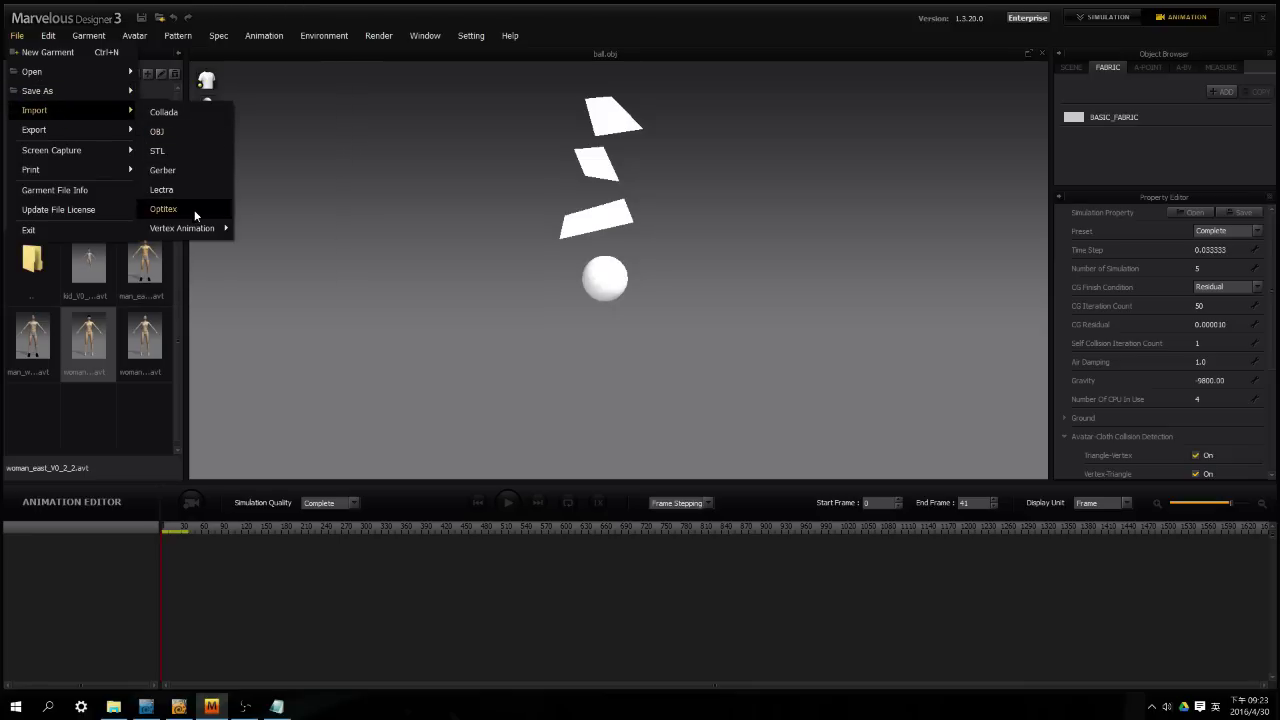
pyautogui.moveTo(200, 229)
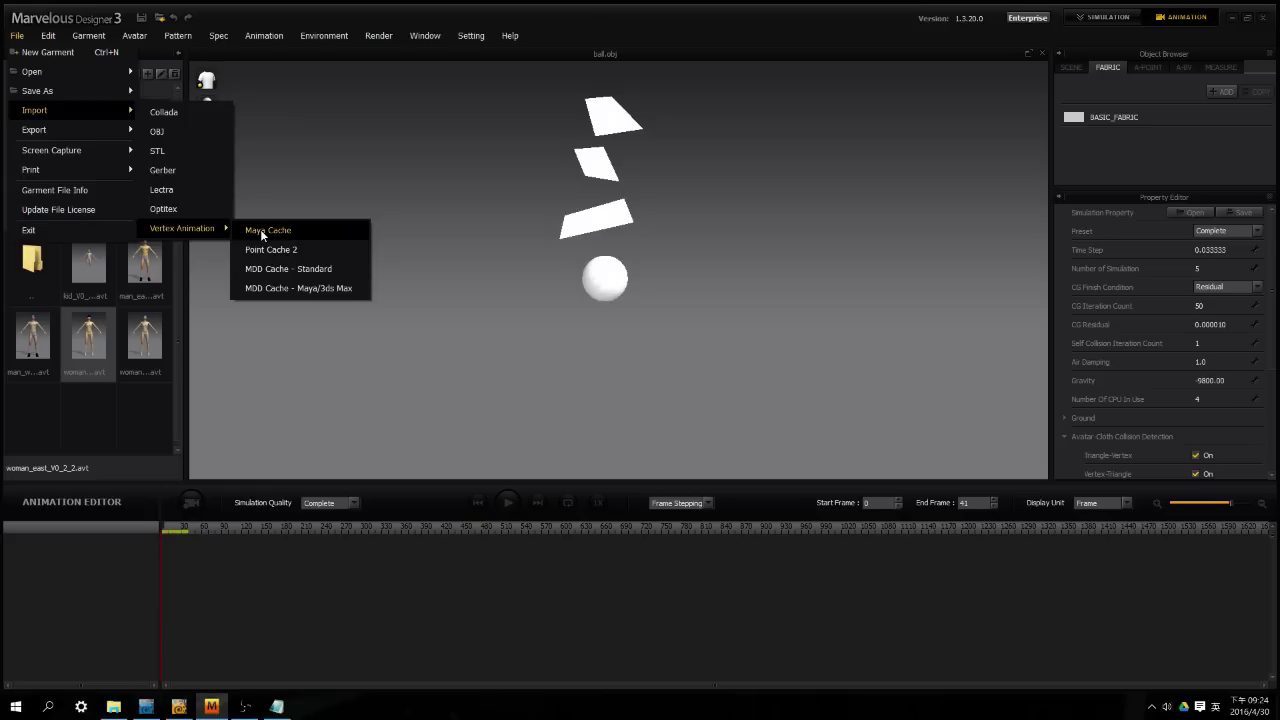
pyautogui.click(309, 268)
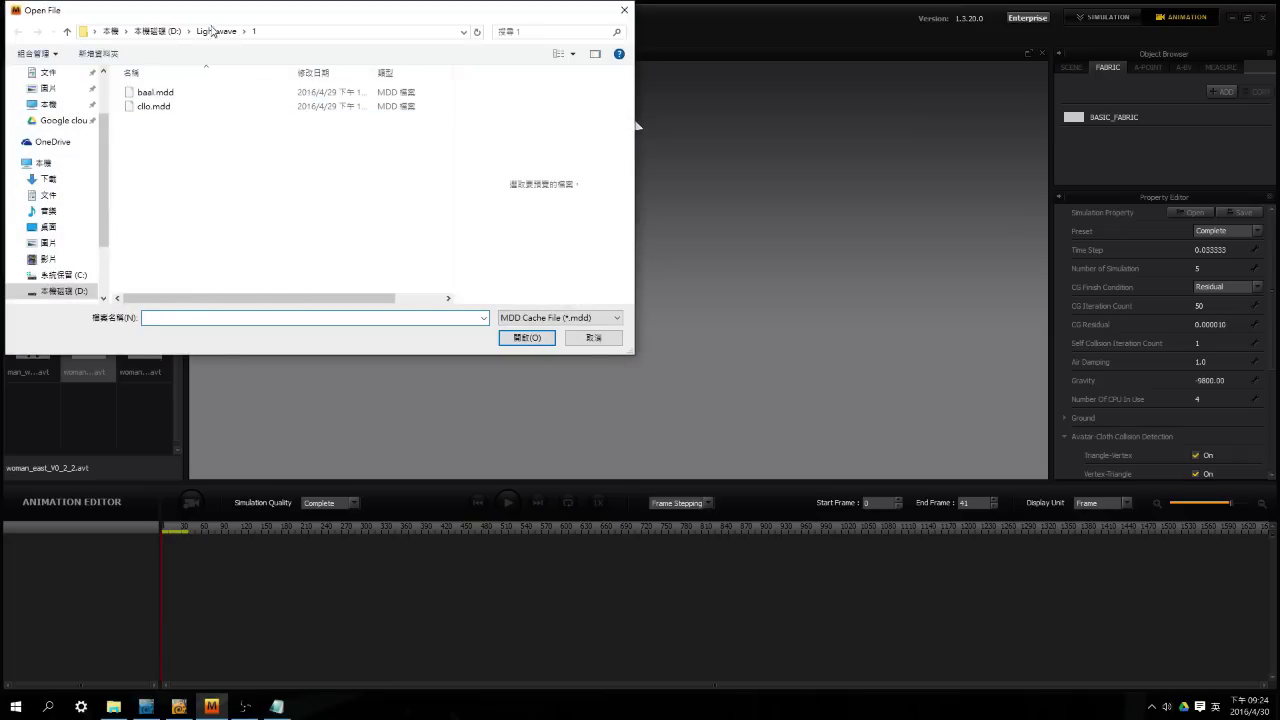
pyautogui.doubleClick(191, 107)
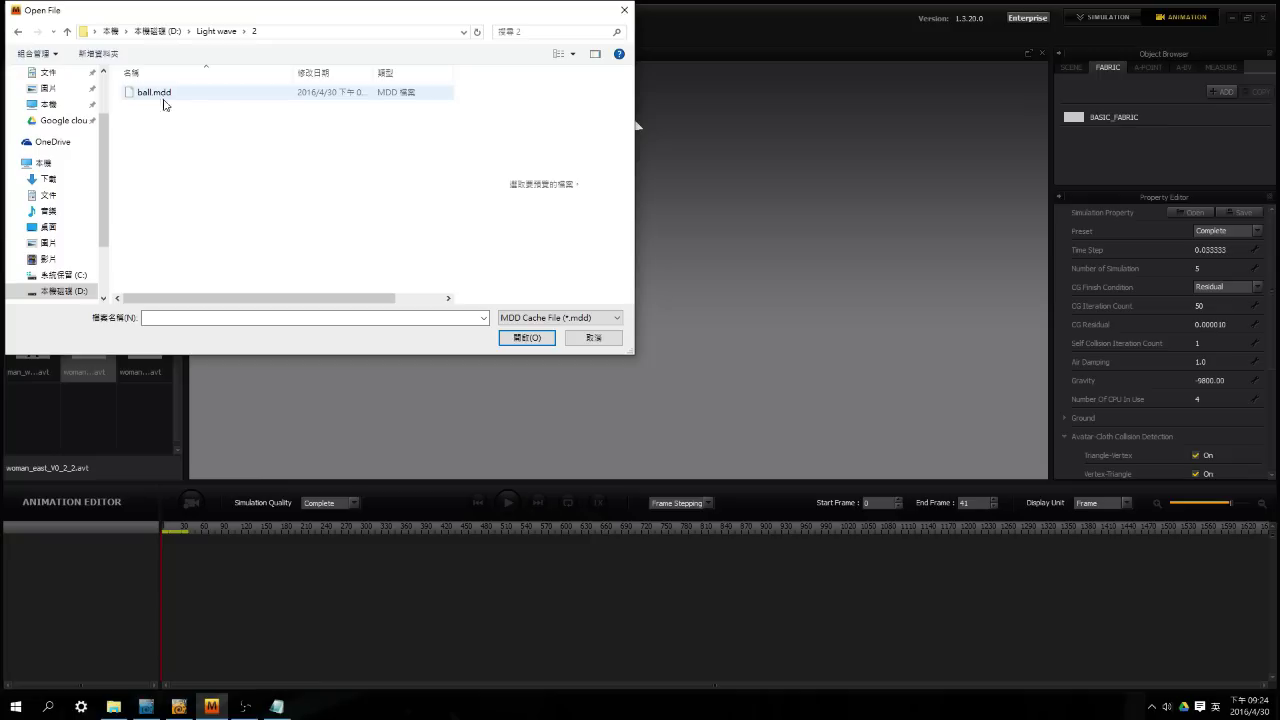
pyautogui.click(146, 95)
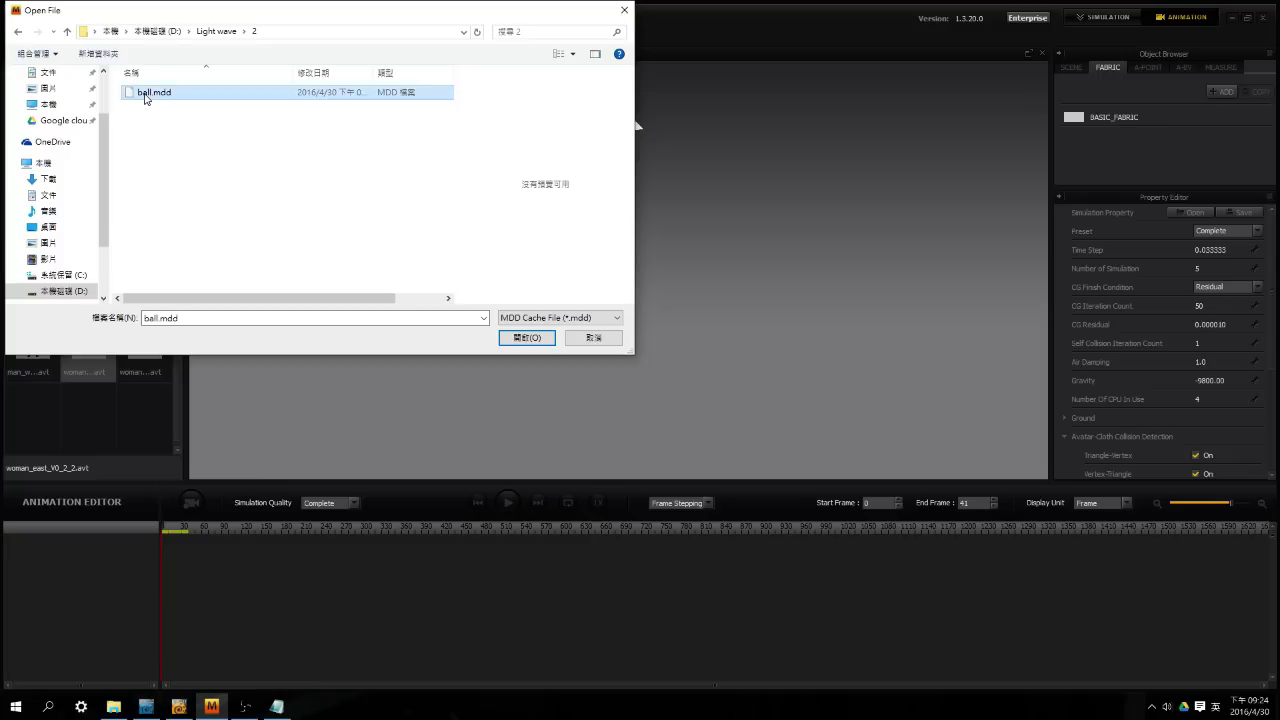
pyautogui.click(540, 338)
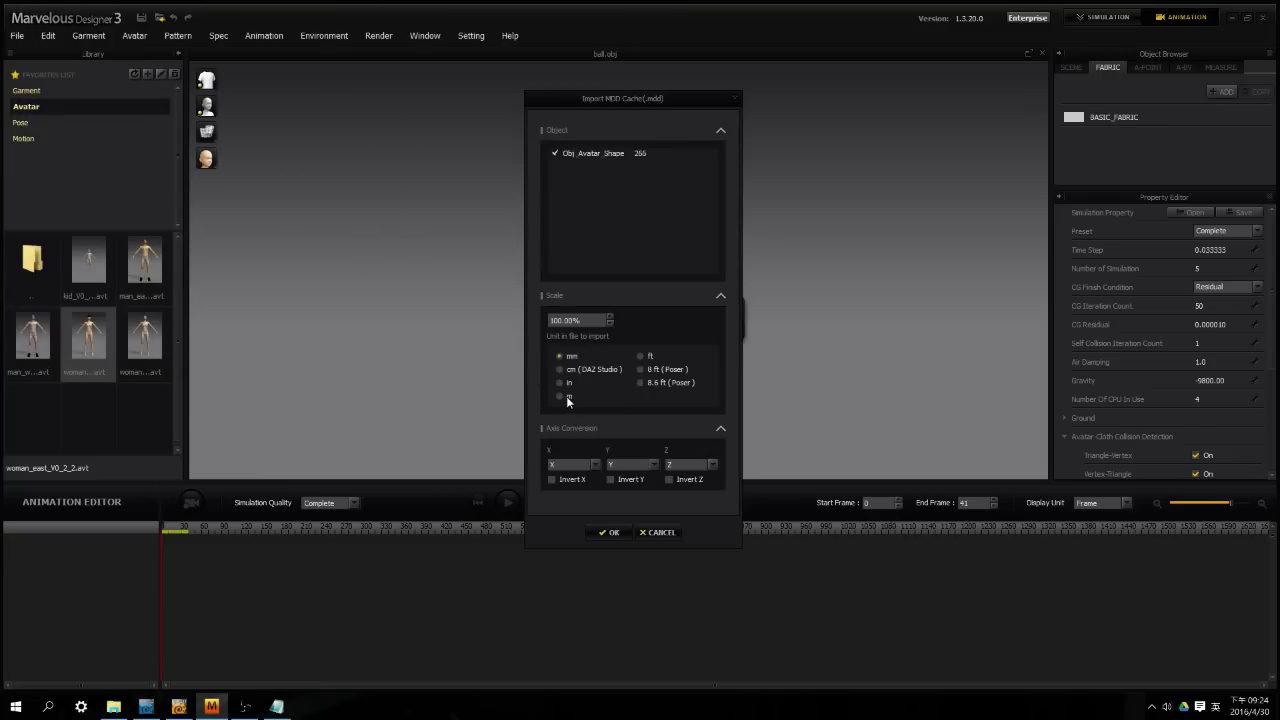
pyautogui.moveTo(606, 110); pyautogui.dragTo(336, 86)
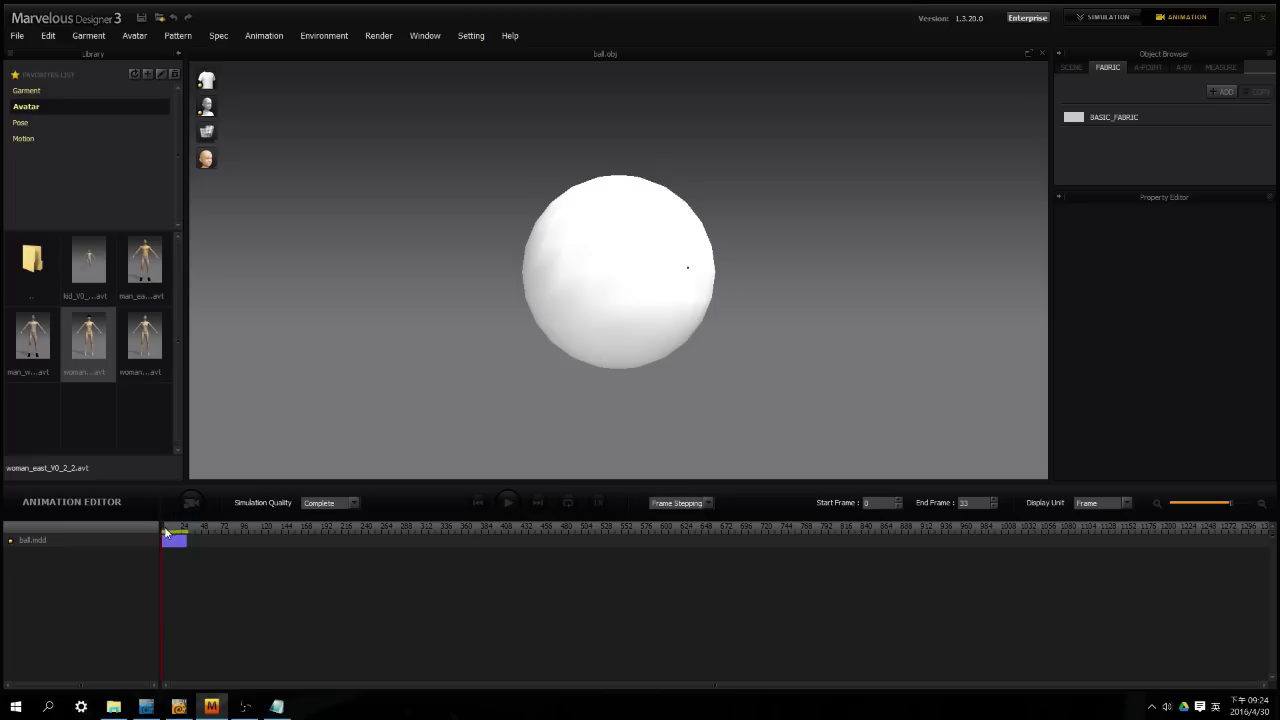
# Scrub through the imported ball.mdd animation to check the ball's movement, then return the timeline to frame 0.
pyautogui.click(48, 541)
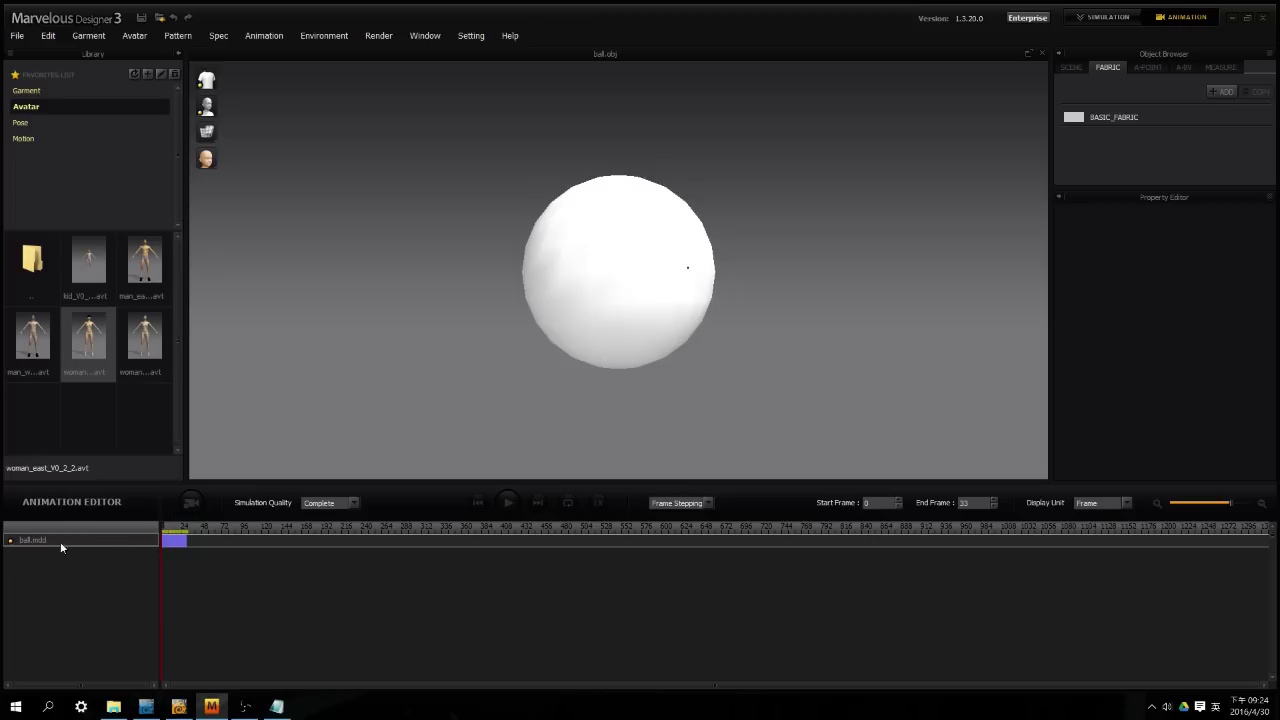
pyautogui.moveTo(163, 534)
pyautogui.mouseDown()
pyautogui.moveTo(197, 538)
pyautogui.moveTo(162, 540)
pyautogui.mouseUp()
pyautogui.scroll(-3, 555, 345)
pyautogui.click(167, 530)
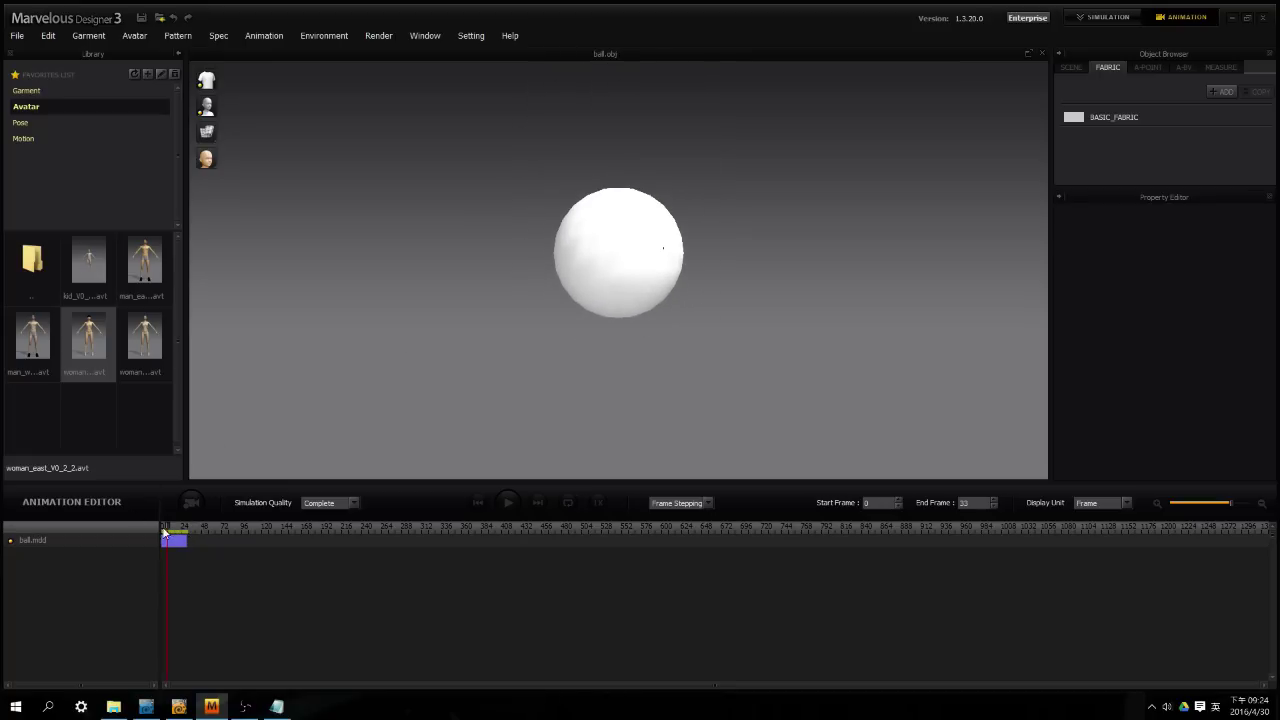
pyautogui.moveTo(167, 529)
pyautogui.mouseDown()
pyautogui.moveTo(188, 532)
pyautogui.moveTo(107, 532)
pyautogui.moveTo(194, 538)
pyautogui.moveTo(143, 537)
pyautogui.mouseUp()
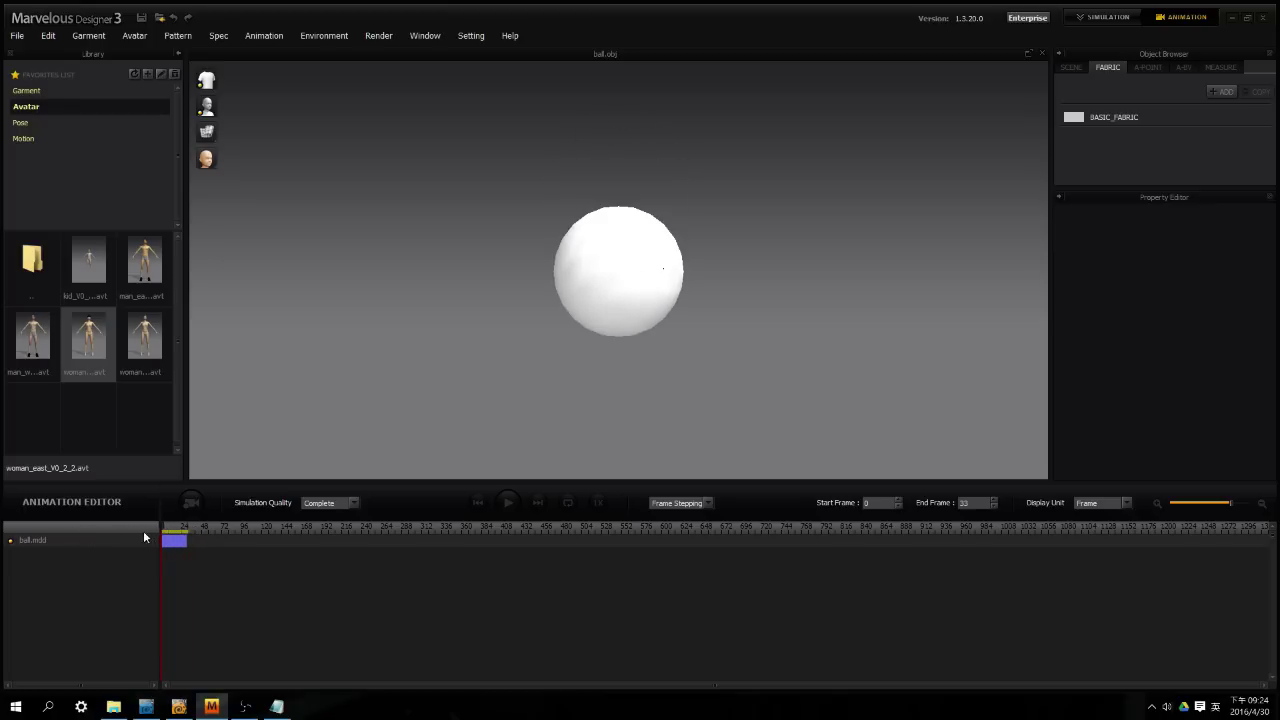
# Return to simulation mode and simulate the three cloths until they drape over the ball, then stop the simulation.
pyautogui.click(1125, 18)
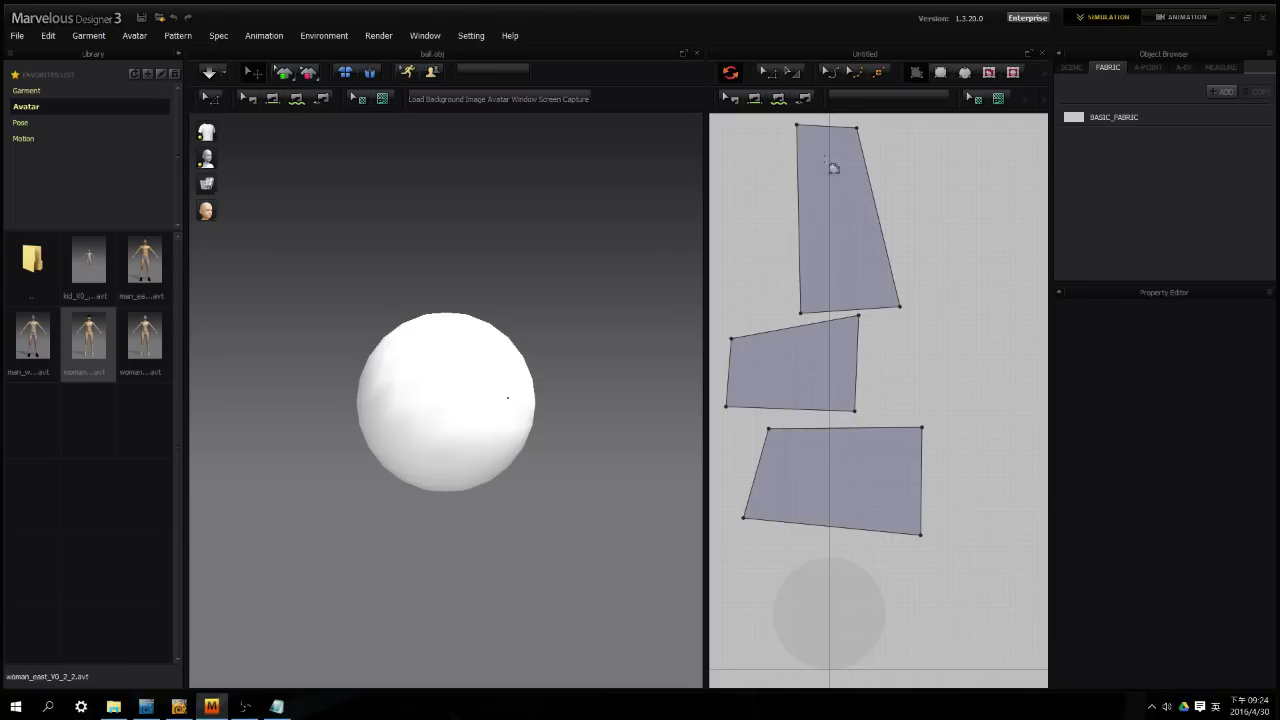
pyautogui.scroll(-5, 640, 314)
pyautogui.moveTo(645, 296); pyautogui.dragTo(517, 357, button='right')
pyautogui.rightClick(654, 364)
pyautogui.click(574, 265)
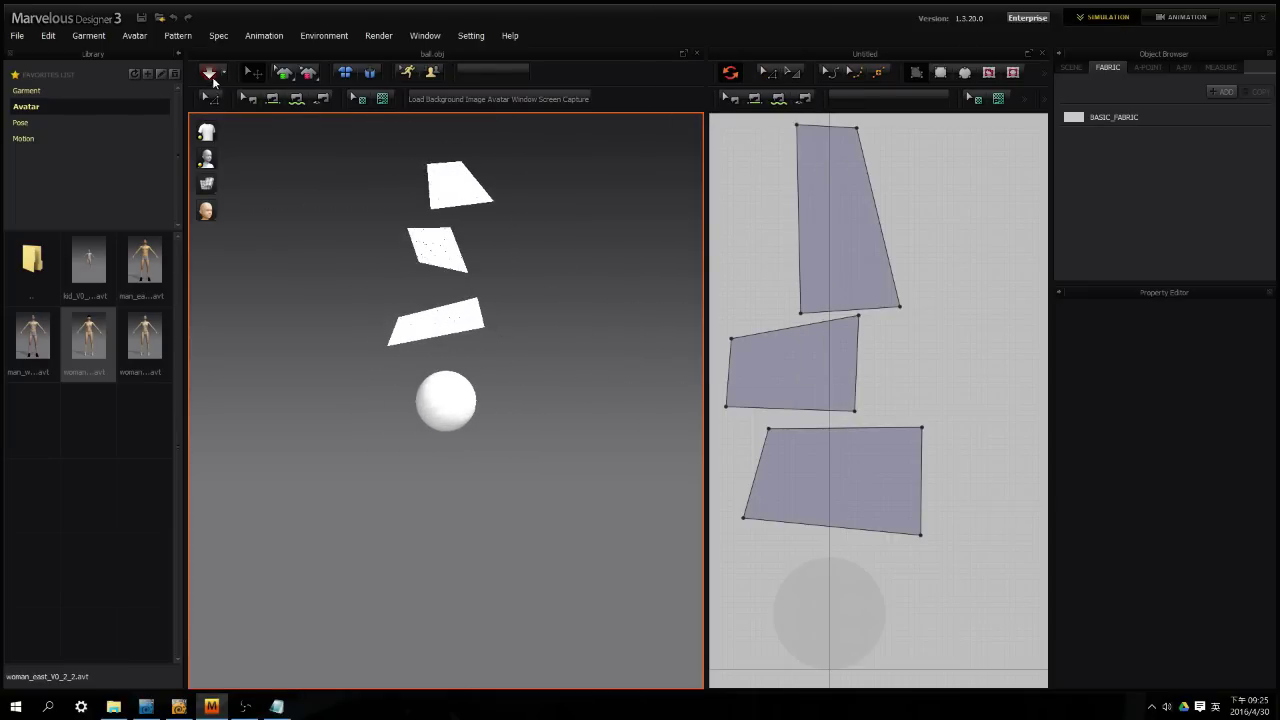
pyautogui.moveTo(546, 277); pyautogui.dragTo(595, 304, button='right')
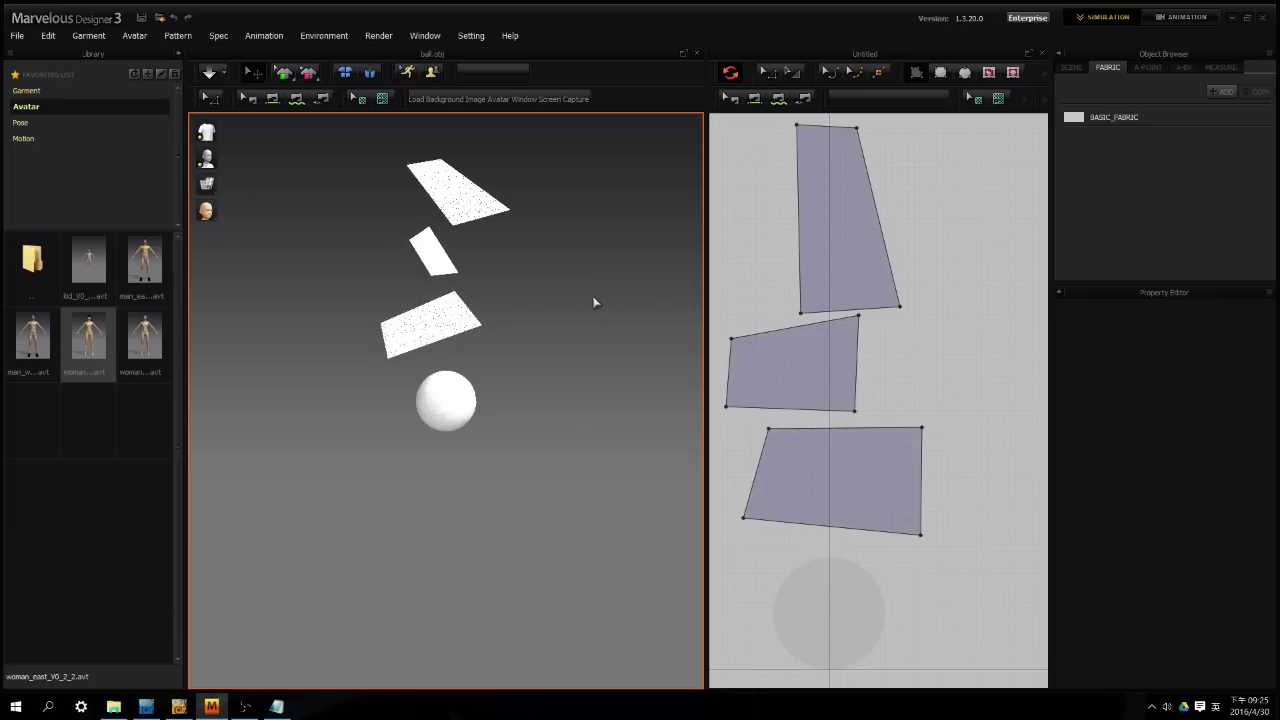
pyautogui.click(216, 78)
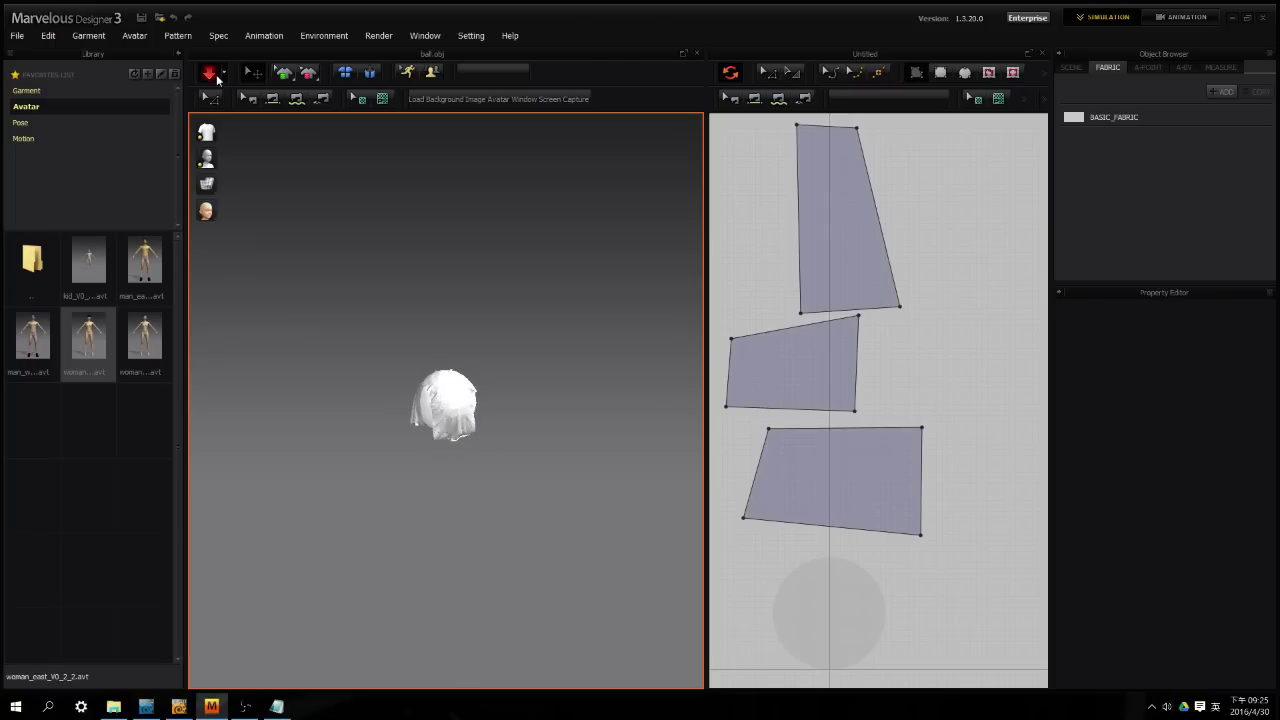
pyautogui.click(216, 78)
# Switch the 3D cloth display from mesh back to the shaded surface and look around the draped ball.
pyautogui.scroll(6, 524, 462)
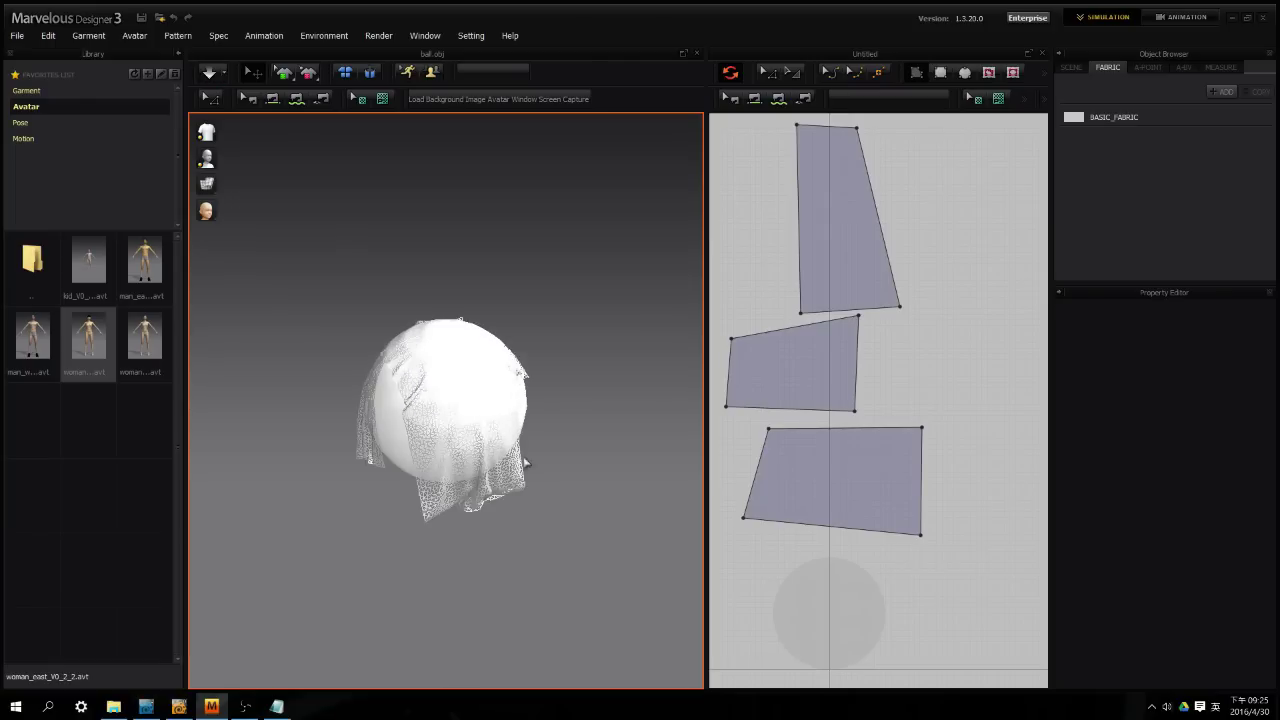
pyautogui.scroll(3, 524, 462)
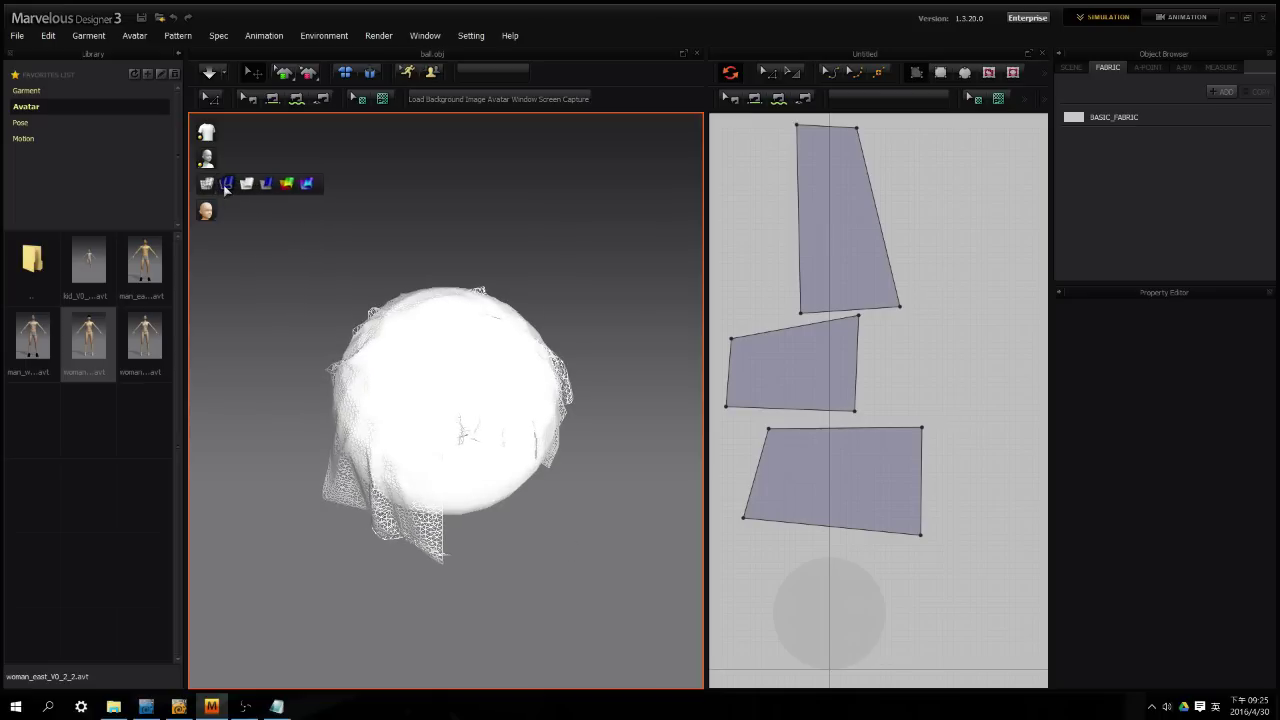
pyautogui.click(228, 185)
pyautogui.moveTo(520, 539)
pyautogui.mouseDown(button='right')
pyautogui.moveTo(505, 589)
pyautogui.moveTo(331, 491)
pyautogui.moveTo(263, 517)
pyautogui.moveTo(188, 582)
pyautogui.mouseUp(button='right')
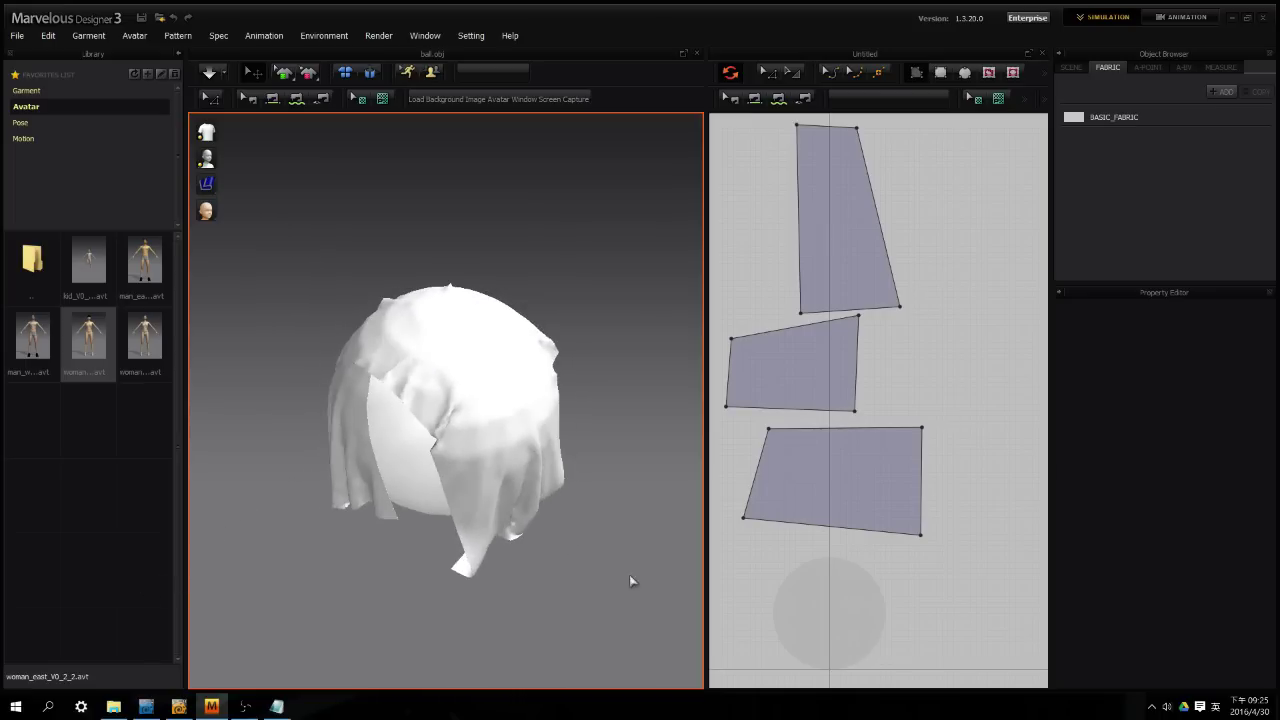
# Switch to animation mode with the timeline at frame 0 and inspect the draped ball from several sides.
pyautogui.click(1183, 17)
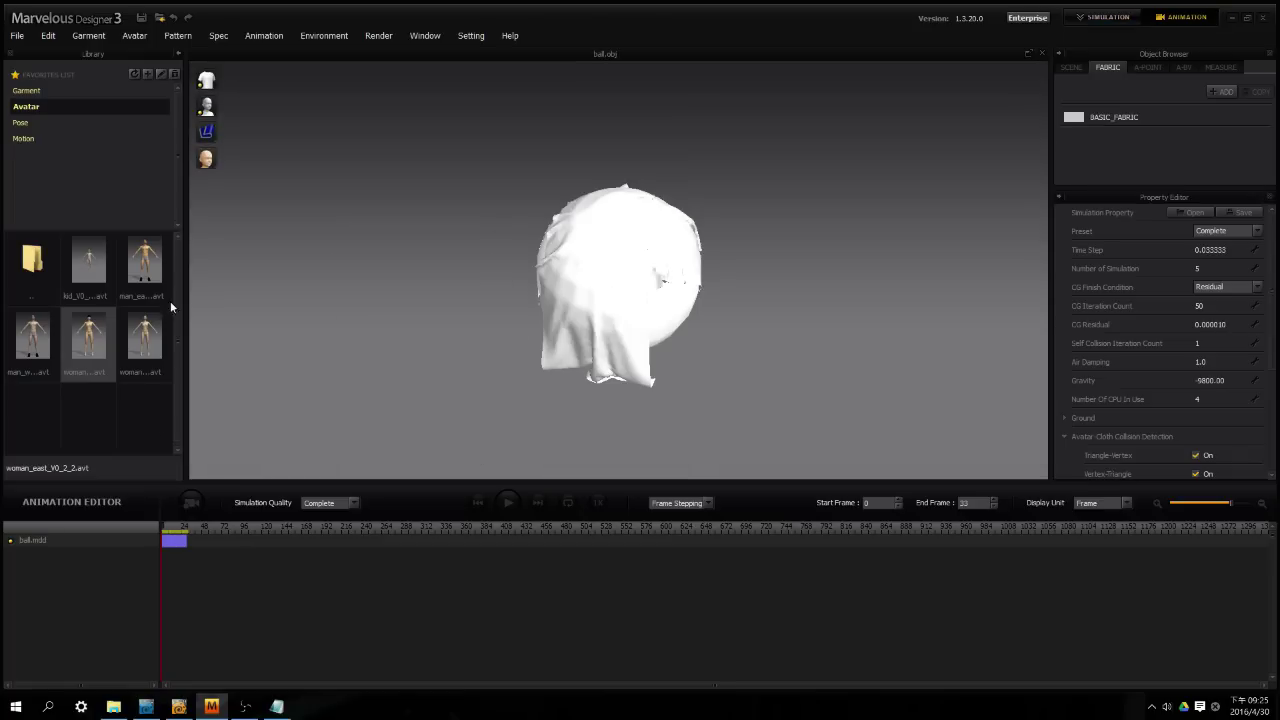
pyautogui.click(166, 527)
pyautogui.moveTo(168, 530); pyautogui.dragTo(125, 516)
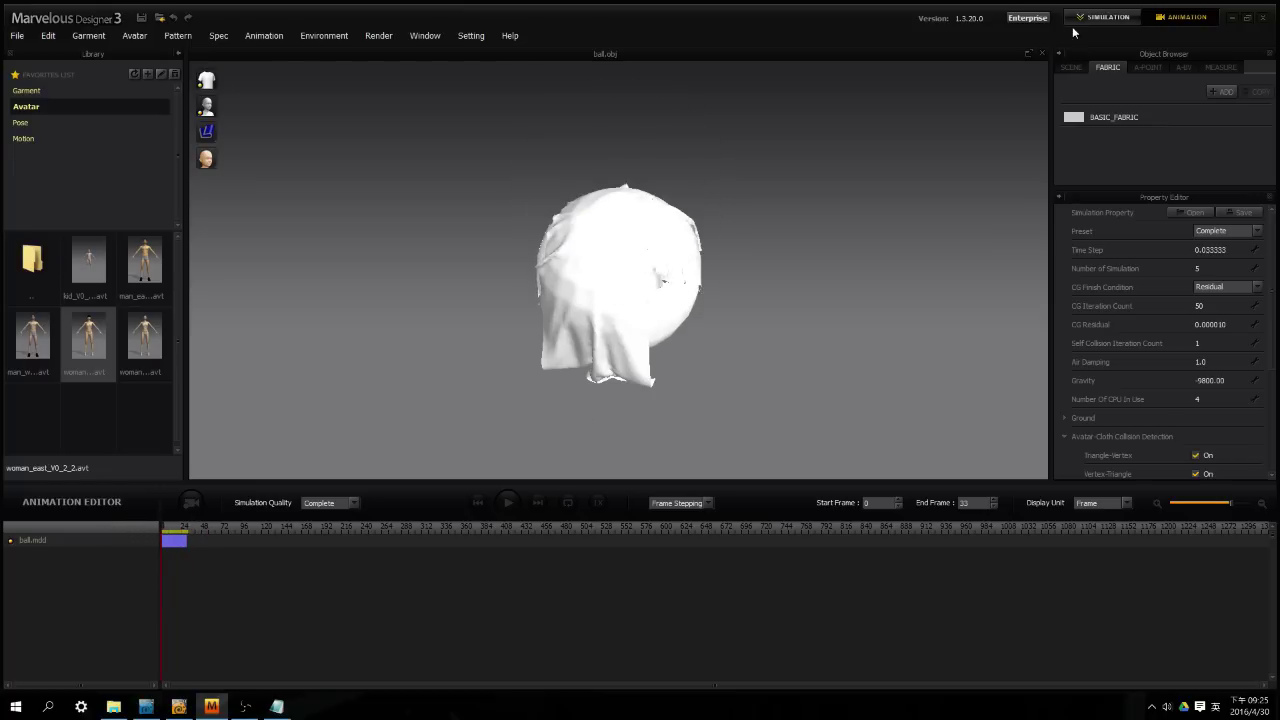
pyautogui.click(1103, 17)
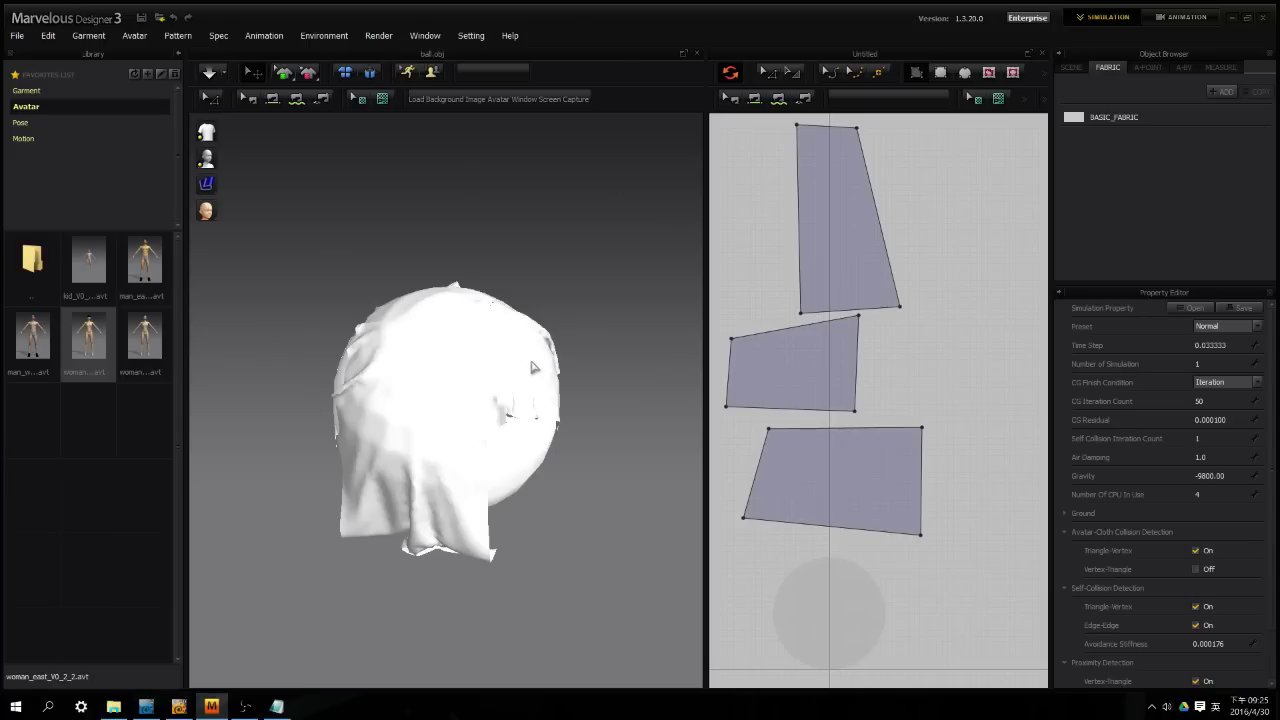
pyautogui.click(1180, 17)
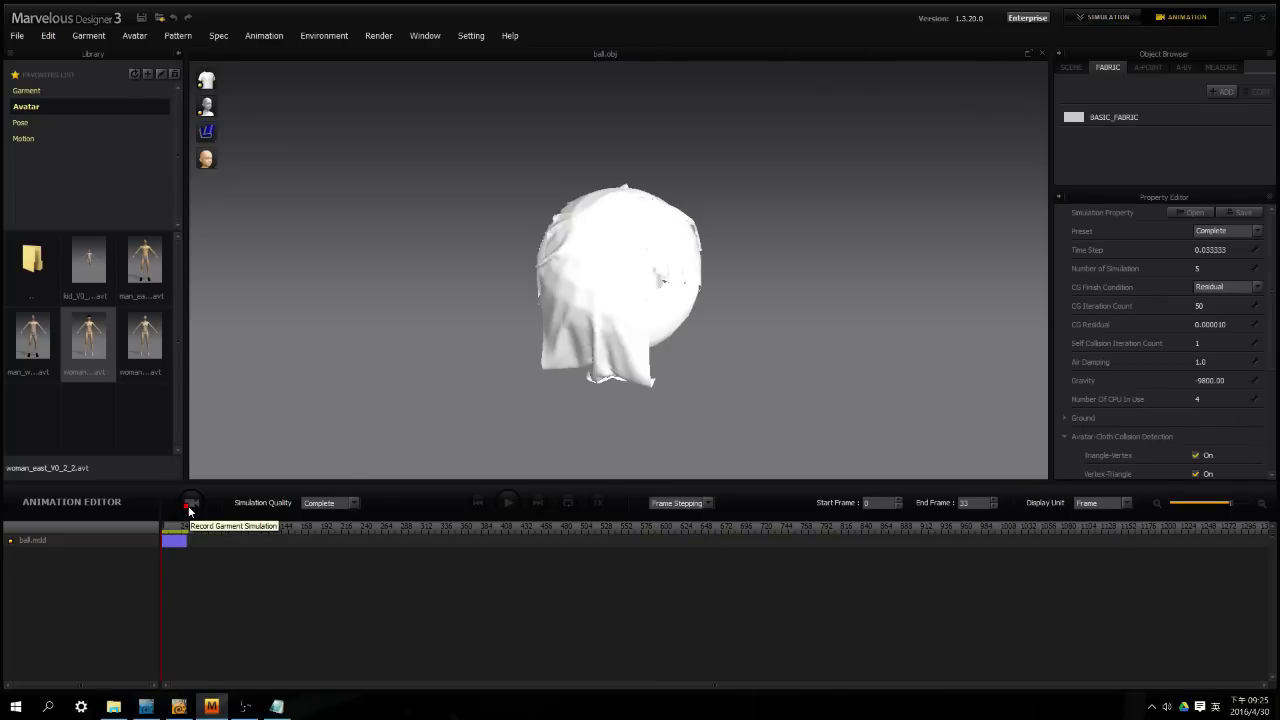
pyautogui.moveTo(697, 297); pyautogui.dragTo(580, 260, button='right')
pyautogui.moveTo(468, 370); pyautogui.dragTo(709, 329, button='right')
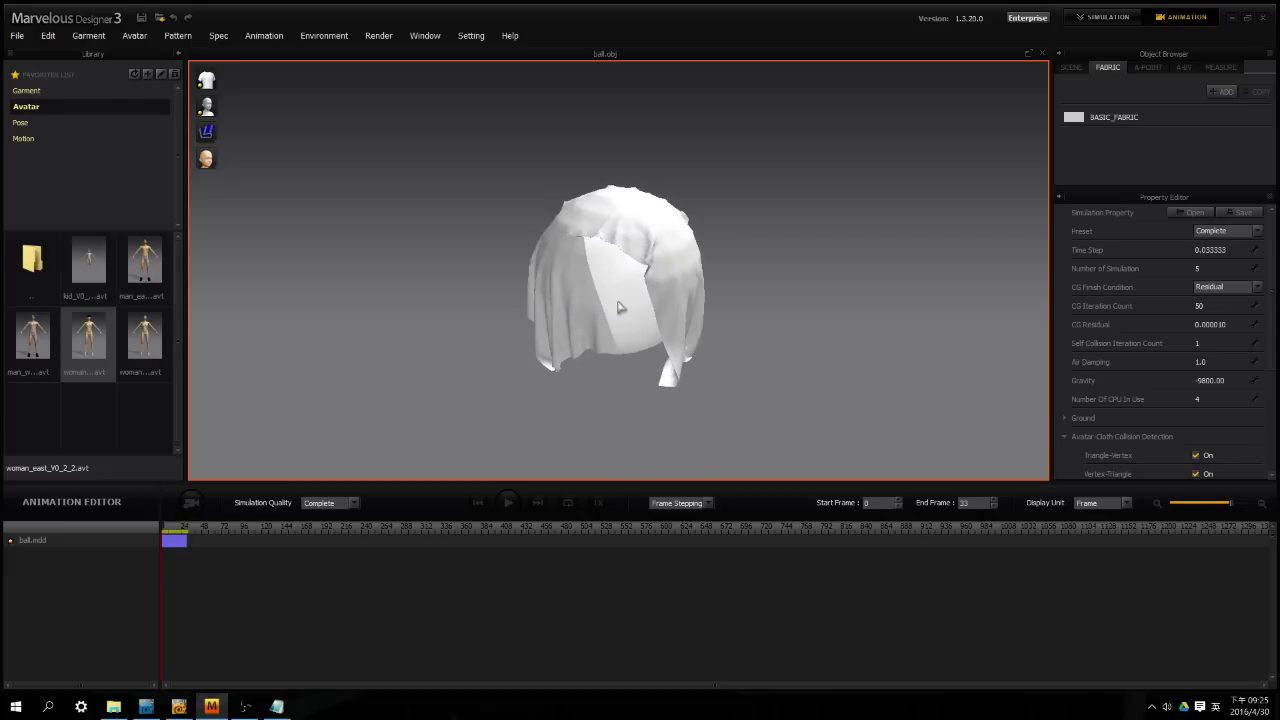
pyautogui.moveTo(588, 371); pyautogui.dragTo(530, 450, button='right')
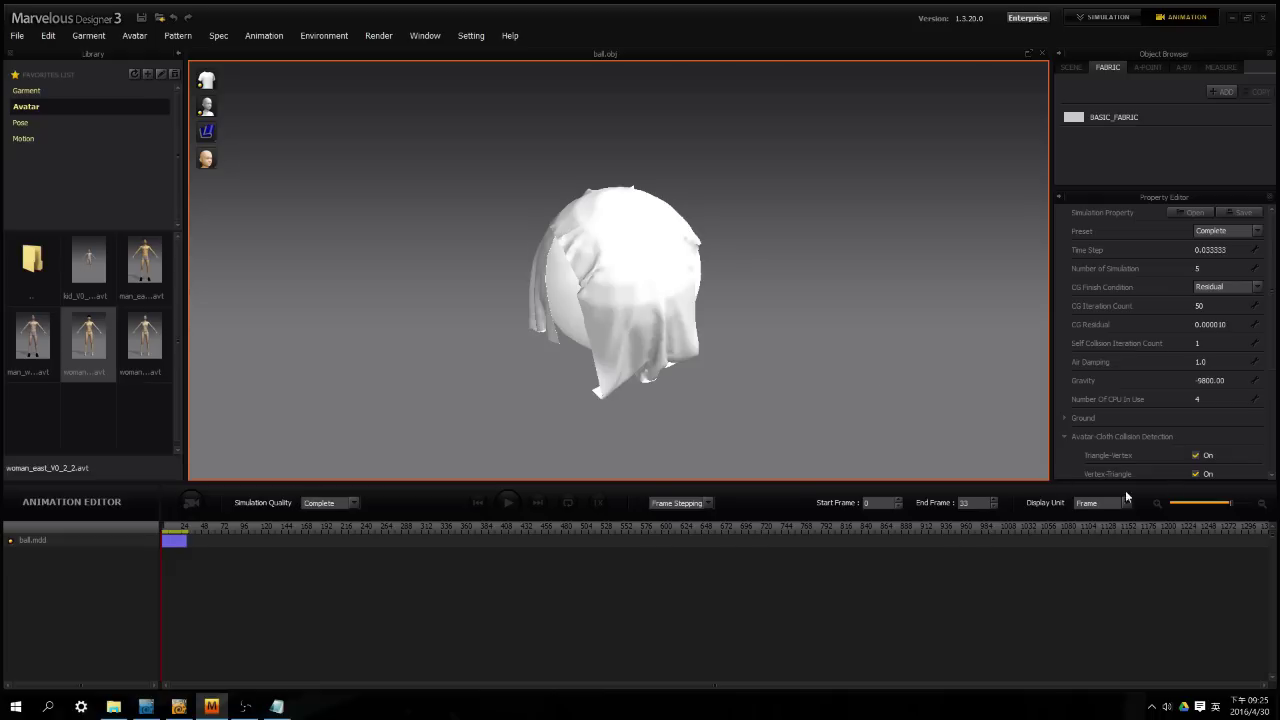
# Scrub the ball animation, check its length in LightWave Layout, and return to Marvelous Designer to set the end frame to 30.
pyautogui.click(969, 503)
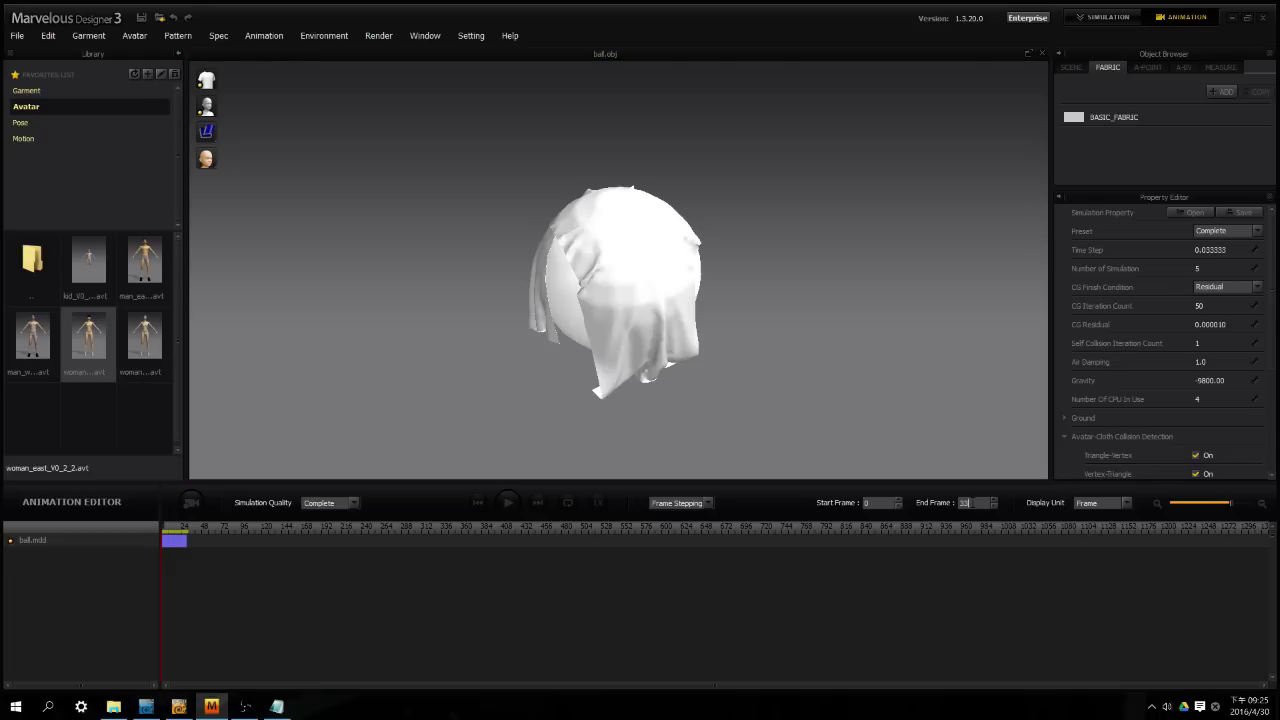
pyautogui.click(171, 525)
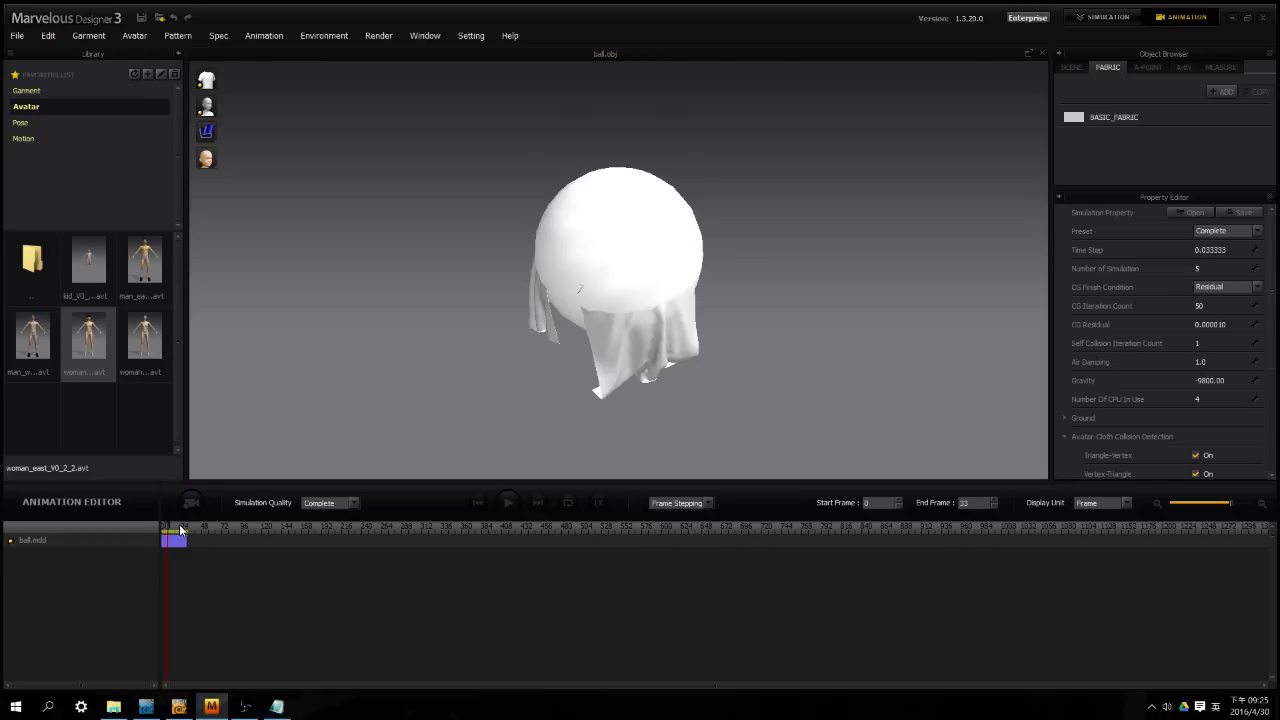
pyautogui.click(181, 525)
pyautogui.click(193, 530)
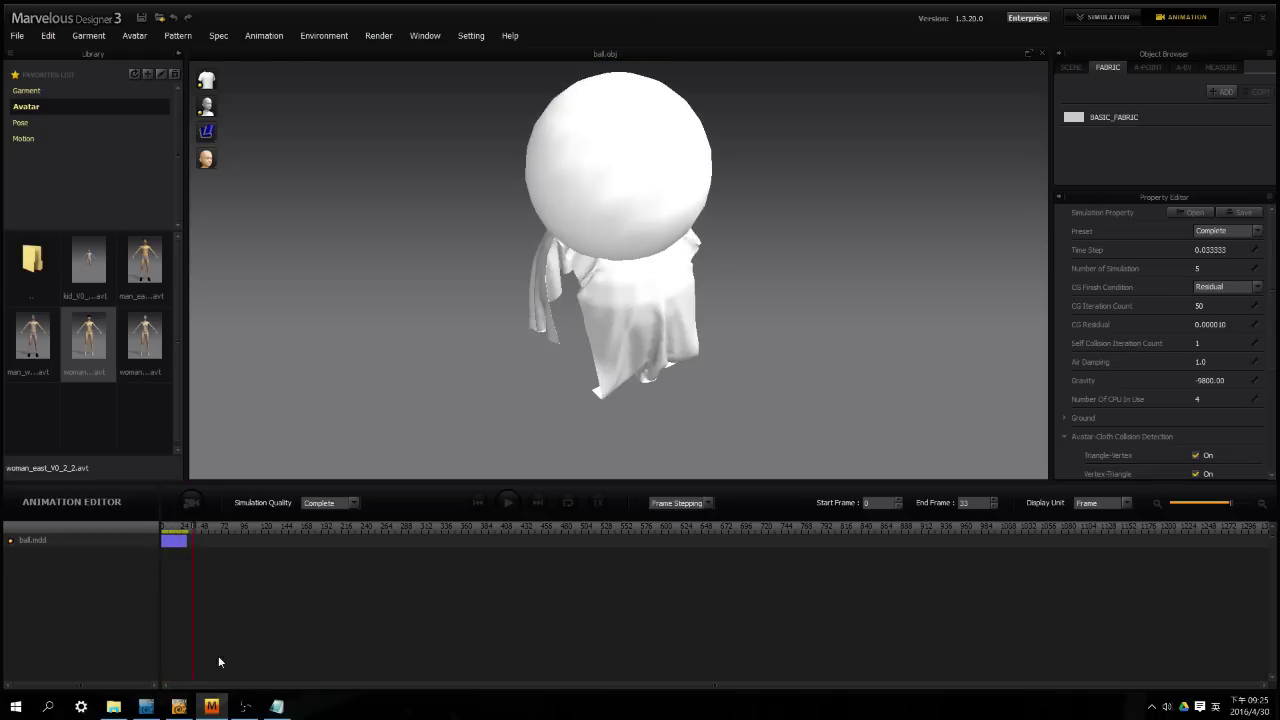
pyautogui.click(146, 706)
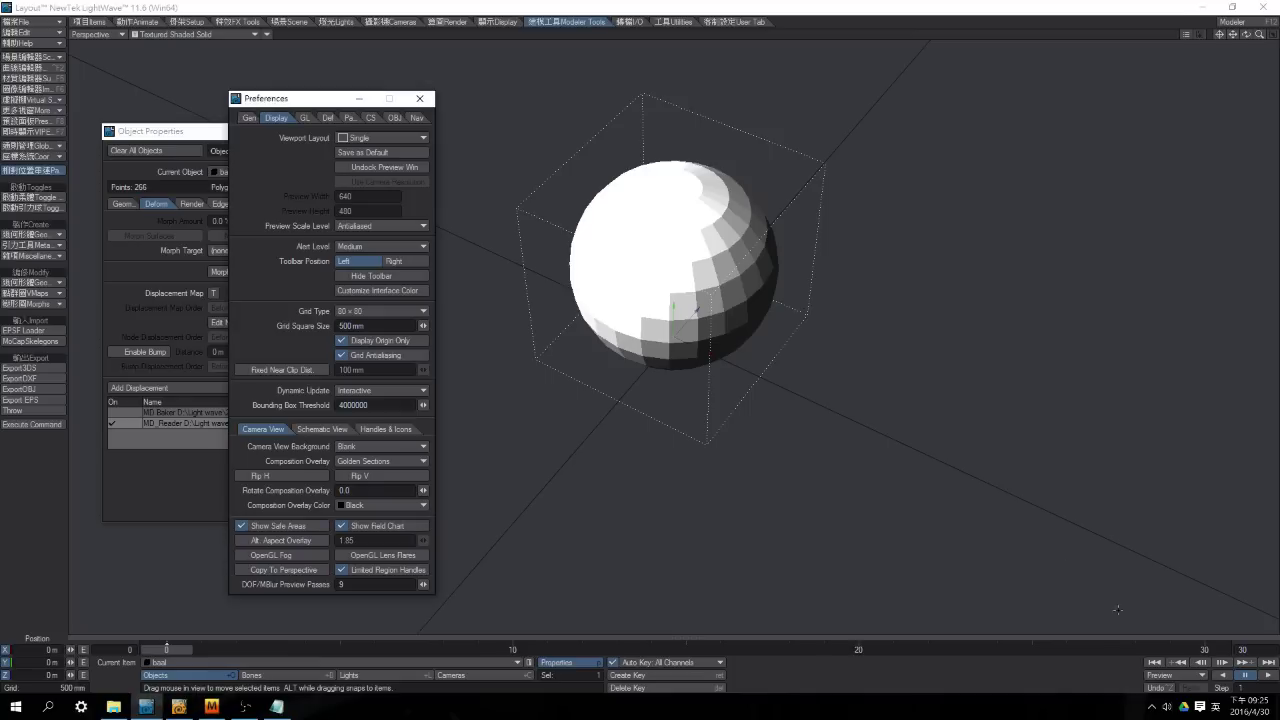
pyautogui.click(211, 706)
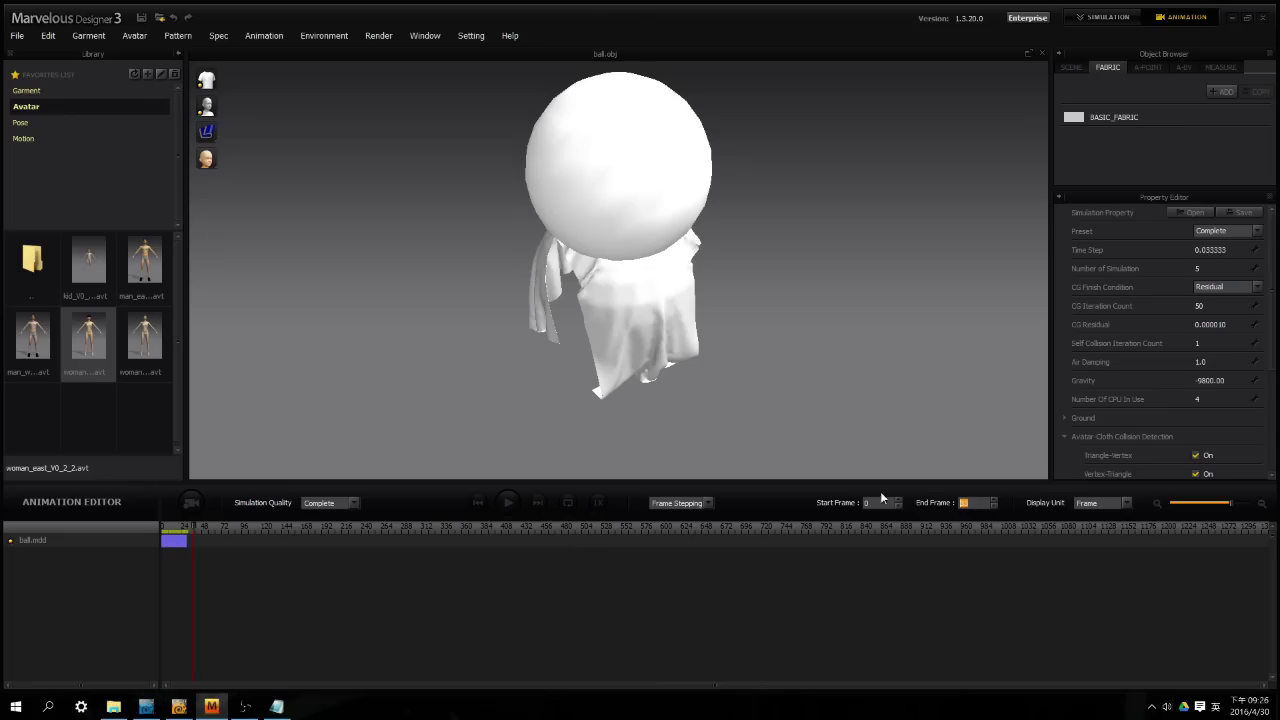
pyautogui.write('30')
pyautogui.press('Return')
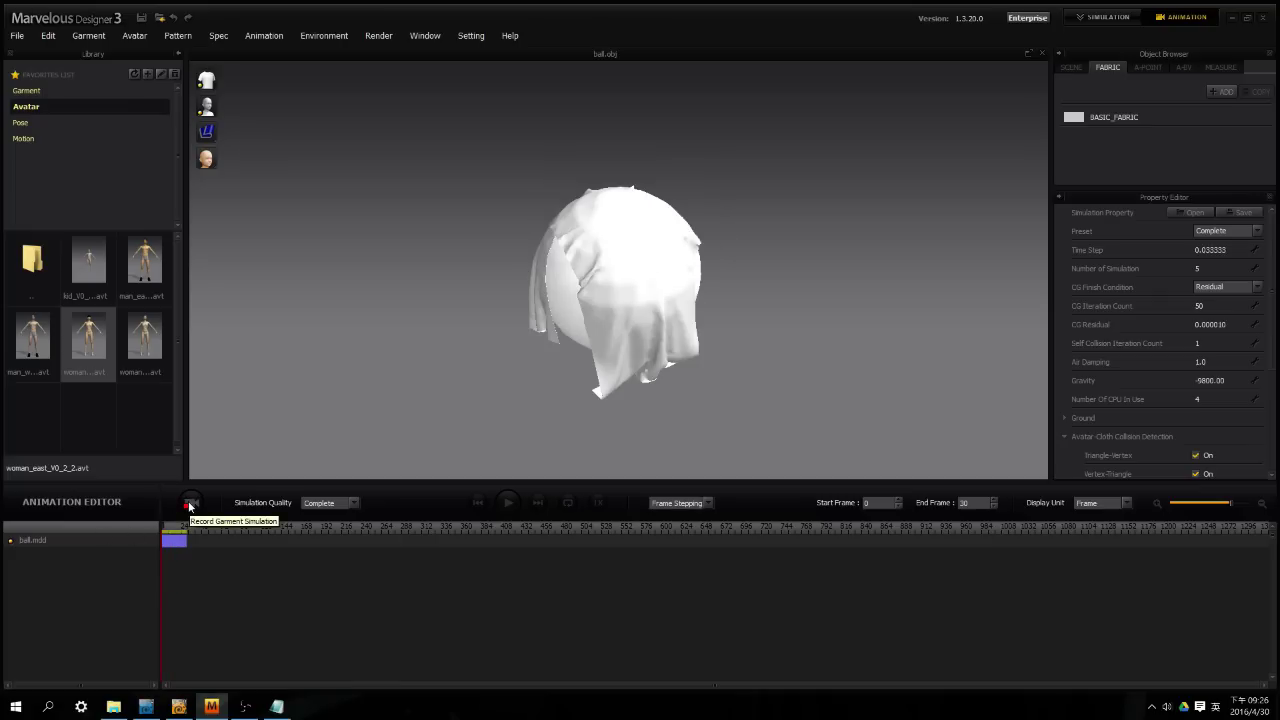
# Record the garment simulation over the ball's animation, stop recording at the end, and return the timeline to frame 0.
pyautogui.click(190, 505)
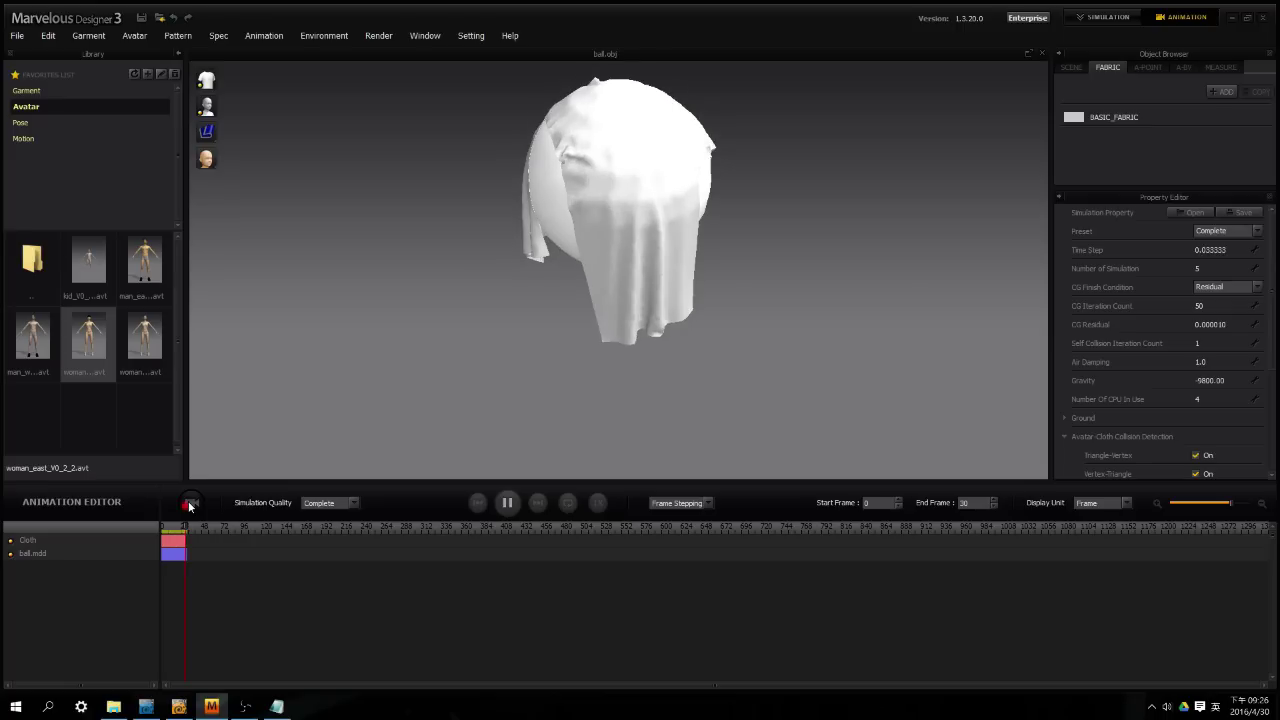
pyautogui.click(190, 504)
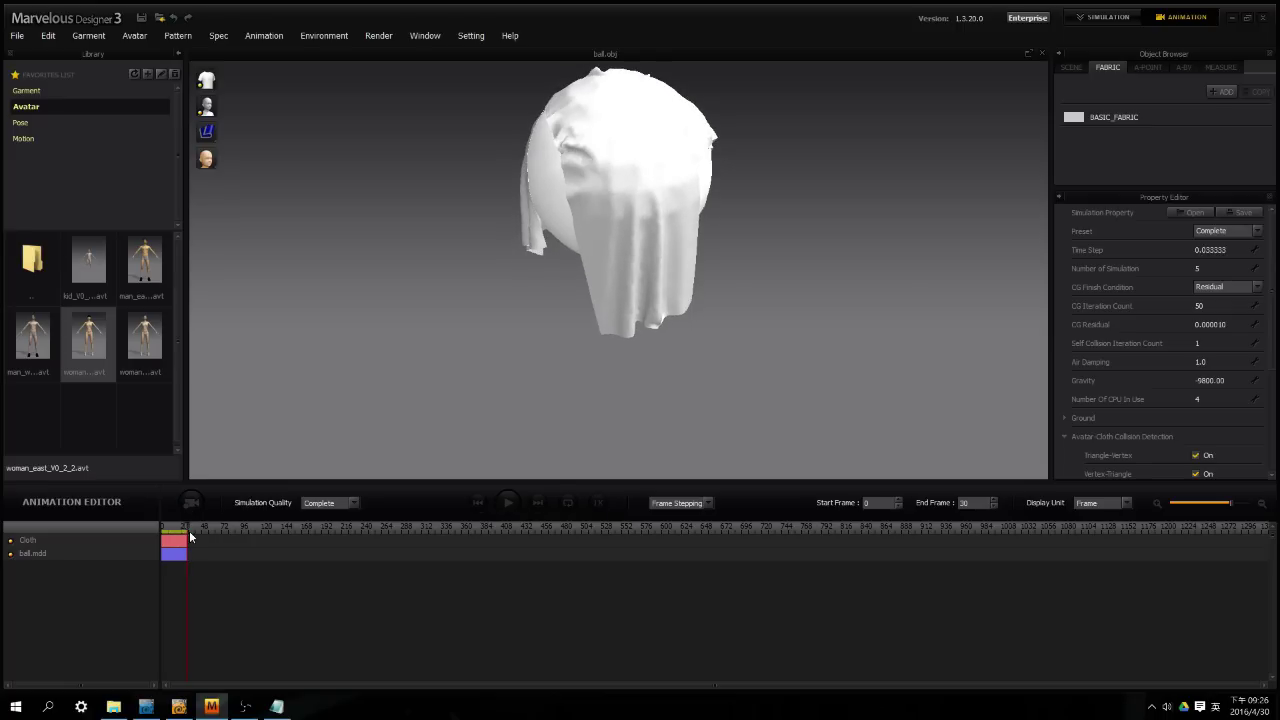
pyautogui.moveTo(190, 528)
pyautogui.mouseDown()
pyautogui.moveTo(146, 534)
pyautogui.moveTo(178, 547)
pyautogui.mouseUp()
# Select the Cloth track and scrub through the recorded cloth animation from another side, ending at frame 0.
pyautogui.click(39, 540)
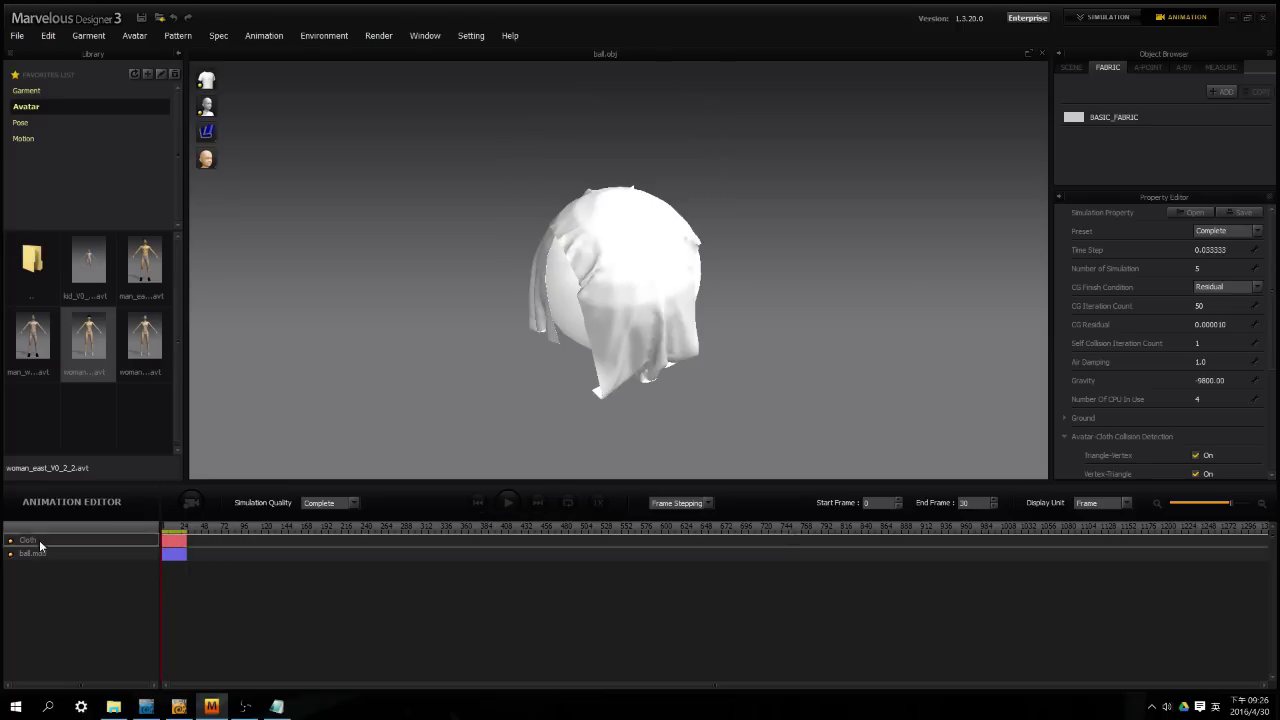
pyautogui.moveTo(668, 318); pyautogui.dragTo(606, 336, button='right')
pyautogui.moveTo(516, 386); pyautogui.dragTo(664, 387, button='right')
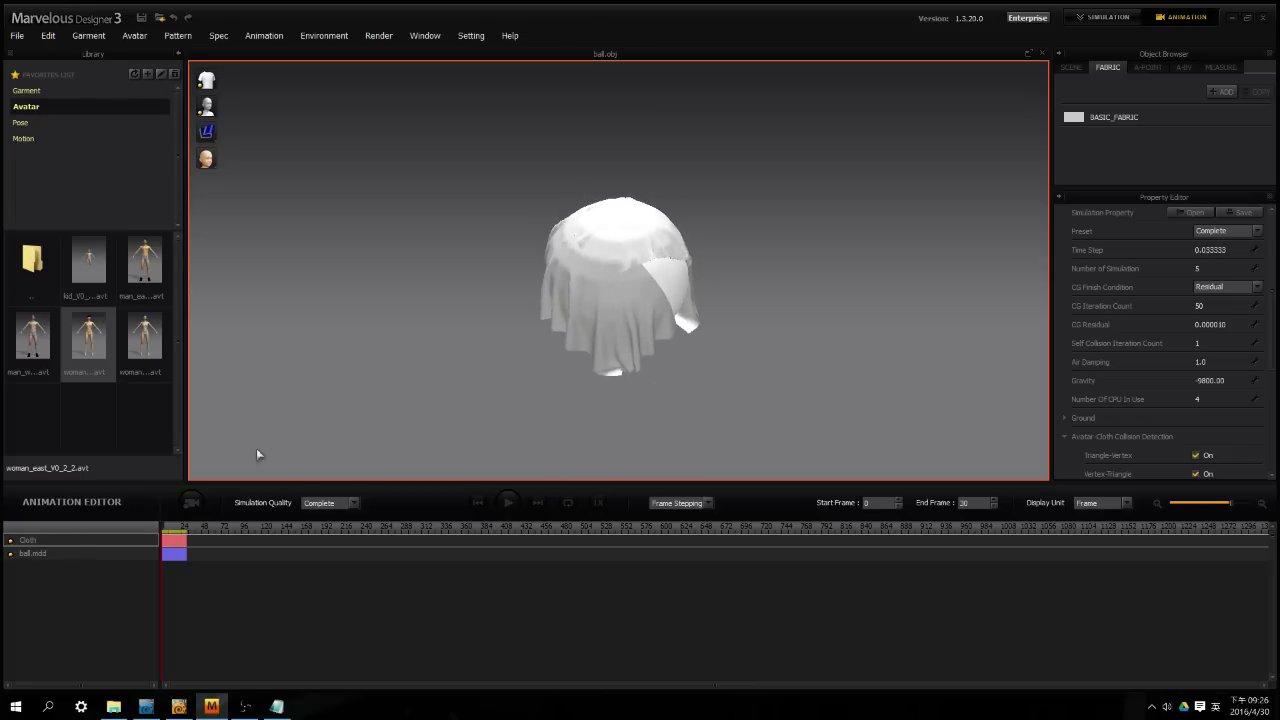
pyautogui.click(166, 527)
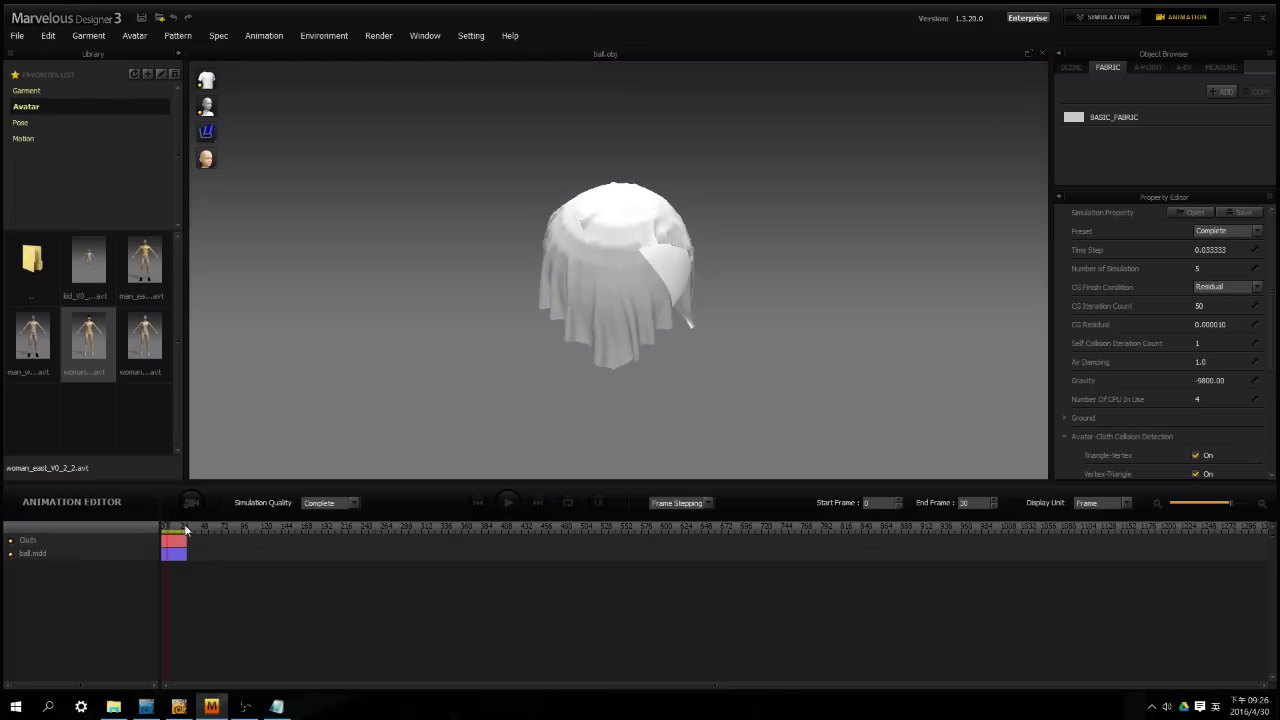
pyautogui.moveTo(170, 527)
pyautogui.mouseDown()
pyautogui.moveTo(198, 526)
pyautogui.moveTo(162, 538)
pyautogui.moveTo(178, 547)
pyautogui.moveTo(158, 542)
pyautogui.mouseUp()
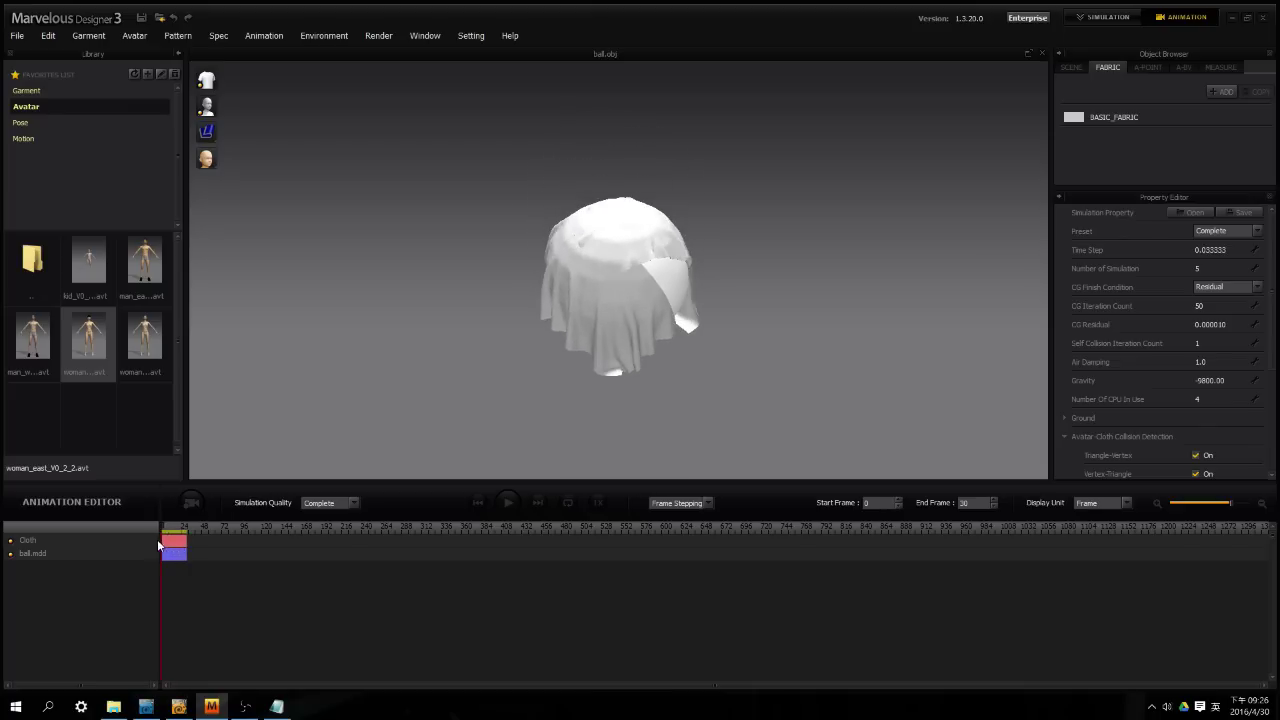
# Disable the ball.mdd track and select one of the cloths draped over the ball.
pyautogui.click(12, 557)
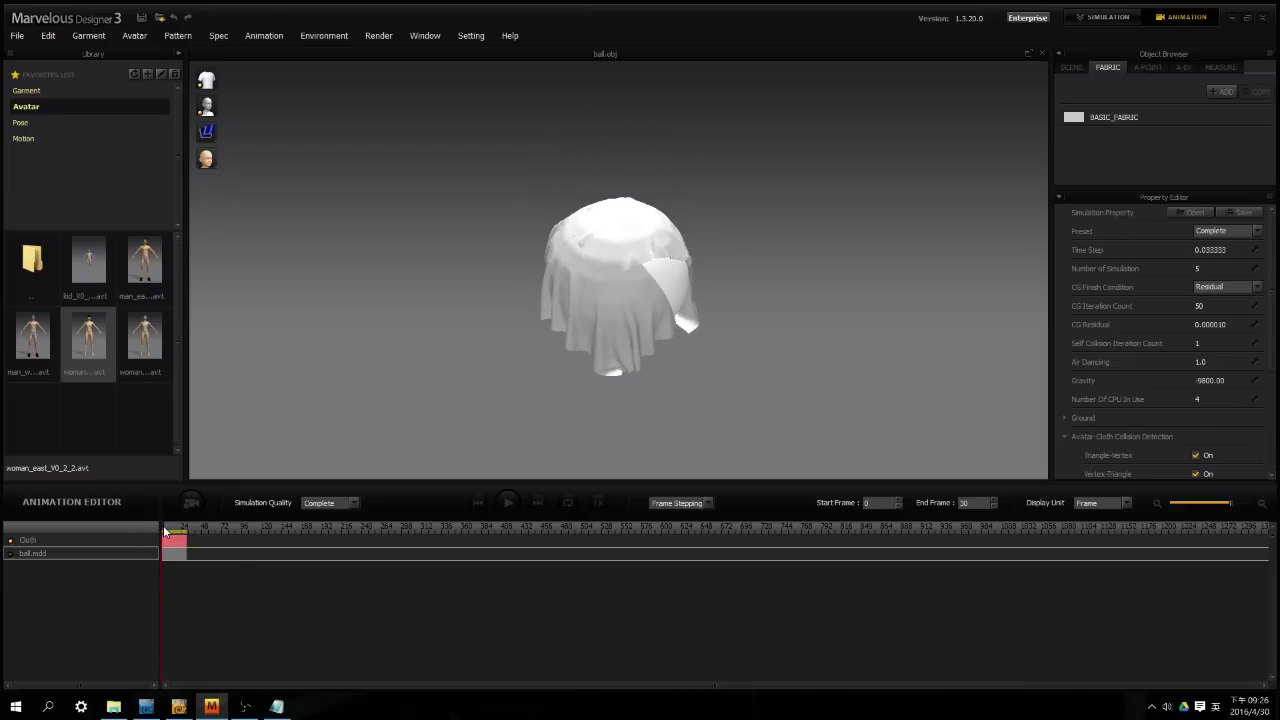
pyautogui.click(605, 243)
pyautogui.moveTo(831, 319); pyautogui.dragTo(640, 350, button='right')
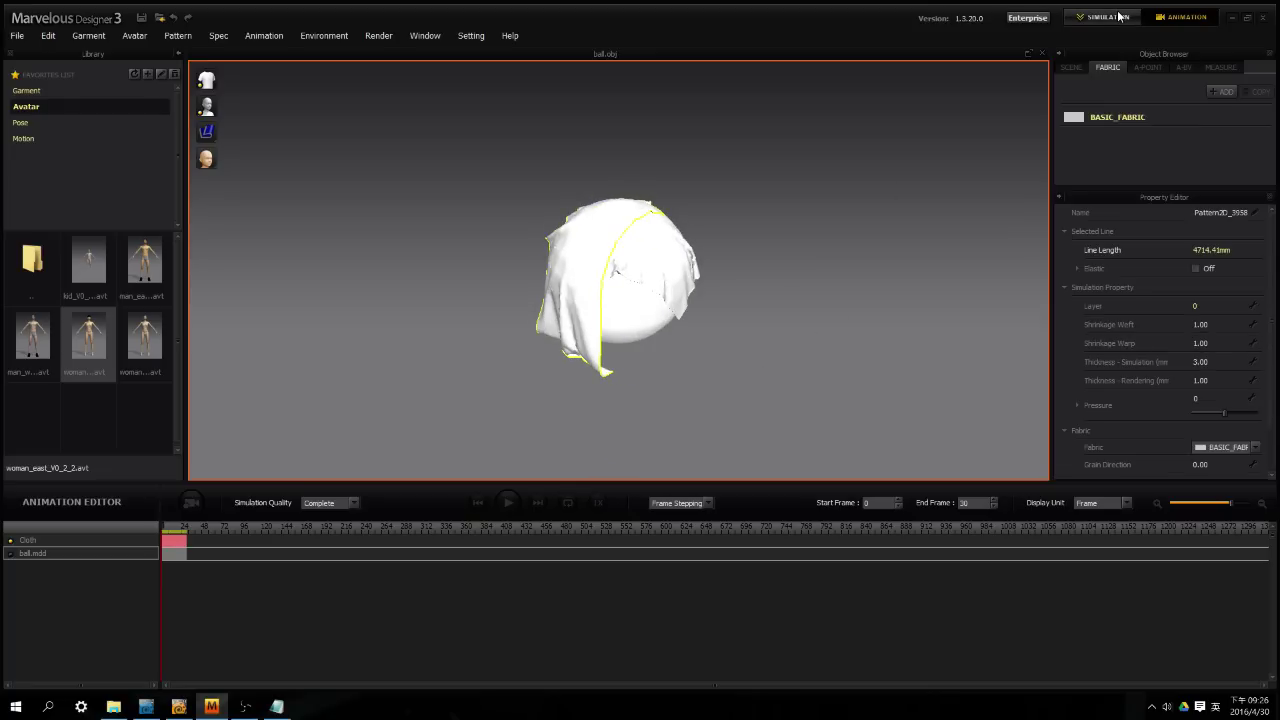
# Return to simulation mode and select all three cloth patterns in the 2D pattern view.
pyautogui.click(1110, 17)
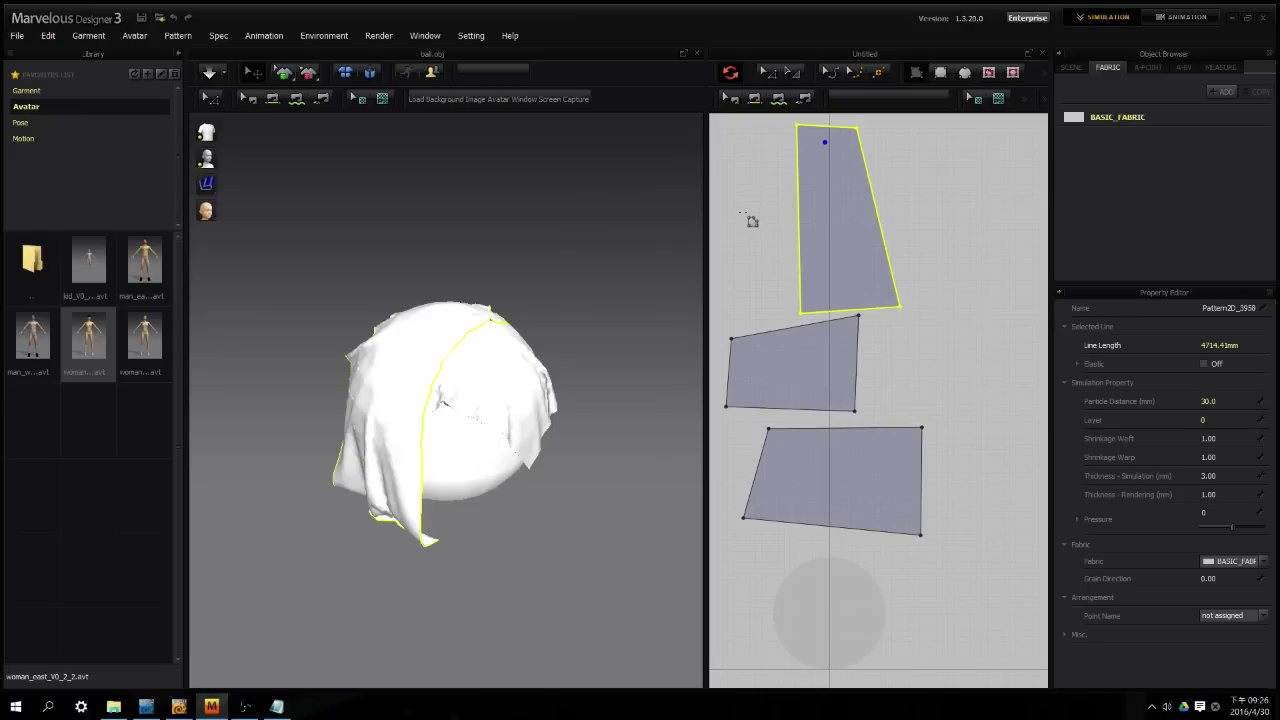
pyautogui.moveTo(736, 188); pyautogui.dragTo(963, 580)
pyautogui.click(836, 205)
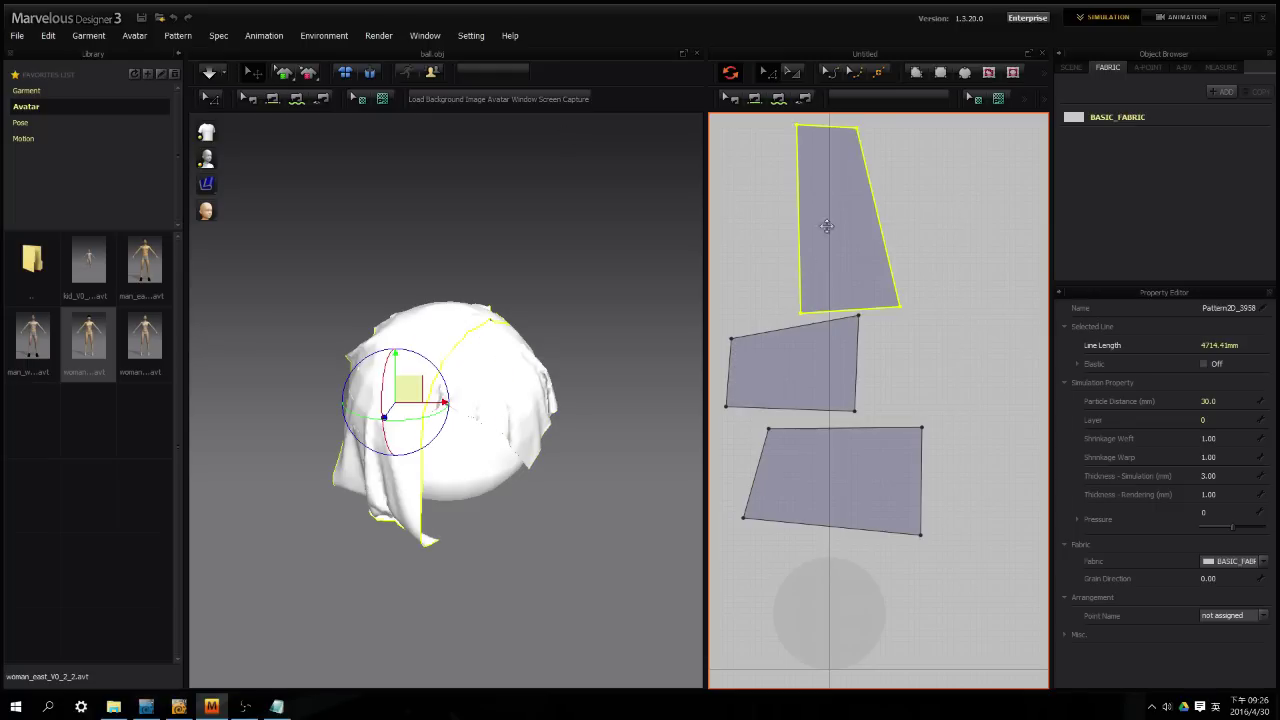
pyautogui.keyDown('shift'); pyautogui.click(794, 366); pyautogui.keyUp('shift')
pyautogui.keyDown('shift'); pyautogui.click(849, 451); pyautogui.keyUp('shift')
pyautogui.scroll(3, 871, 454)
pyautogui.scroll(-4, 873, 455)
pyautogui.scroll(2, 873, 455)
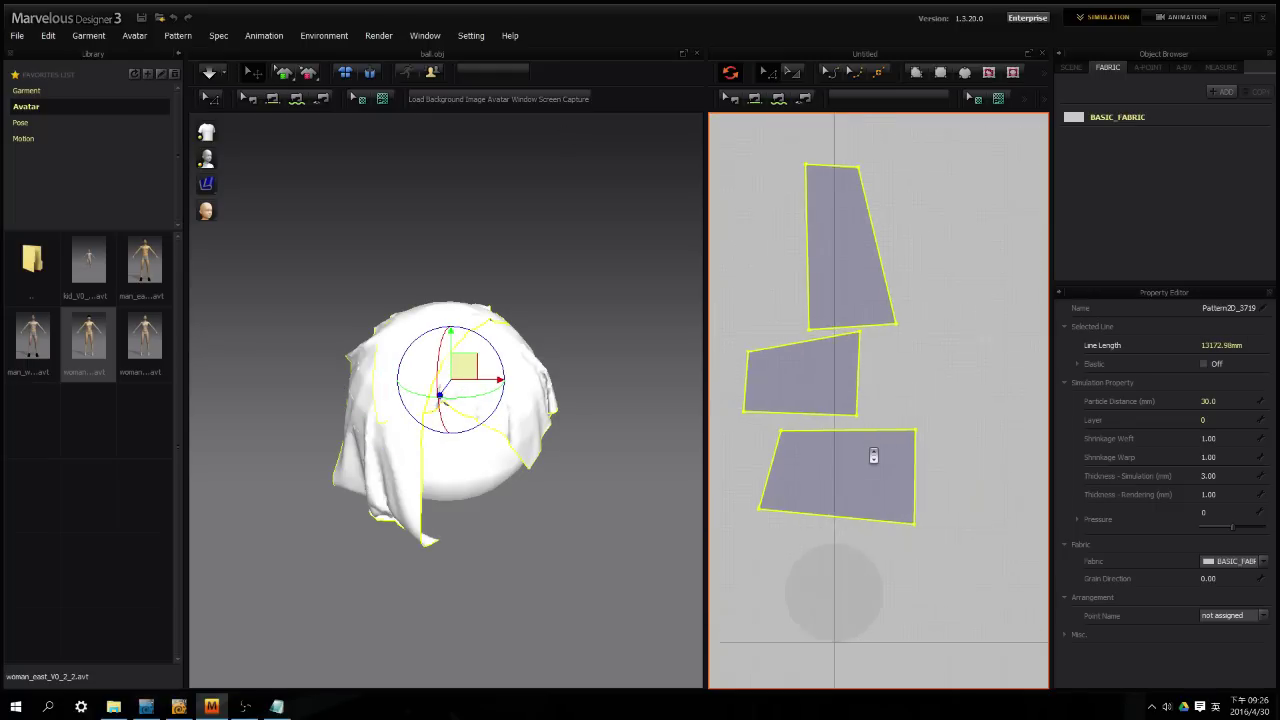
# Start an OBJ export of the garment, naming the file cloth in the Light wave folder 2.
pyautogui.click(17, 36)
pyautogui.moveTo(75, 107)
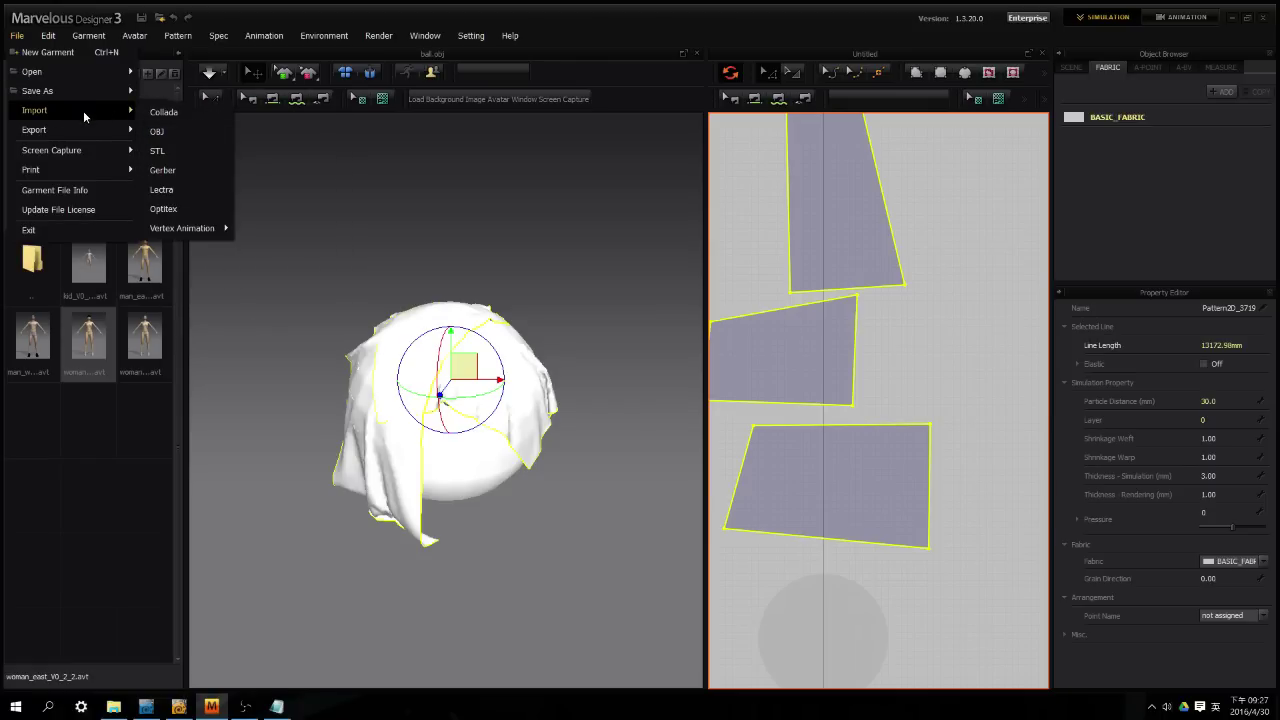
pyautogui.moveTo(76, 131)
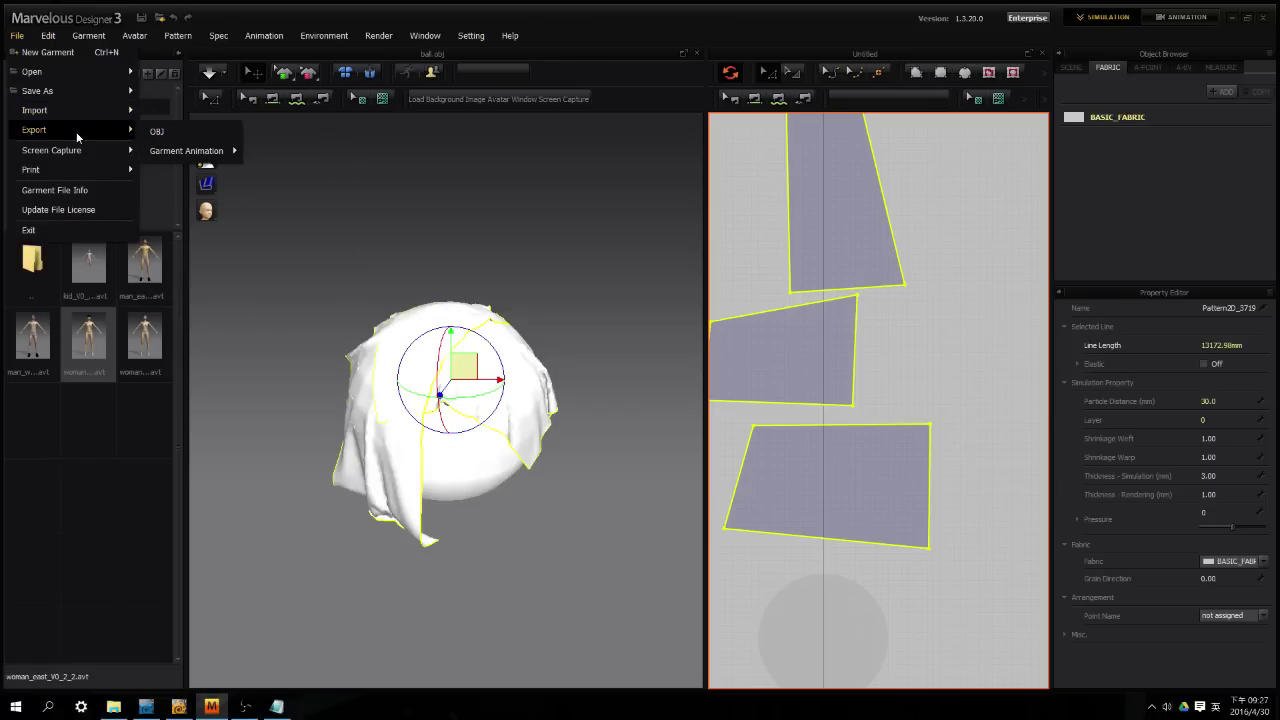
pyautogui.click(160, 131)
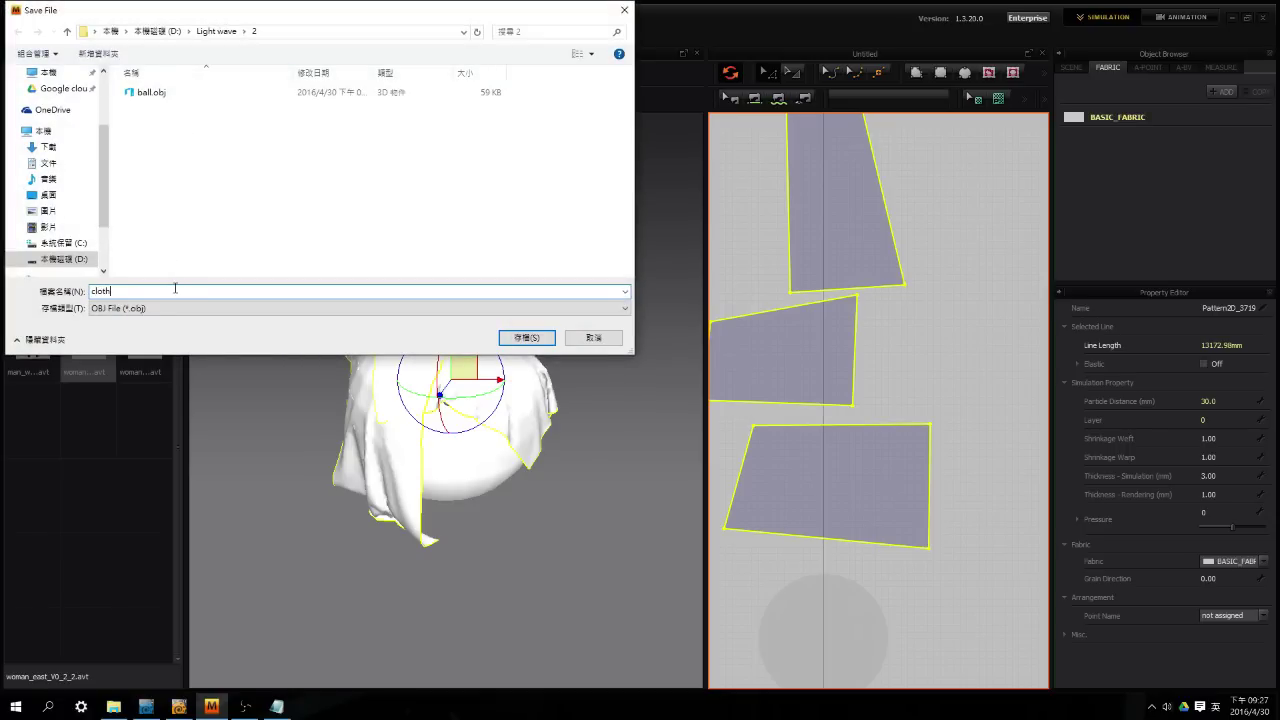
pyautogui.press('Return')
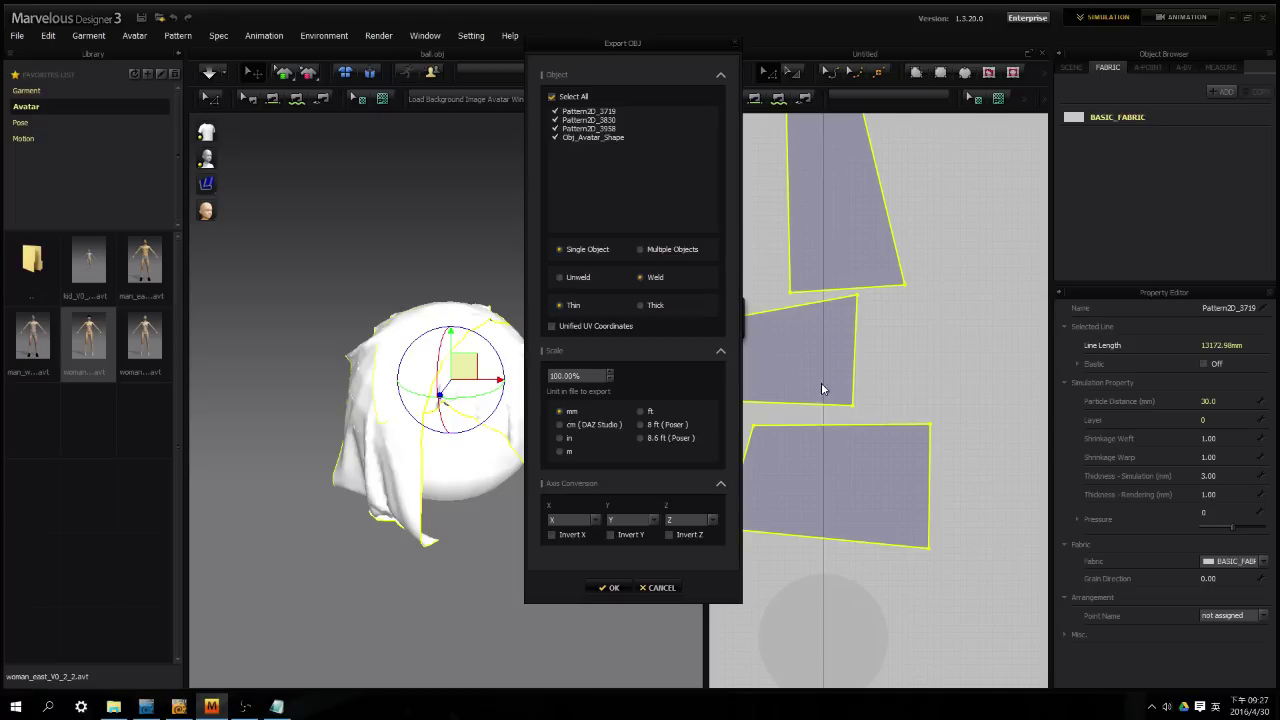
# Exclude Obj_Avatar_Shape from the OBJ export, set the file unit to m, and export the three patterns.
pyautogui.click(575, 137)
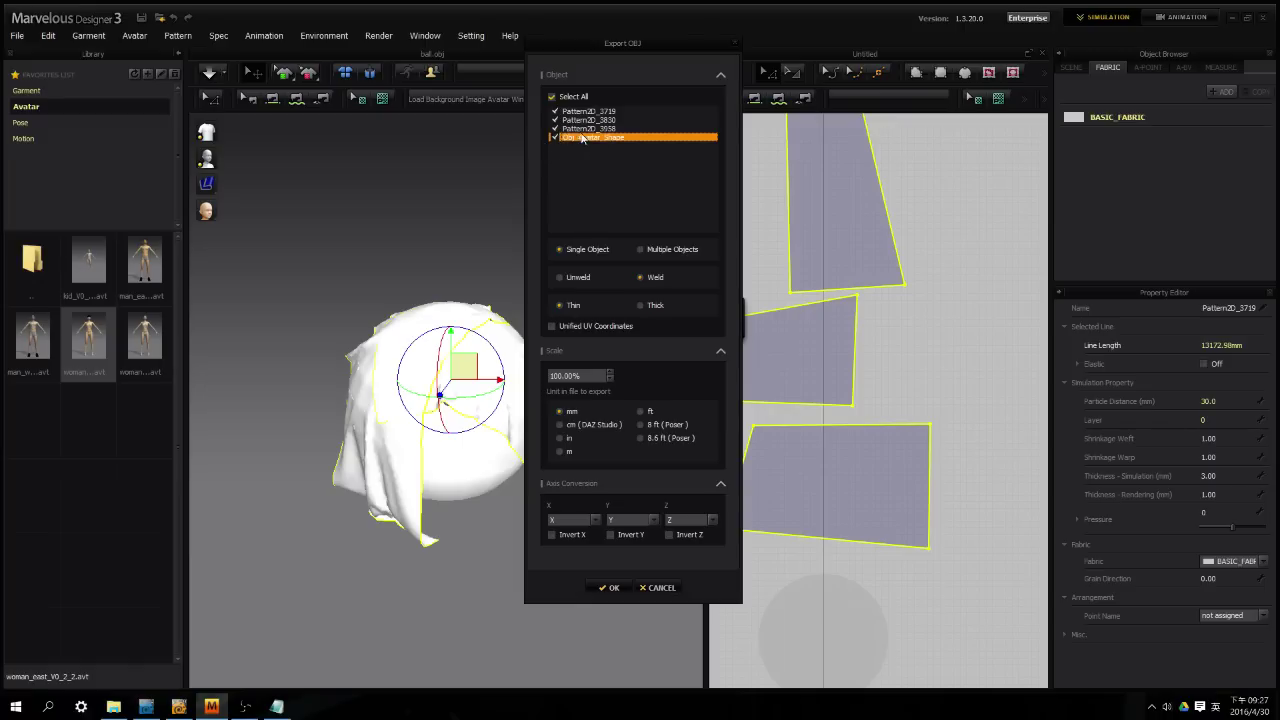
pyautogui.click(589, 129)
pyautogui.click(590, 120)
pyautogui.click(592, 112)
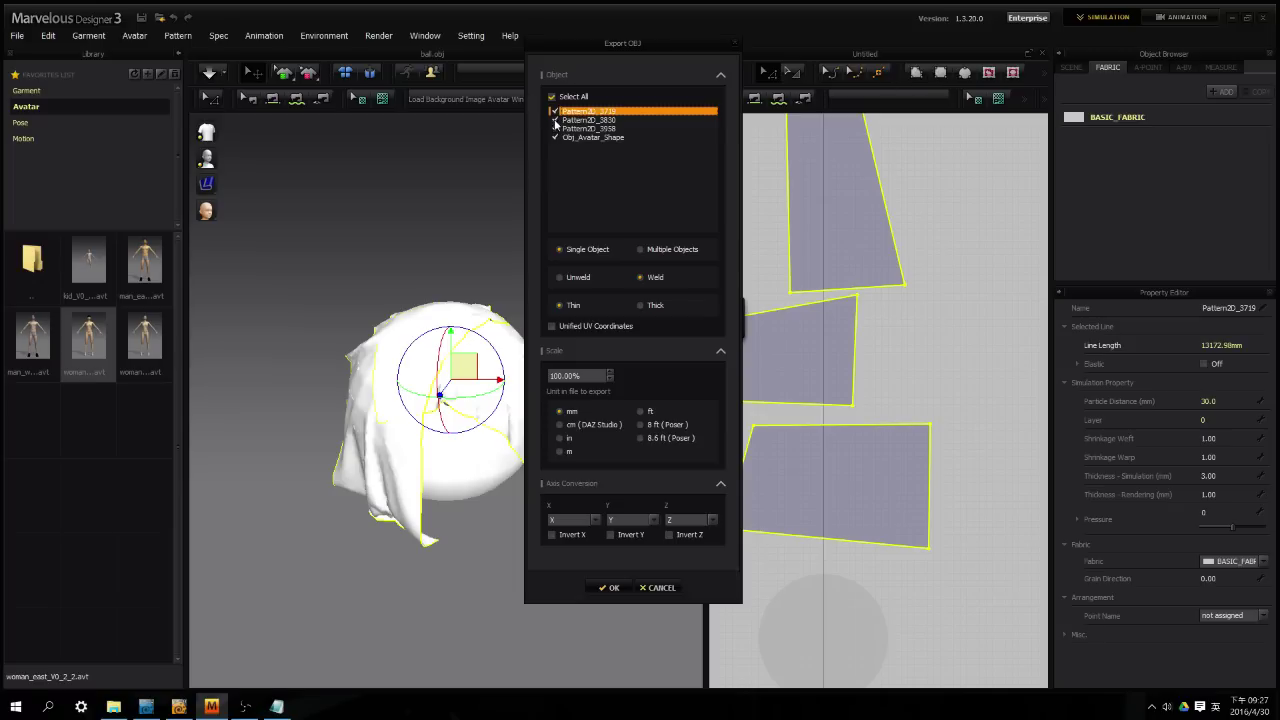
pyautogui.click(573, 136)
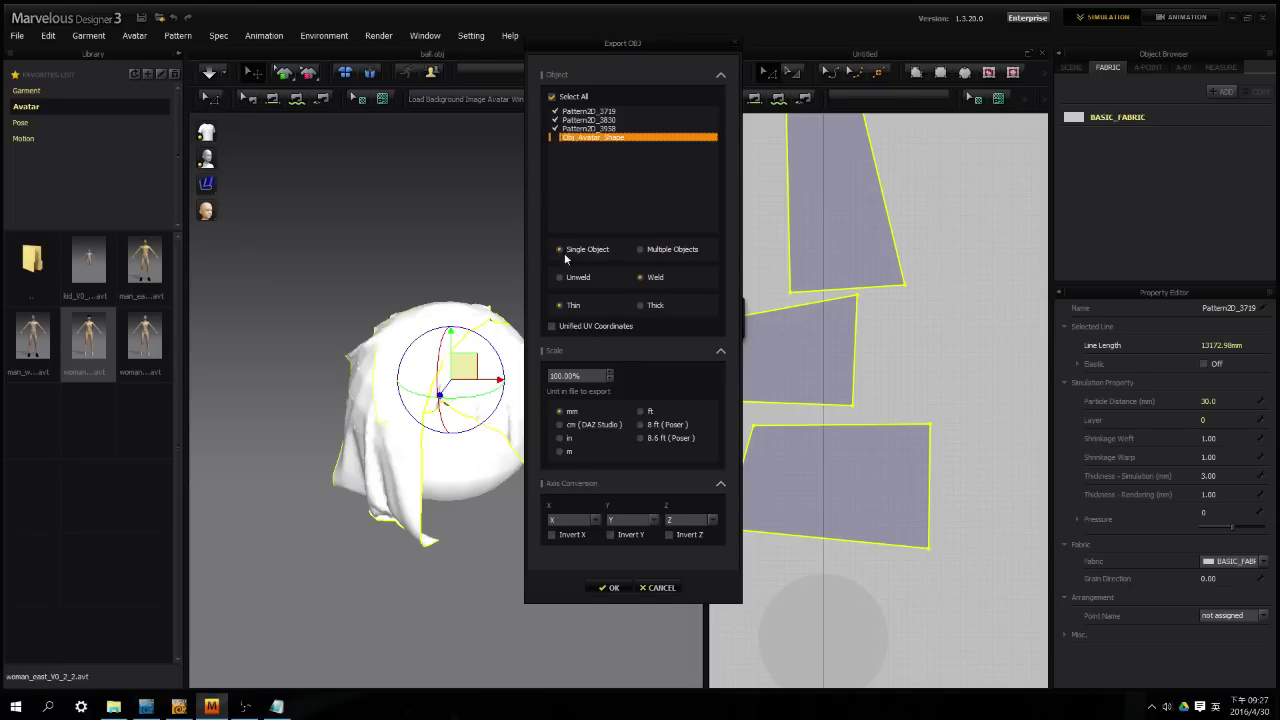
pyautogui.click(560, 453)
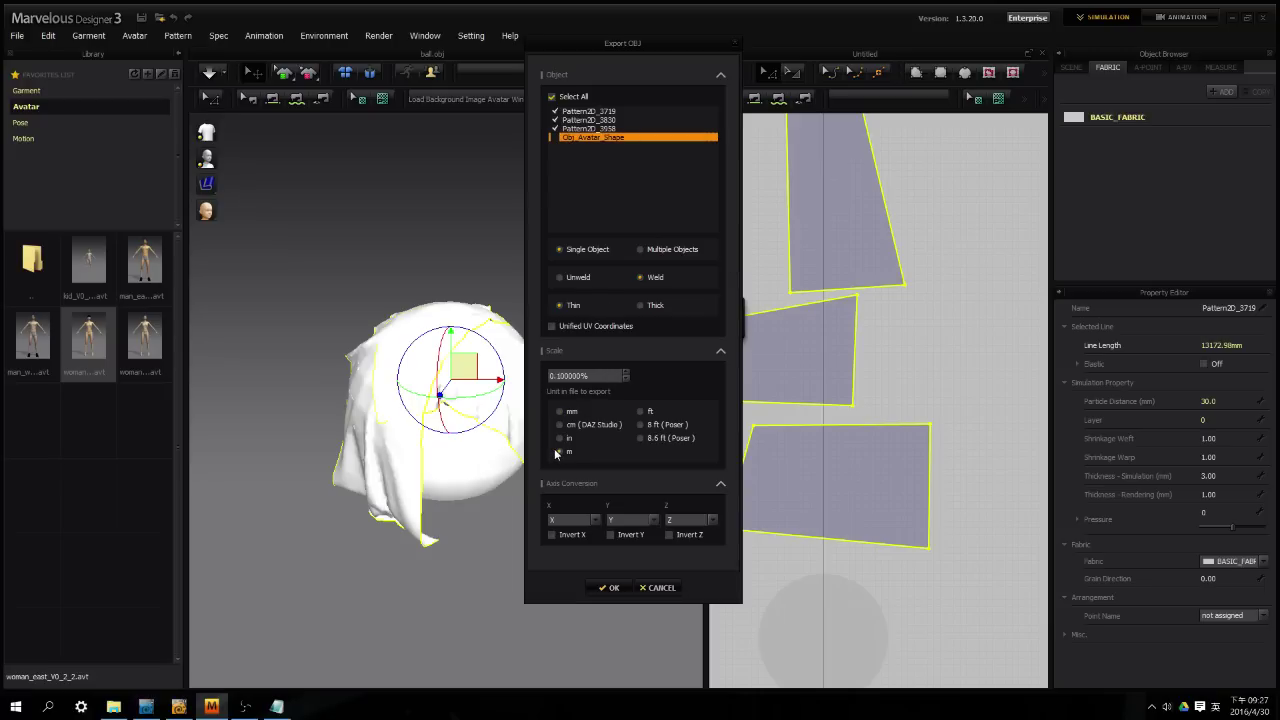
pyautogui.click(609, 588)
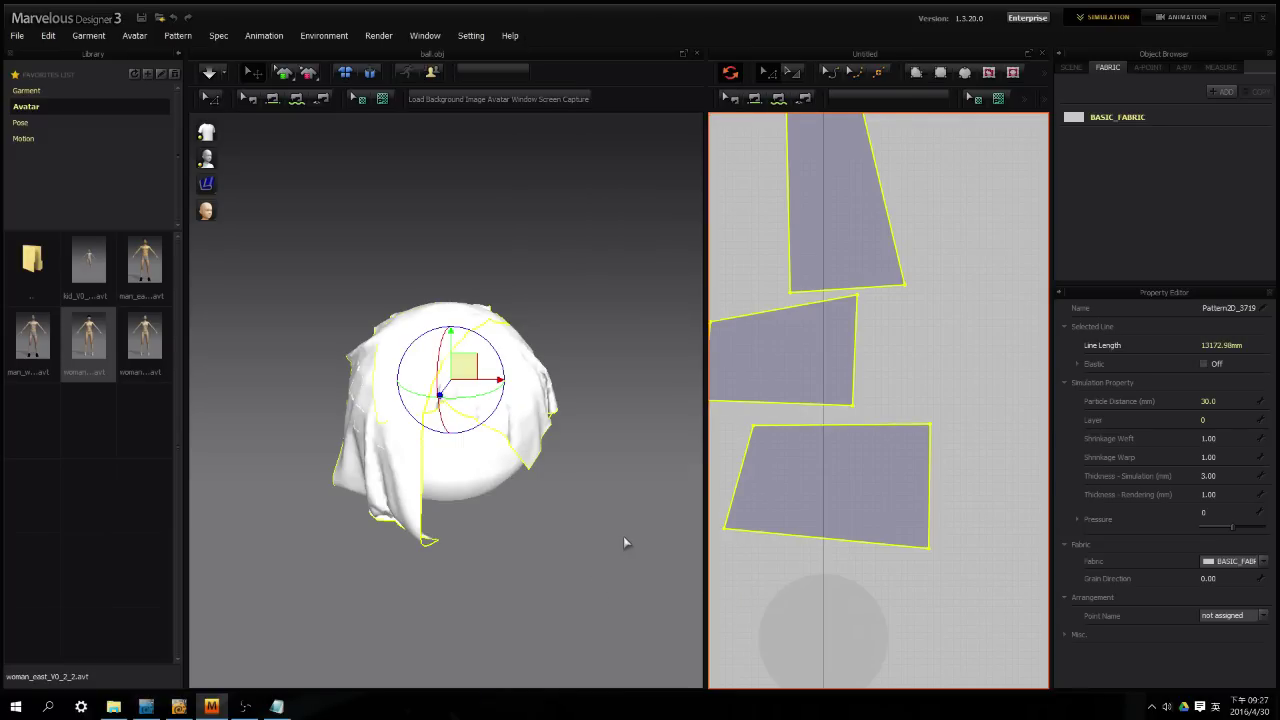
# Return to animation mode, select the Cloth track, and start a garment animation export as MDD Cache - Standard.
pyautogui.click(1180, 17)
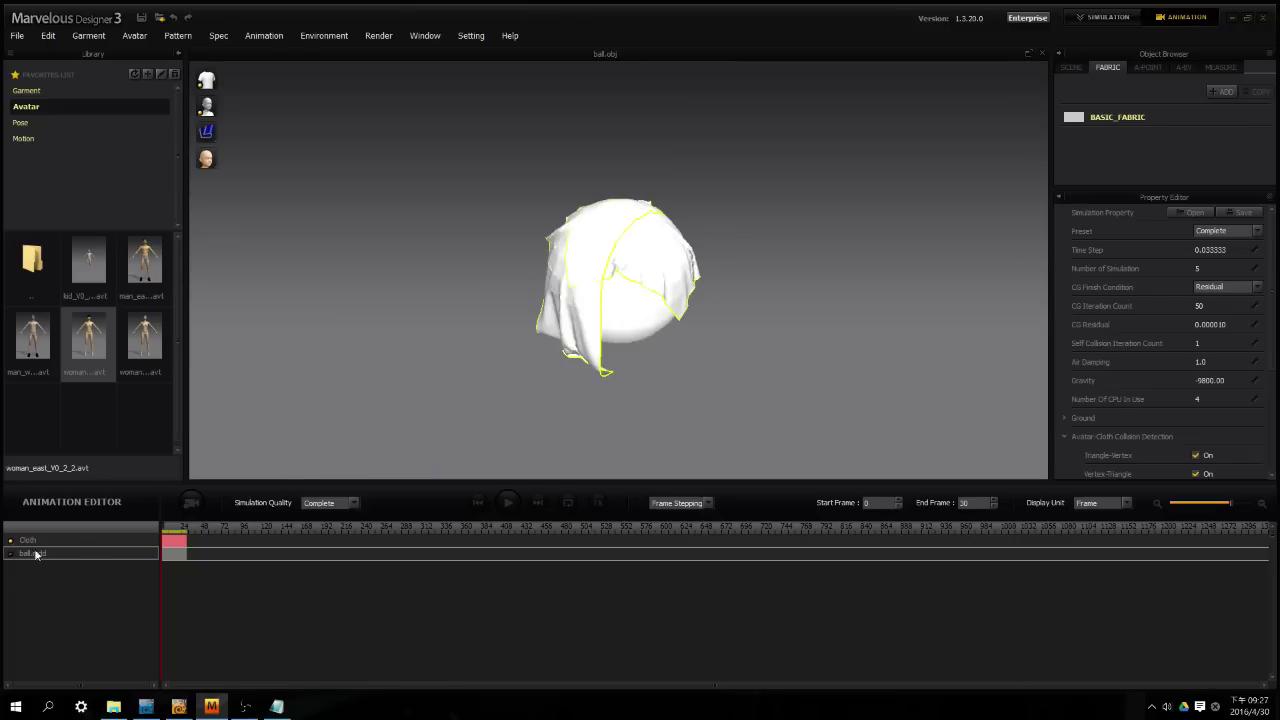
pyautogui.click(27, 540)
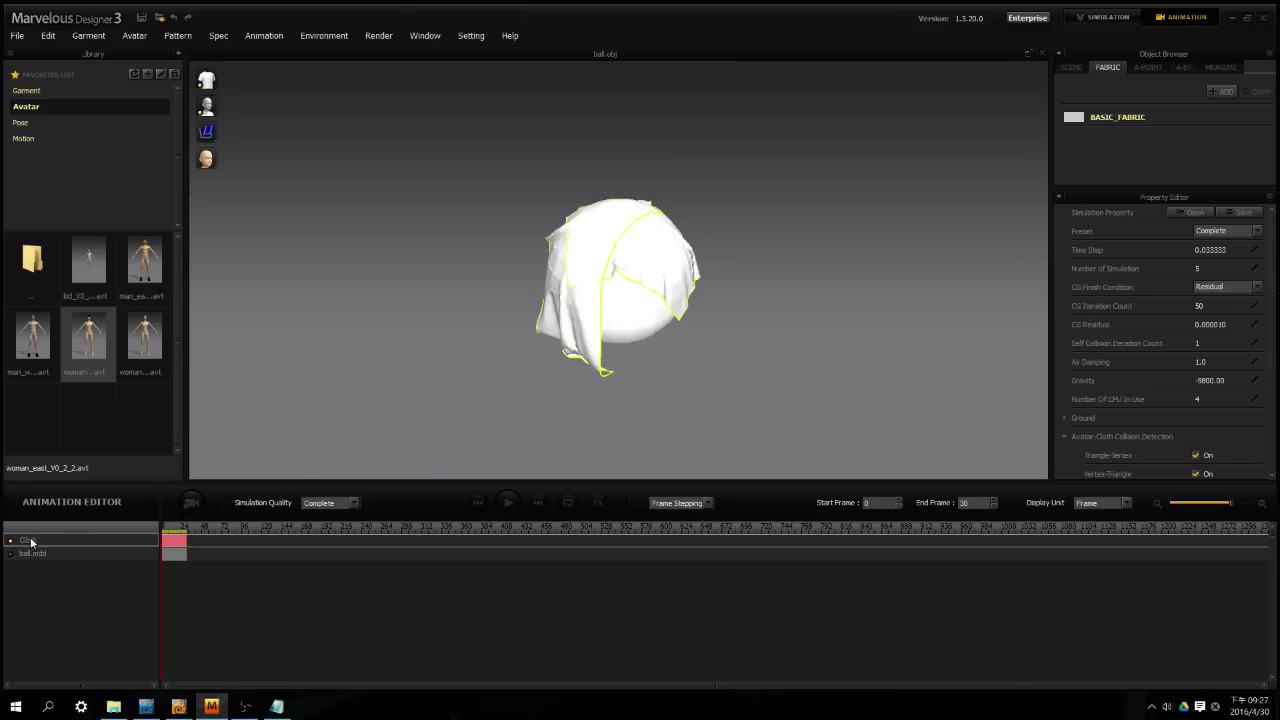
pyautogui.click(19, 35)
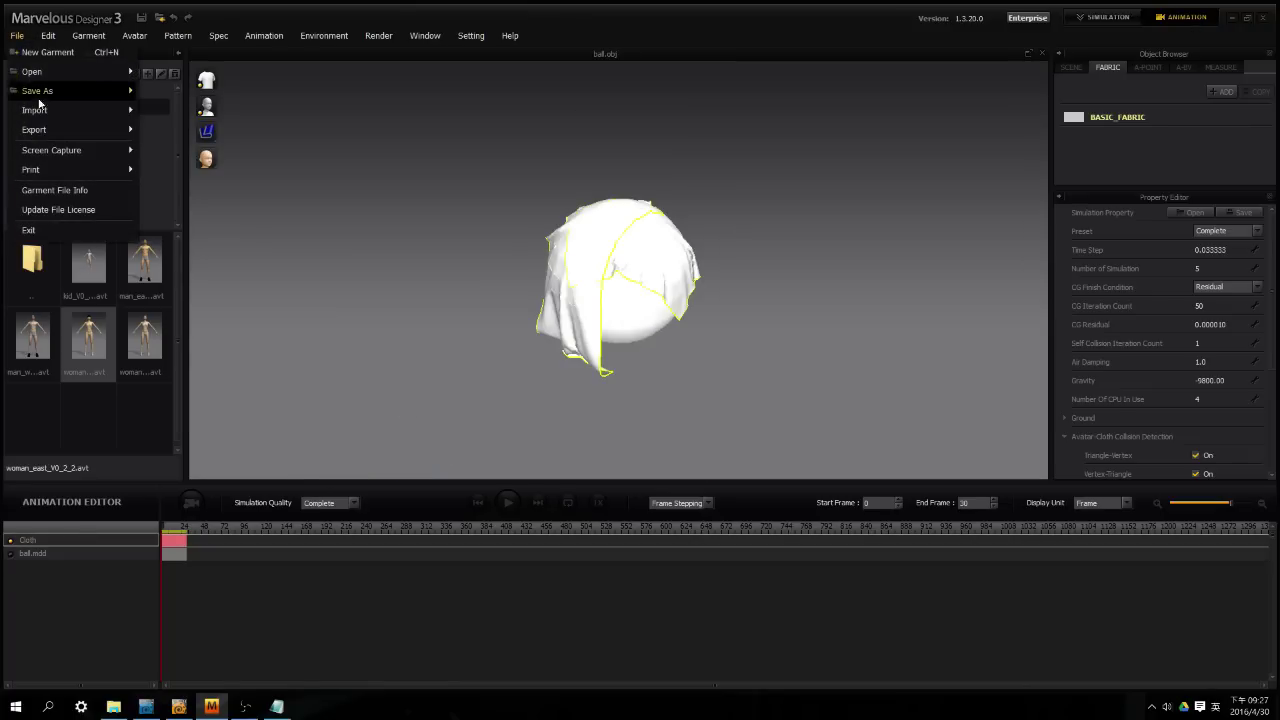
pyautogui.moveTo(43, 130)
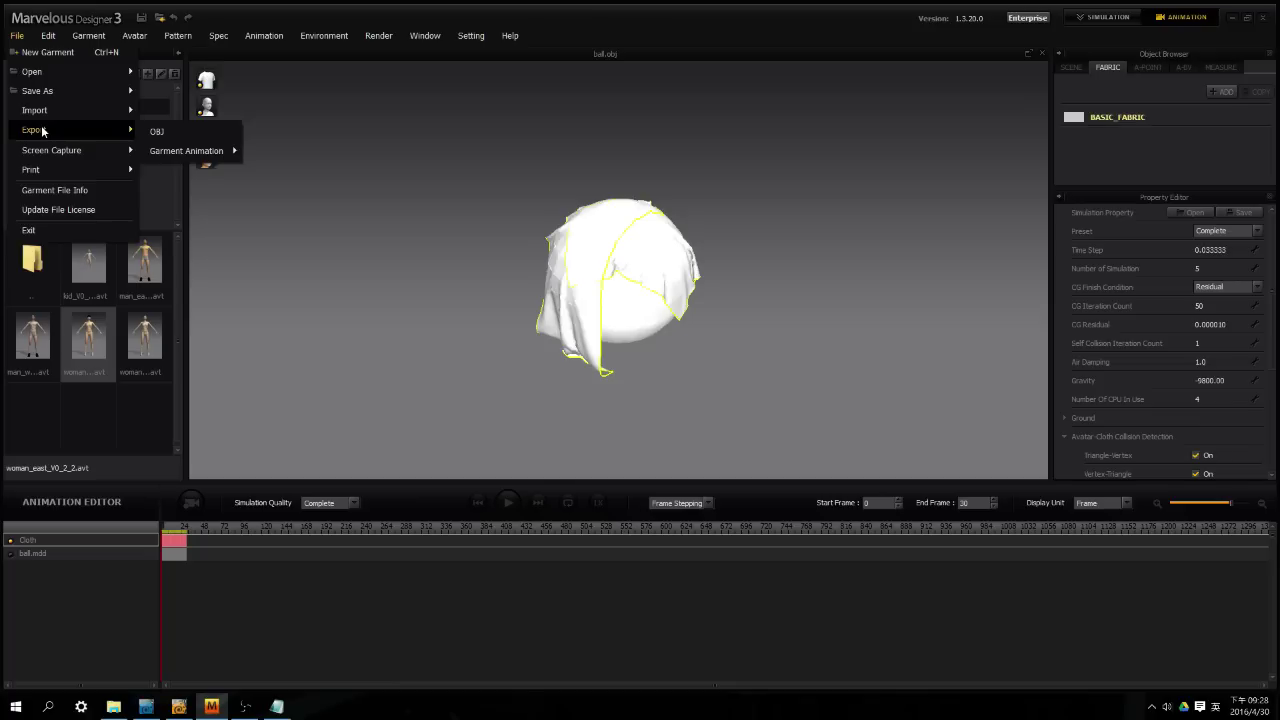
pyautogui.moveTo(197, 158)
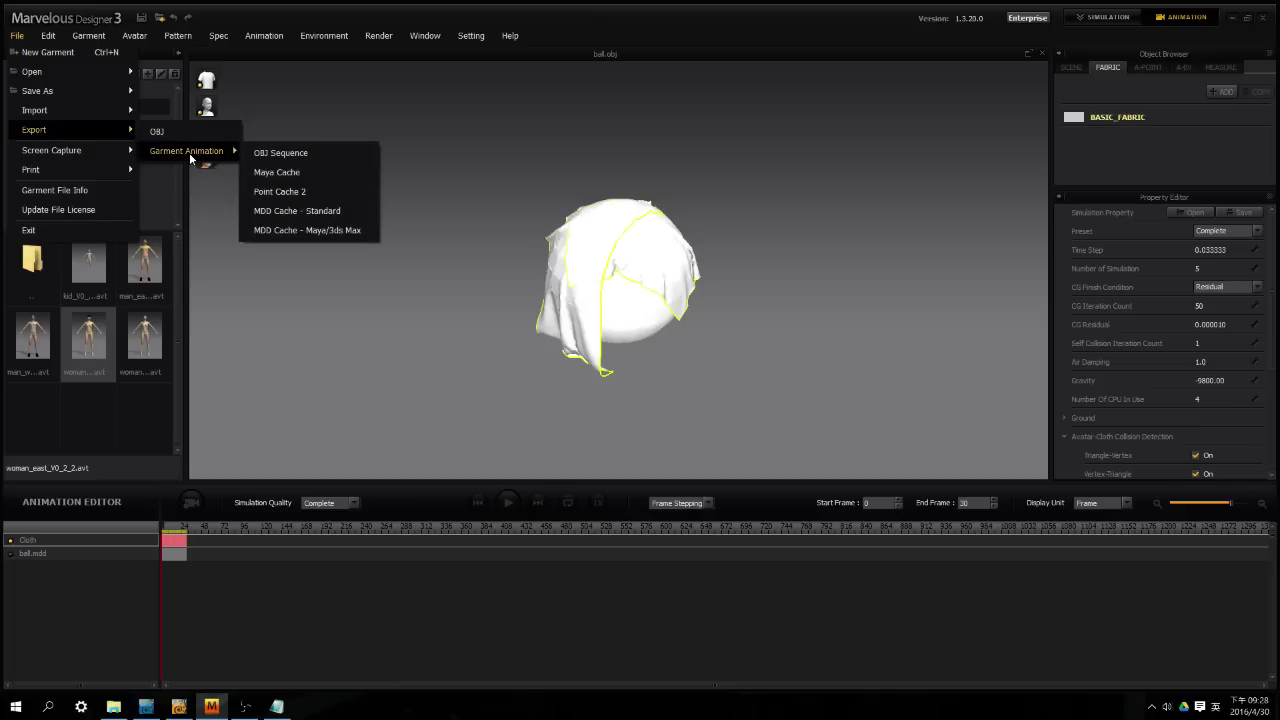
pyautogui.click(301, 212)
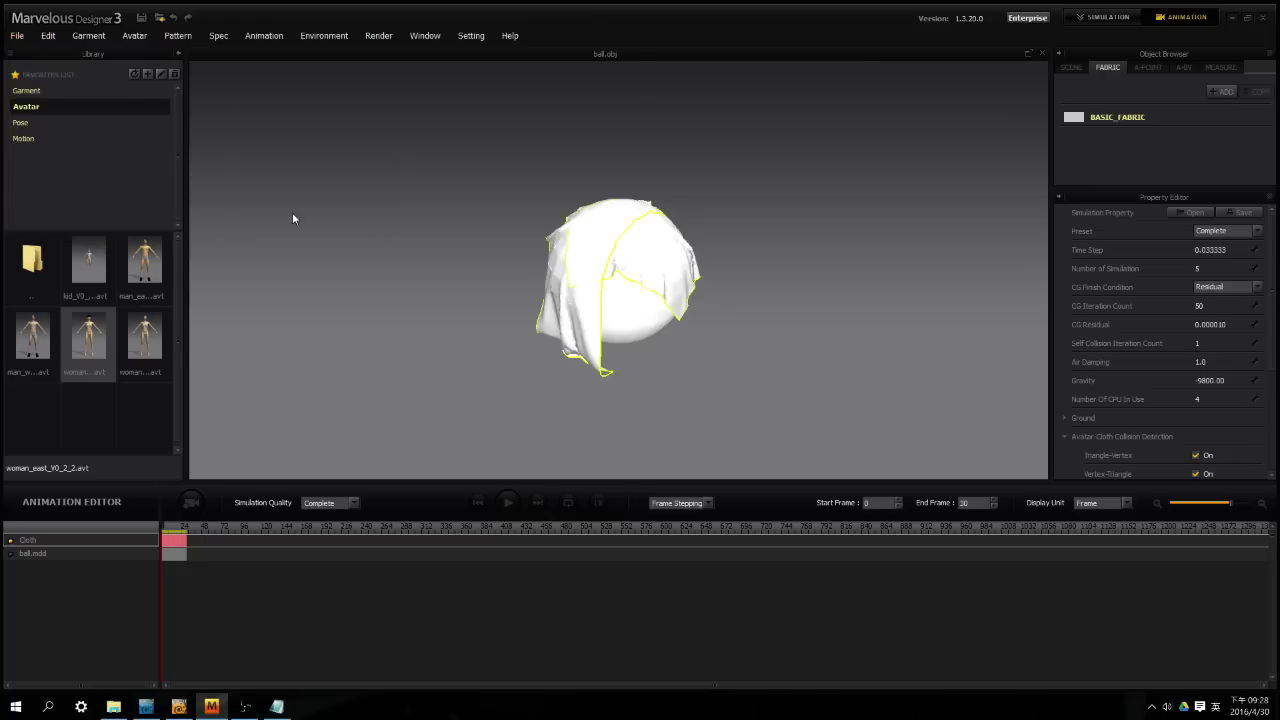
# Name the MDD file clothes and save it in folder 2 inside the Light wave folder.
pyautogui.click(215, 31)
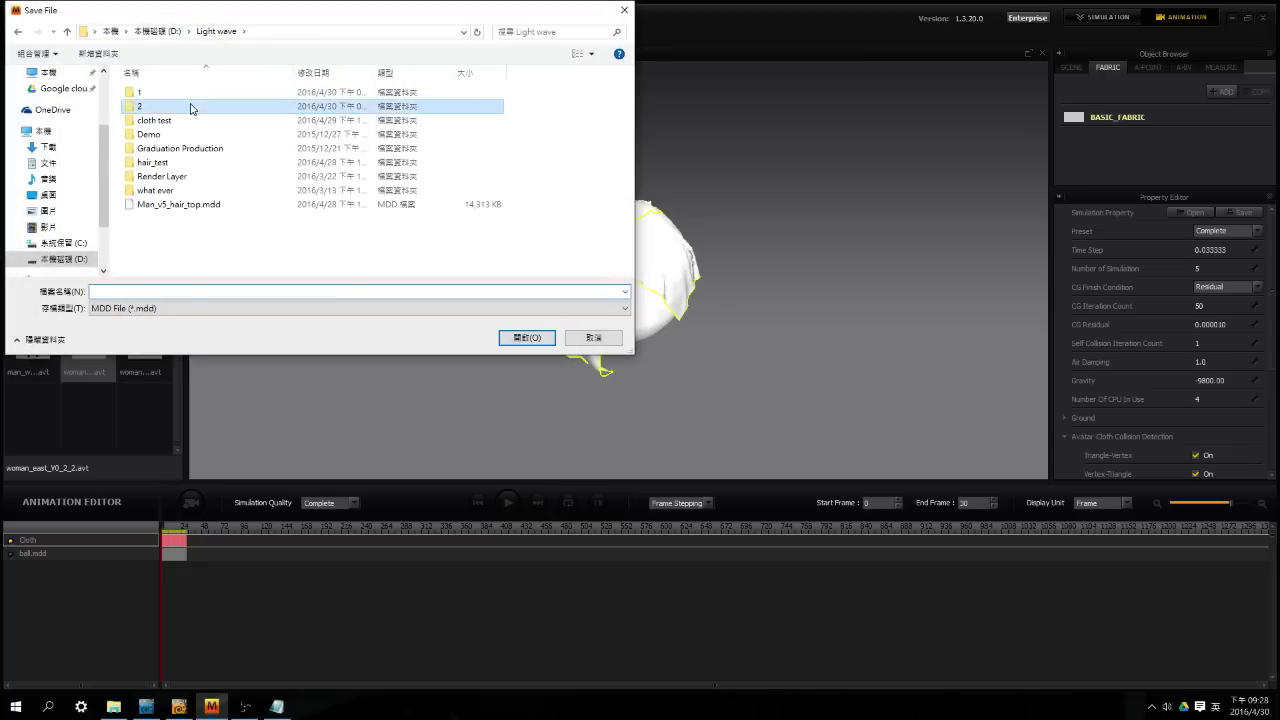
pyautogui.doubleClick(191, 106)
pyautogui.click(142, 292)
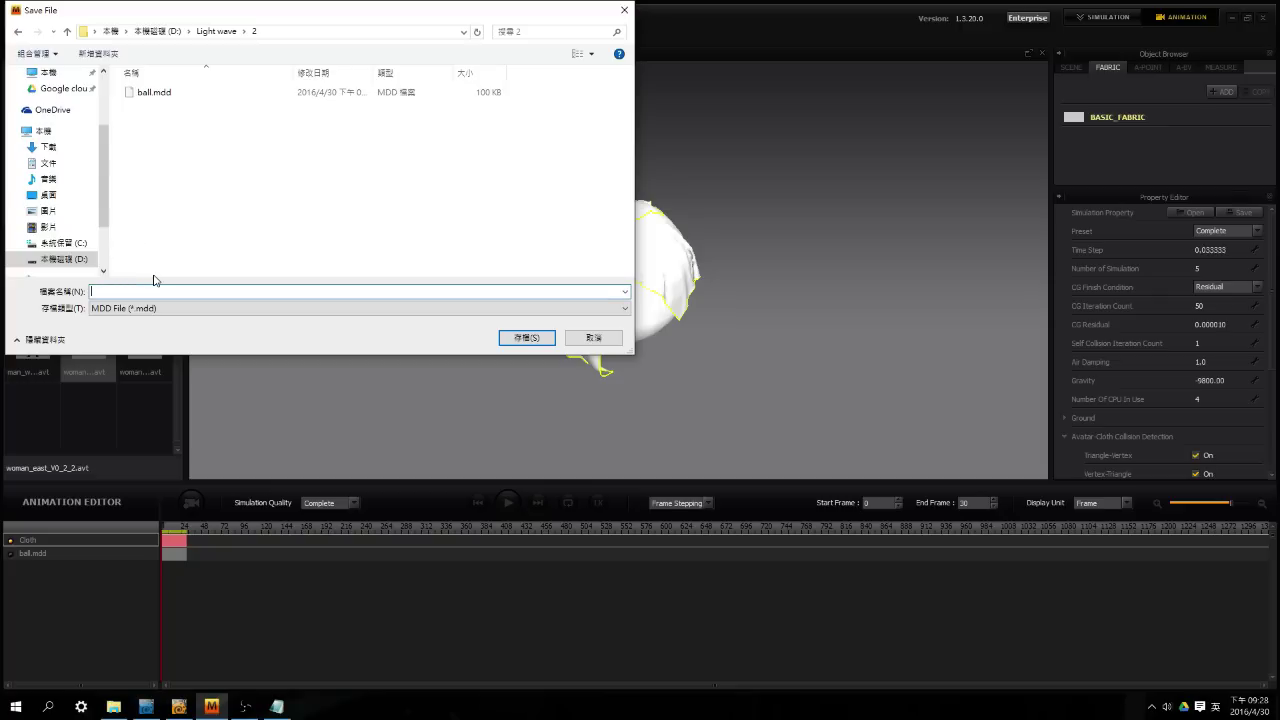
pyautogui.write('co')
pyautogui.press('BackSpace')
pyautogui.write('lothes')
pyautogui.press('Return')
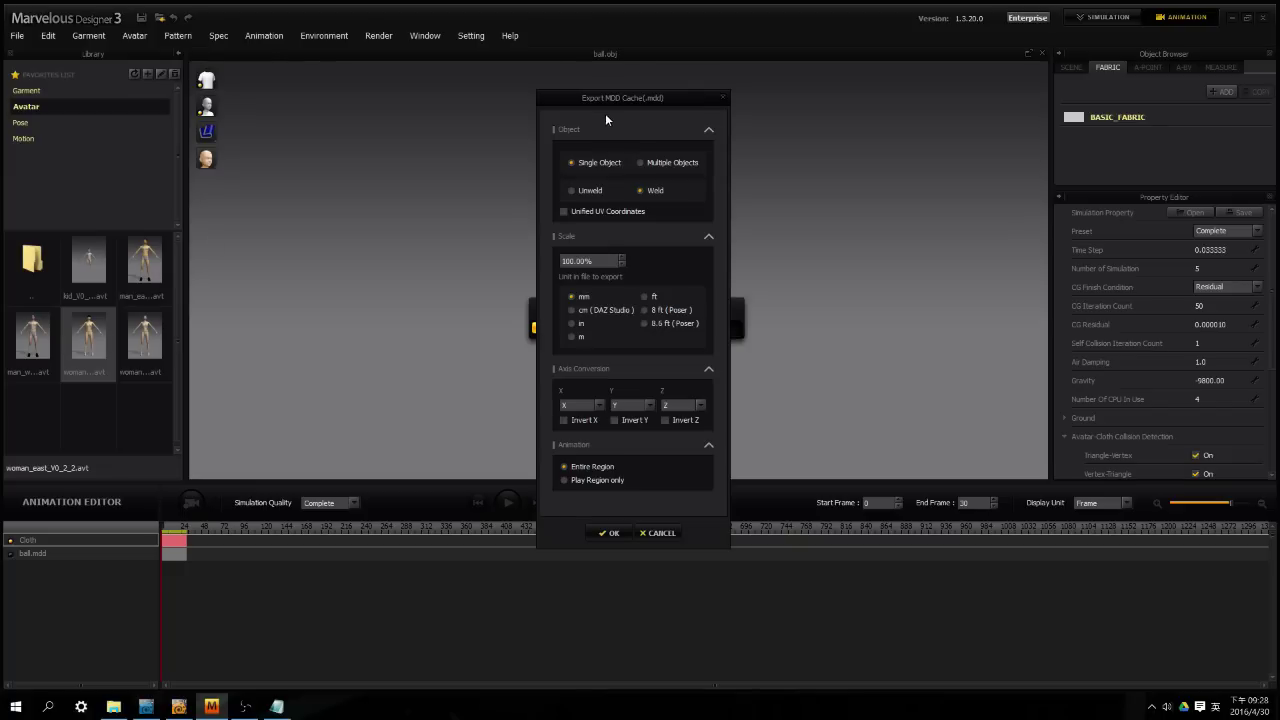
# Export the MDD cache with the file unit set to m, and return the animation to frame 0.
pyautogui.click(572, 337)
pyautogui.click(612, 533)
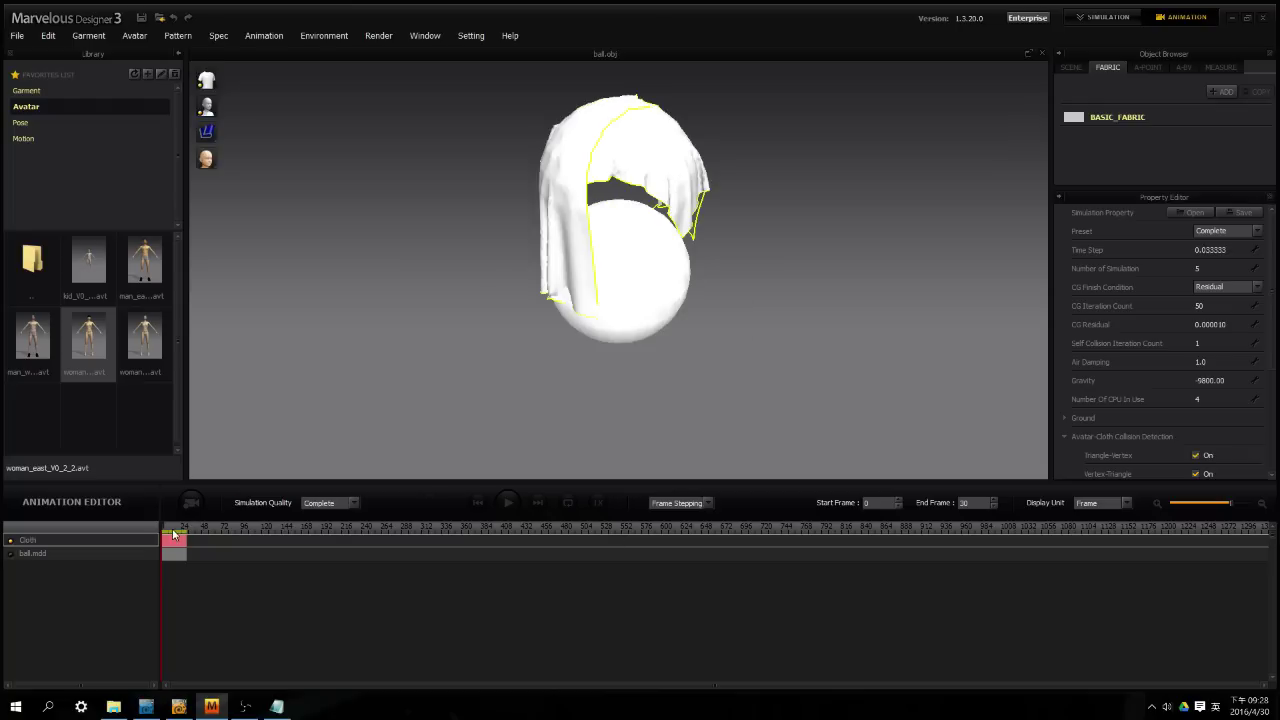
pyautogui.moveTo(166, 529); pyautogui.dragTo(153, 533)
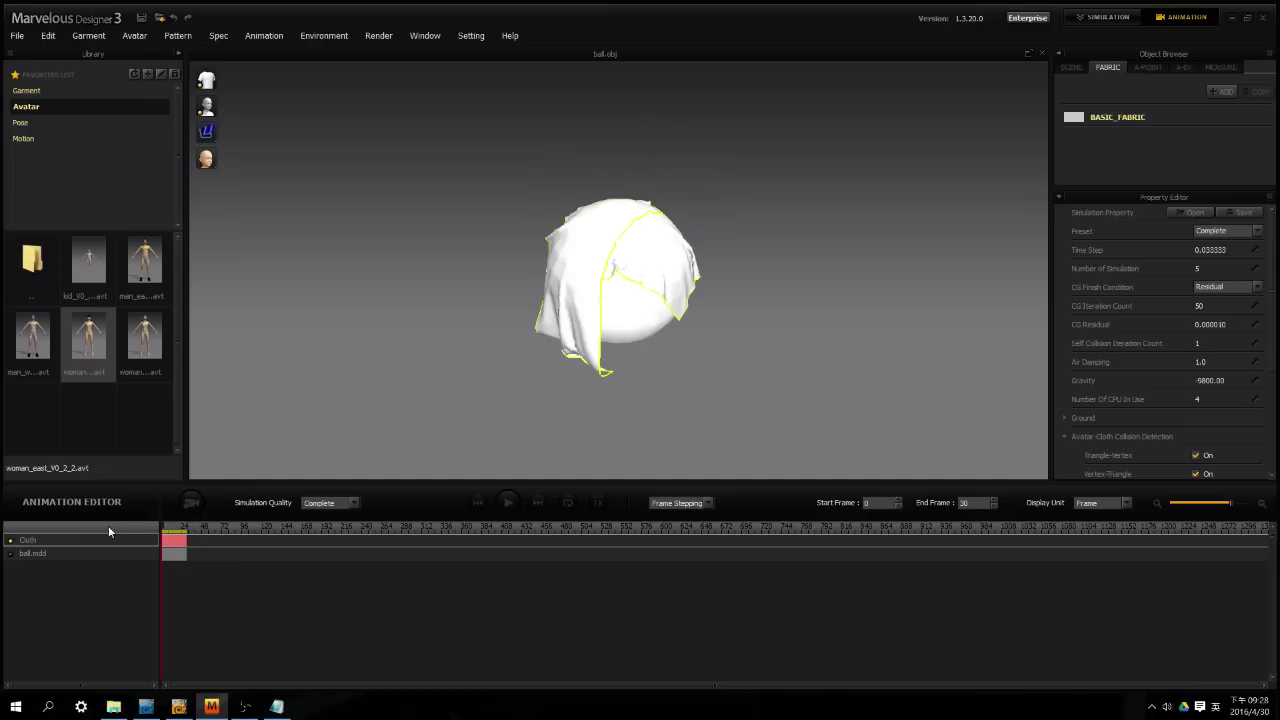
# Return to simulation mode and select all three cloth patterns in the 2D pattern window.
pyautogui.moveTo(996, 298); pyautogui.dragTo(805, 238, button='right')
pyautogui.click(1108, 17)
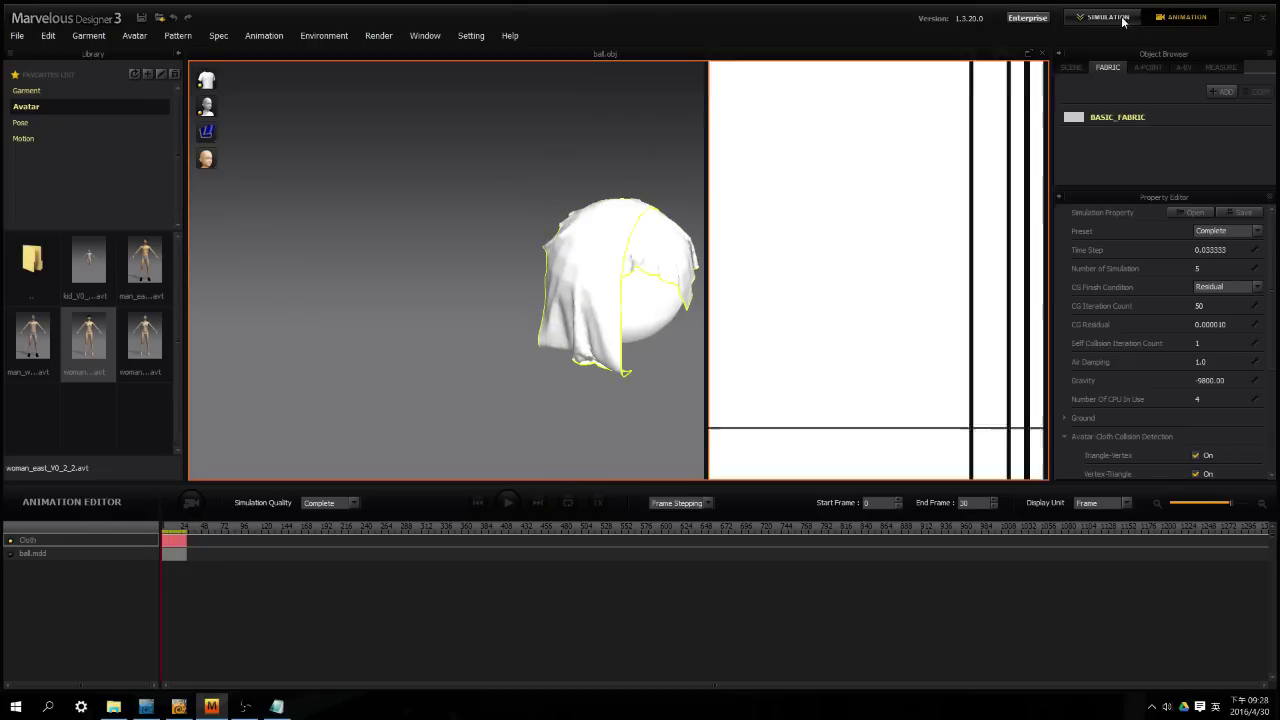
pyautogui.scroll(-2, 581, 370)
pyautogui.scroll(-5, 821, 388)
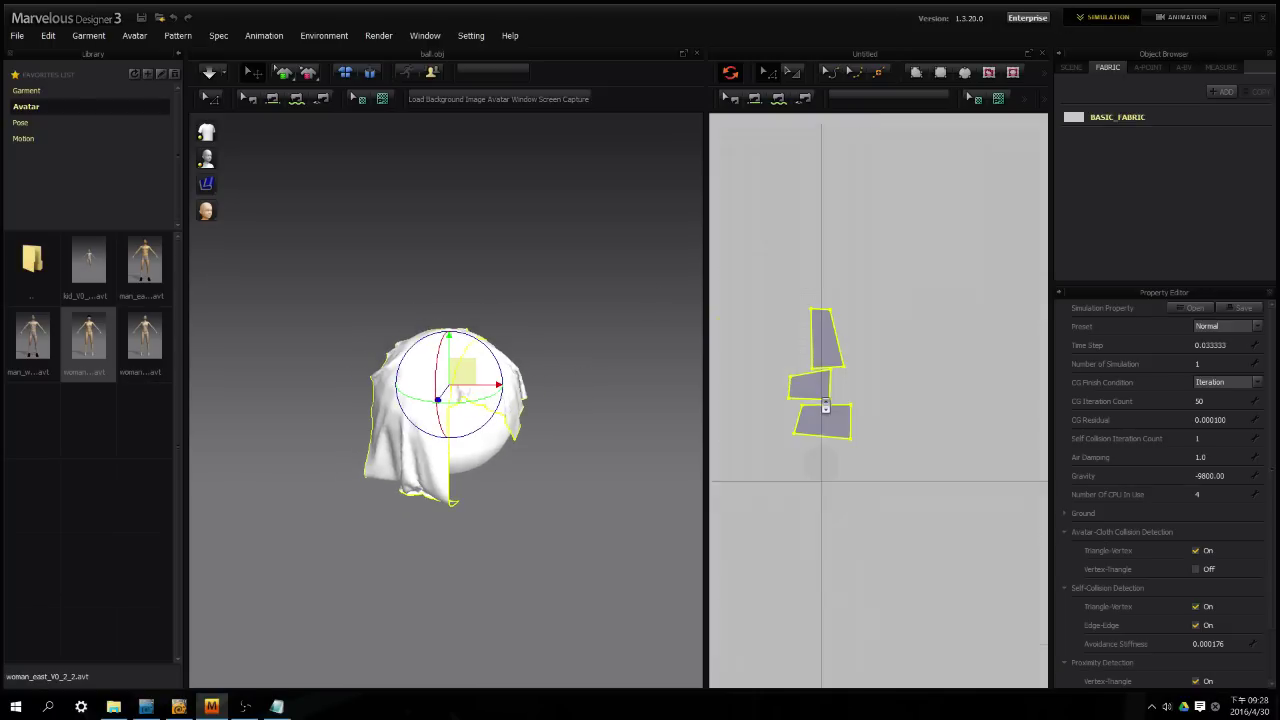
pyautogui.scroll(3, 821, 388)
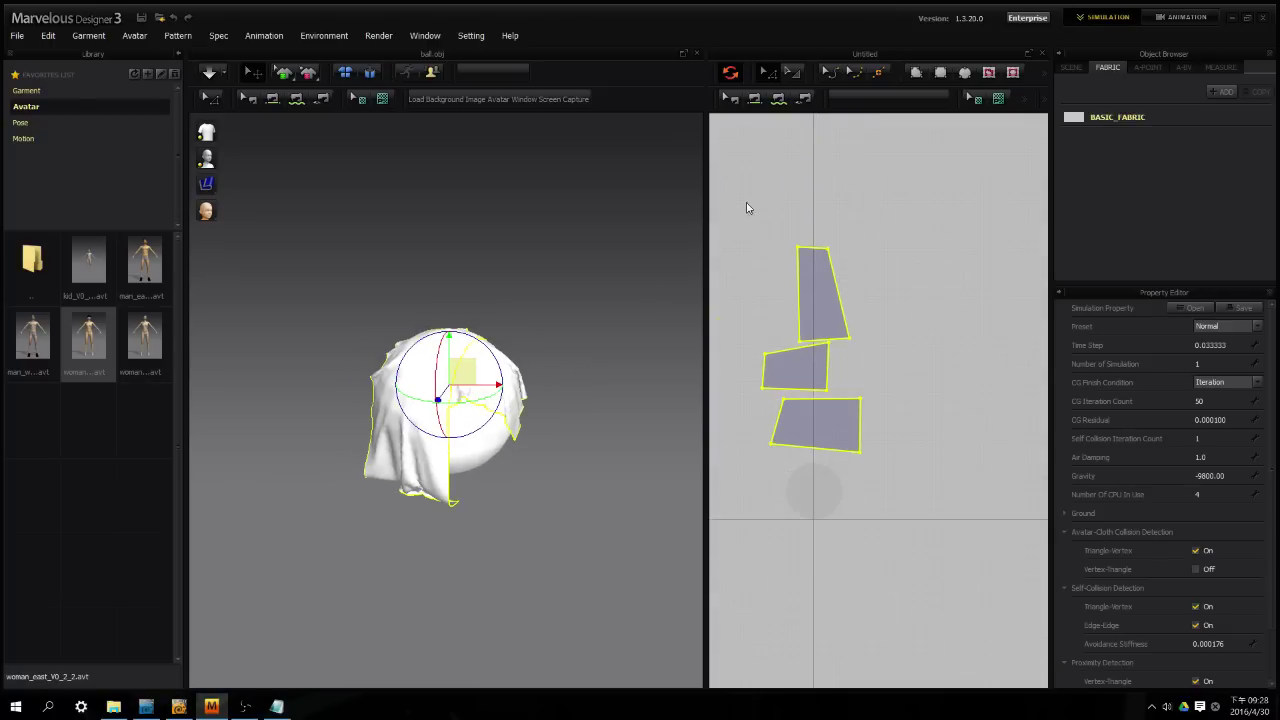
pyautogui.moveTo(731, 176); pyautogui.dragTo(933, 568)
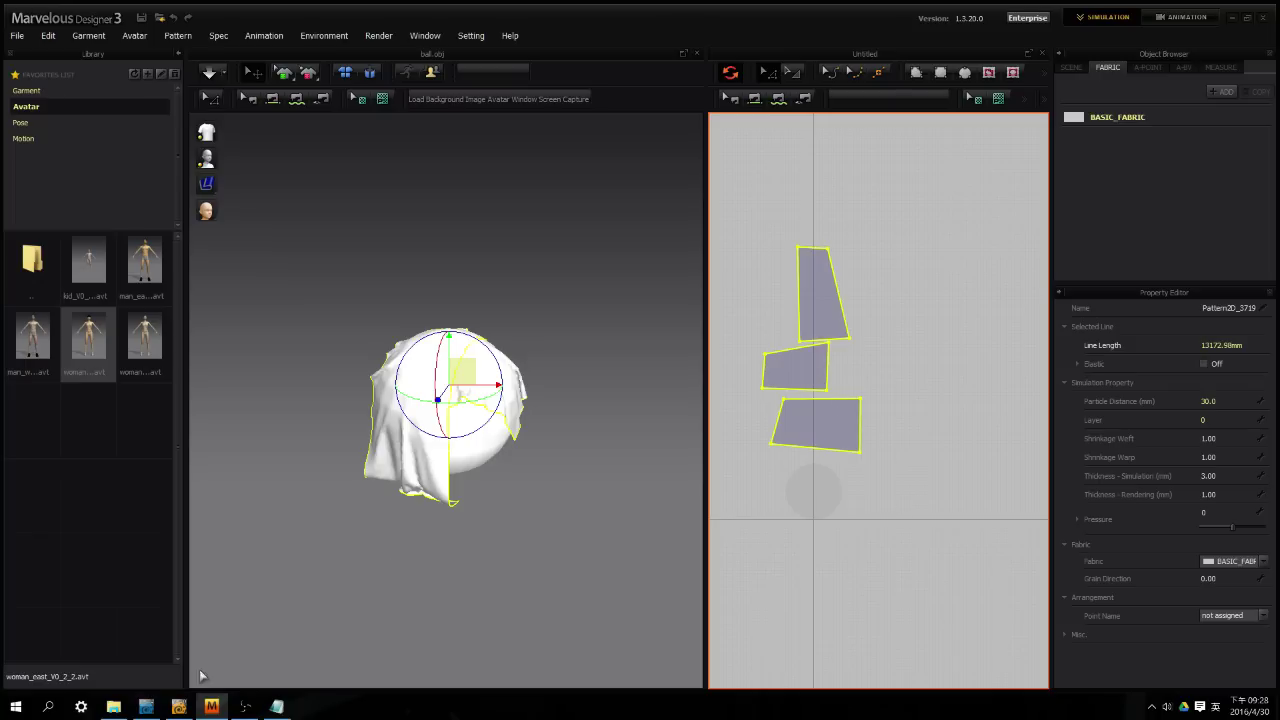
# Switch to LightWave Layout with the animated ball scene.
pyautogui.click(178, 707)
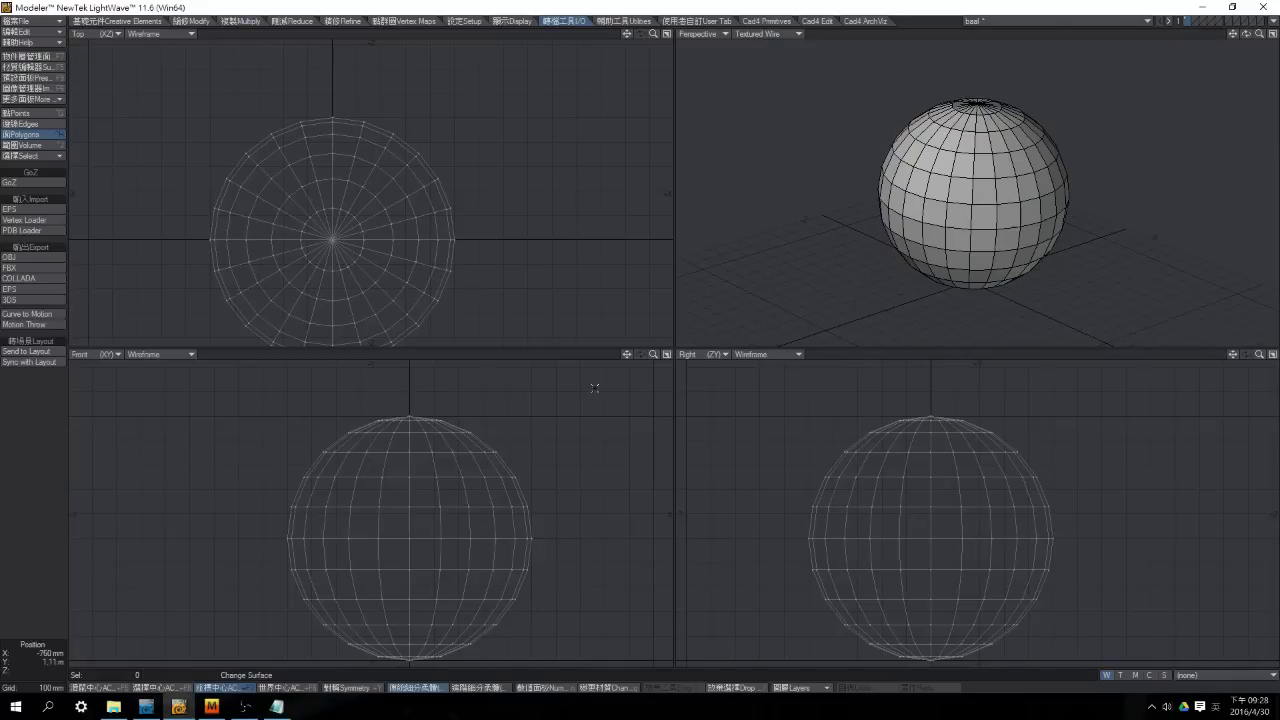
pyautogui.click(146, 707)
pyautogui.moveTo(686, 469); pyautogui.dragTo(673, 502)
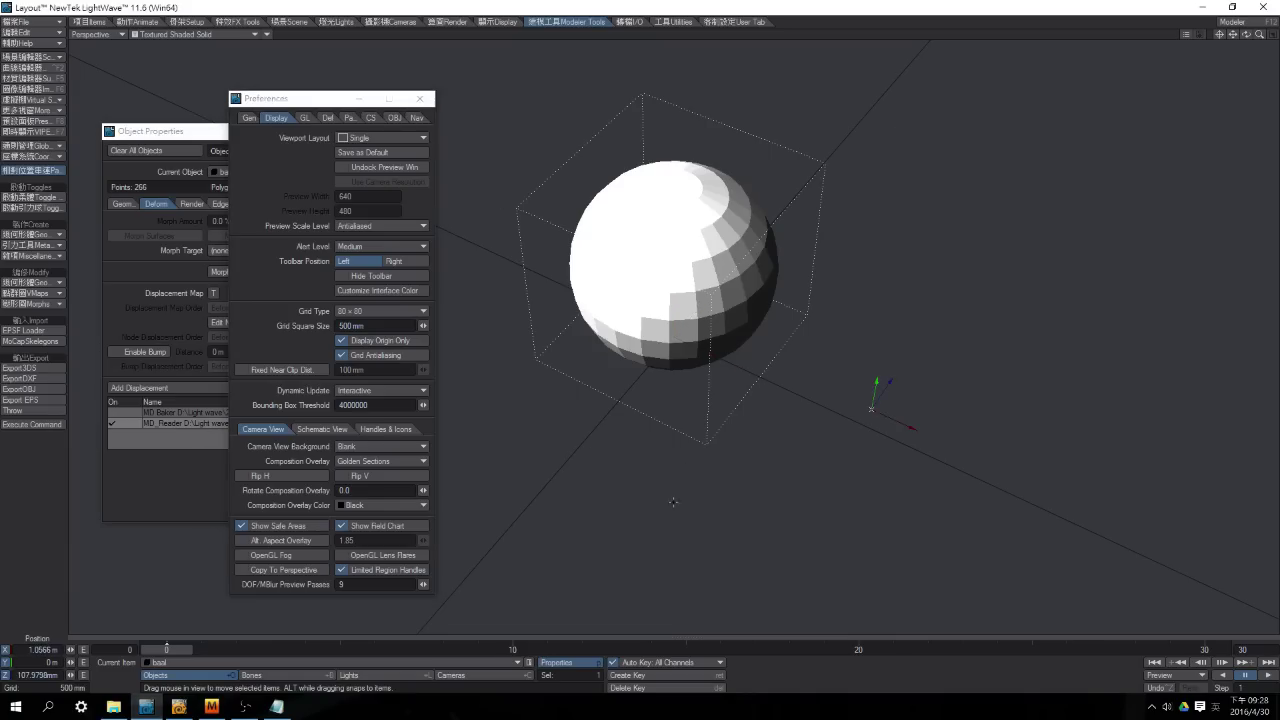
pyautogui.hotkey('ctrl', 'z')
pyautogui.moveTo(538, 359); pyautogui.dragTo(657, 377)
pyautogui.hotkey('ctrl', 'z')
pyautogui.moveTo(657, 446); pyautogui.dragTo(681, 328)
pyautogui.moveTo(880, 457); pyautogui.dragTo(1017, 531)
pyautogui.hotkey('ctrl', 'z')
pyautogui.moveTo(785, 462); pyautogui.dragTo(785, 442, button='right')
pyautogui.hotkey('ctrl', 'z')
pyautogui.keyDown('alt'); pyautogui.moveTo(785, 442); pyautogui.dragTo(800, 420); pyautogui.keyUp('alt')
# Close the Preferences window and load the clothes object into the scene, checking it against the ball at frame 30.
pyautogui.click(420, 98)
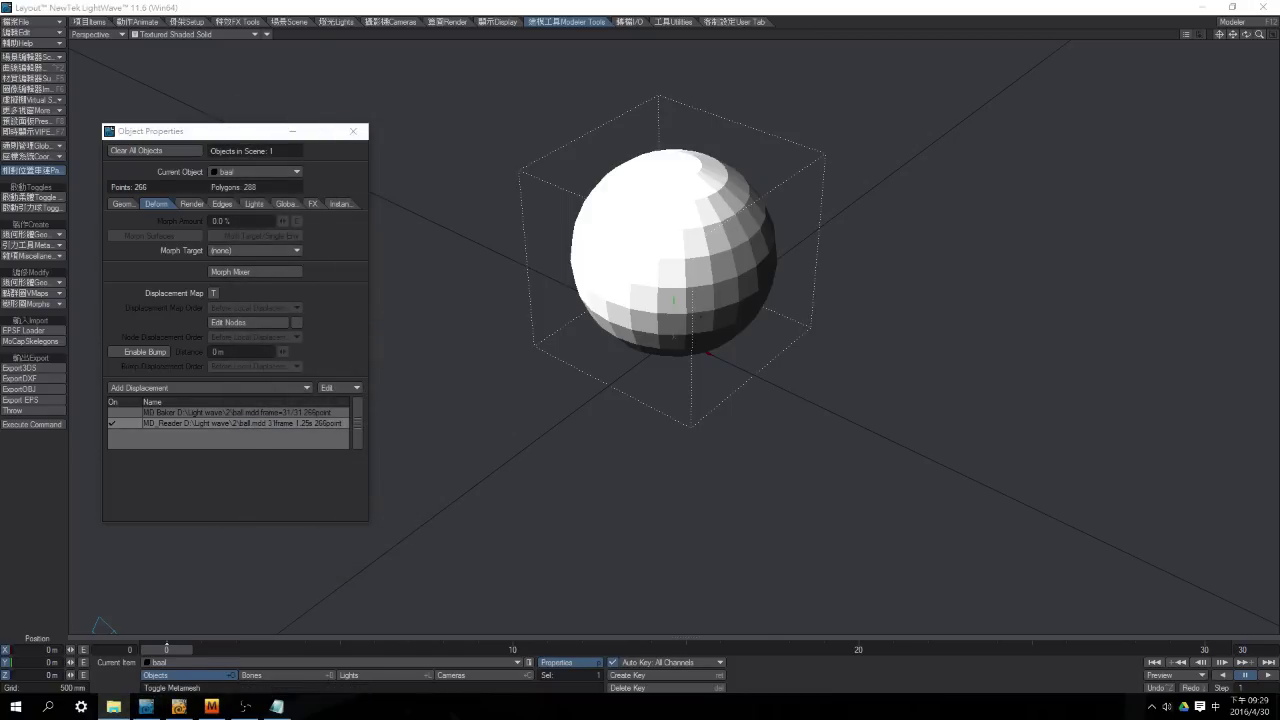
pyautogui.moveTo(646, 266); pyautogui.dragTo(1004, 338)
pyautogui.moveTo(174, 650); pyautogui.dragTo(997, 650)
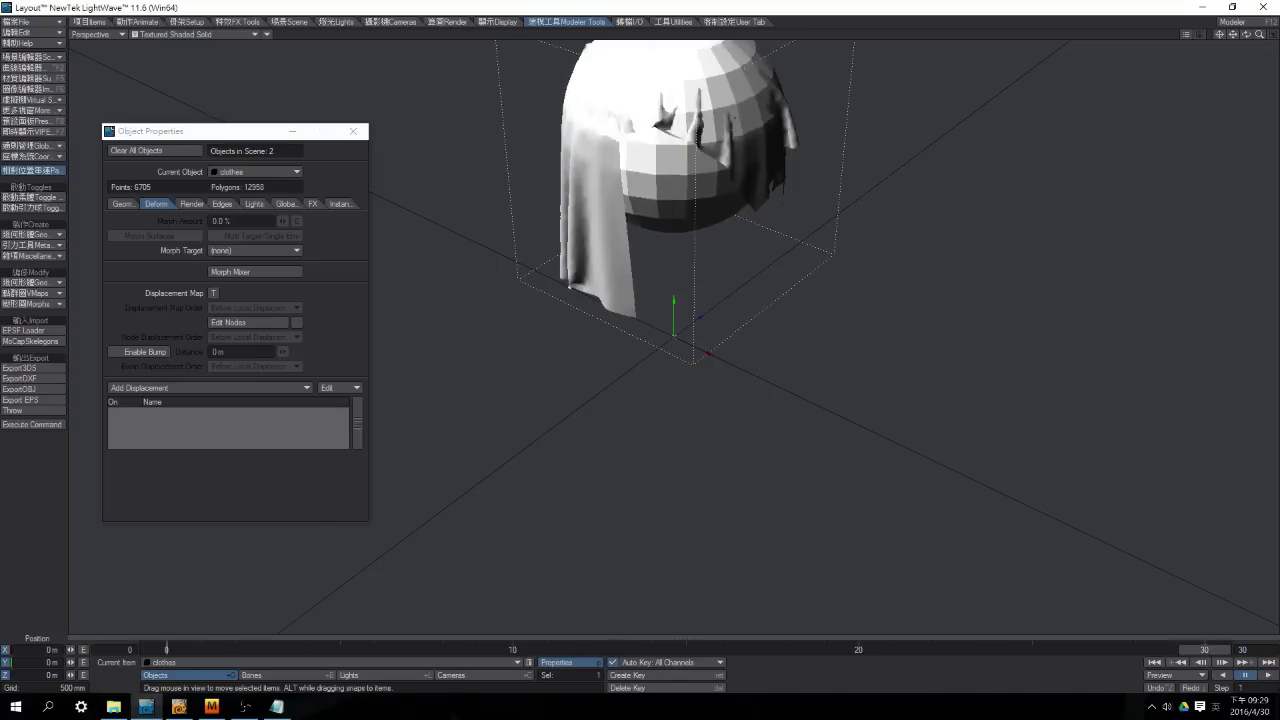
pyautogui.click(192, 385)
pyautogui.click(200, 379)
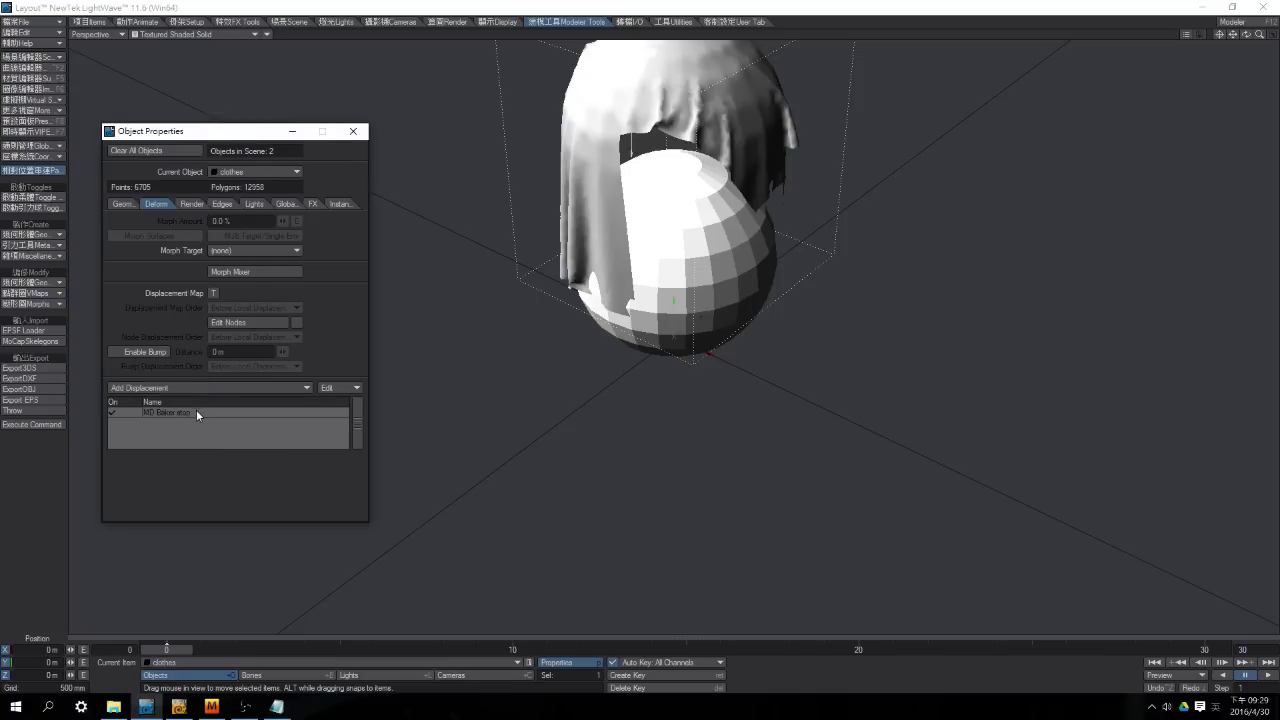
pyautogui.rightClick(196, 411)
pyautogui.click(194, 452)
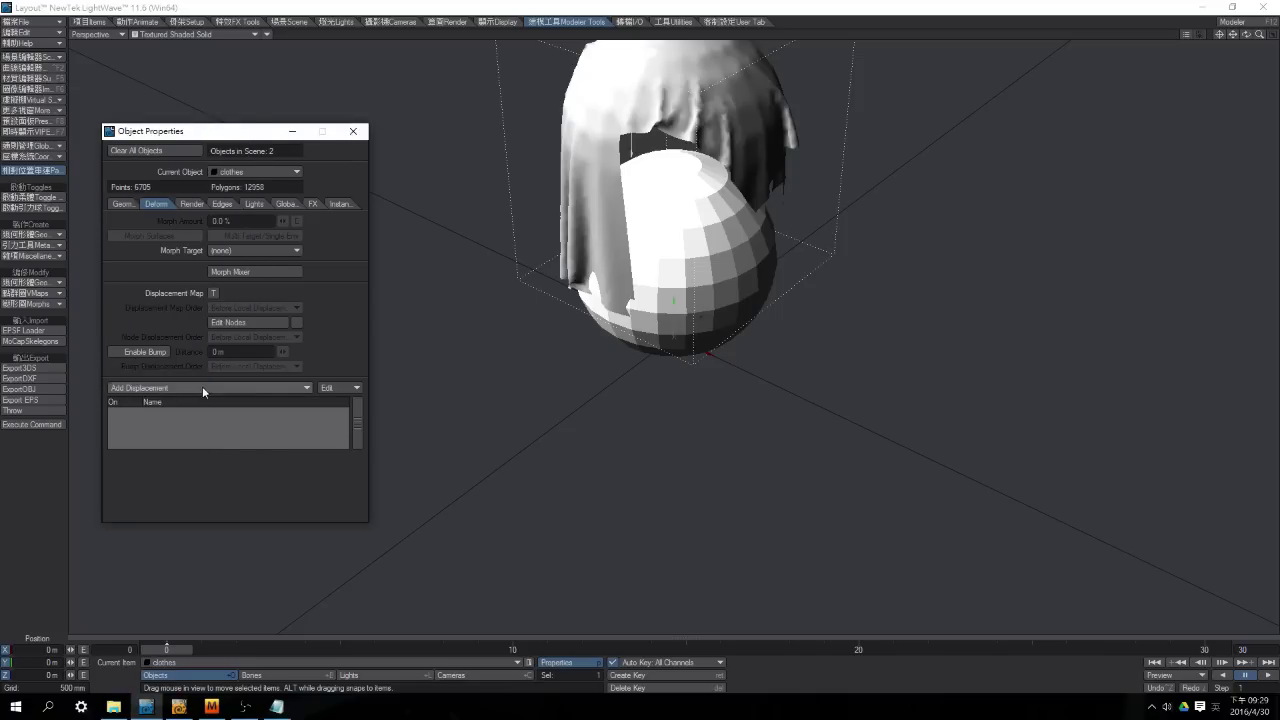
# Add an MD_Reader displacement to the clothes object and load clothes.mdd from folder 2 inside the Light wave folder.
pyautogui.click(202, 386)
pyautogui.click(205, 398)
pyautogui.doubleClick(205, 411)
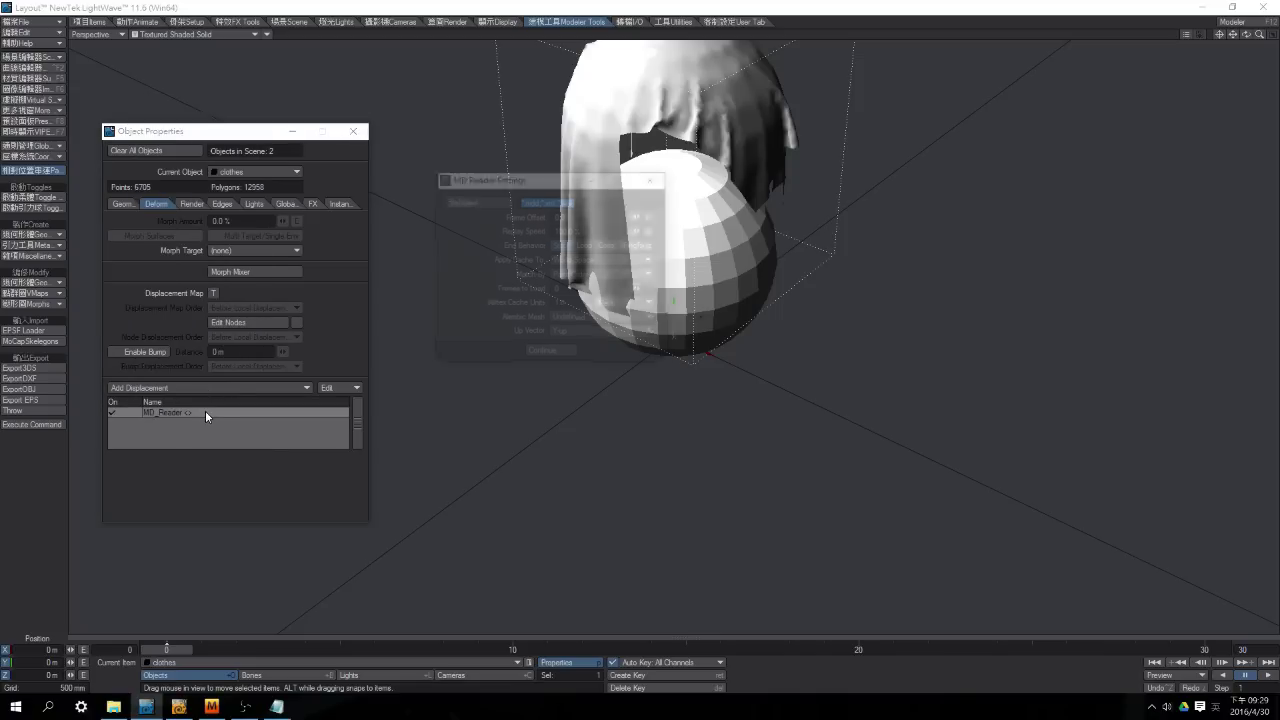
pyautogui.click(511, 205)
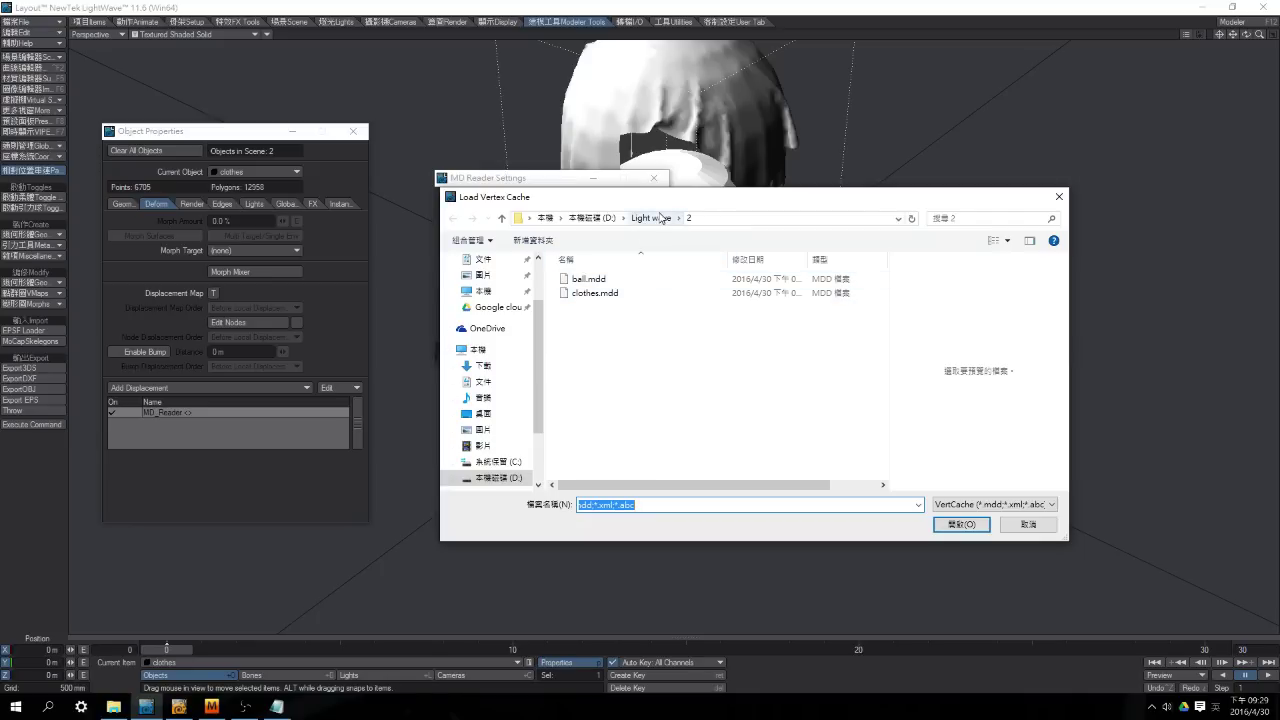
pyautogui.doubleClick(615, 292)
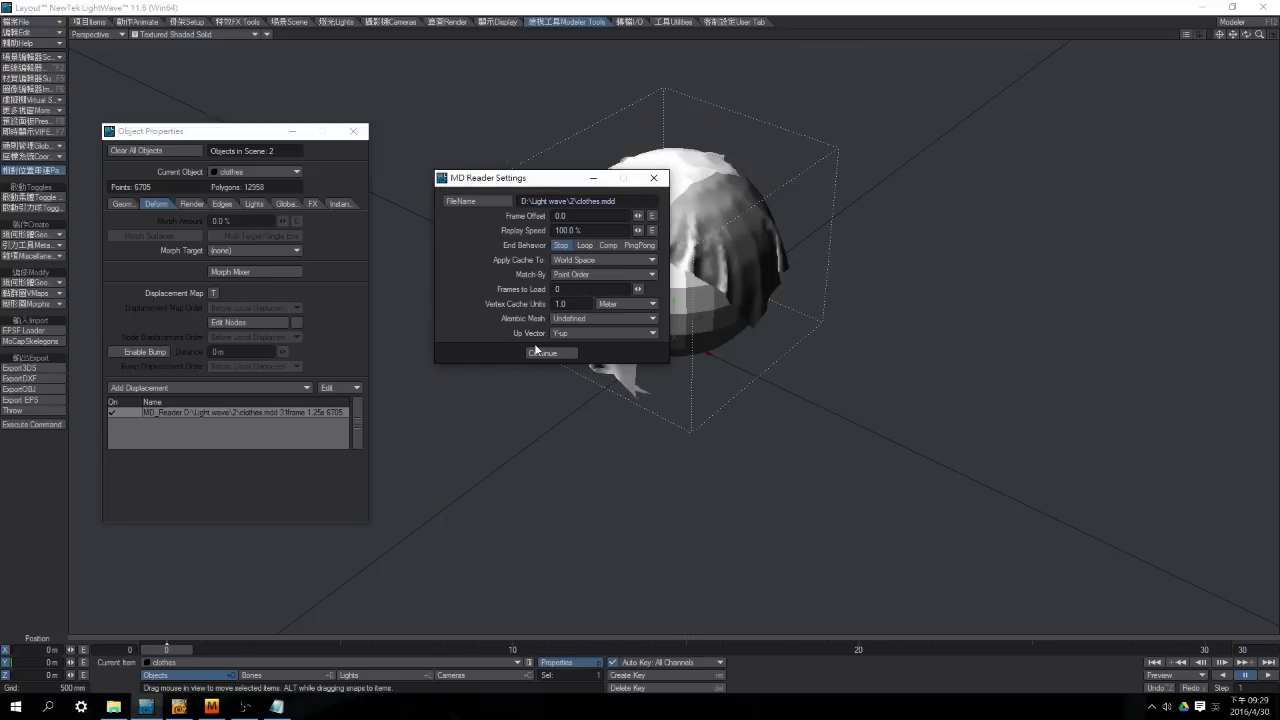
pyautogui.click(553, 356)
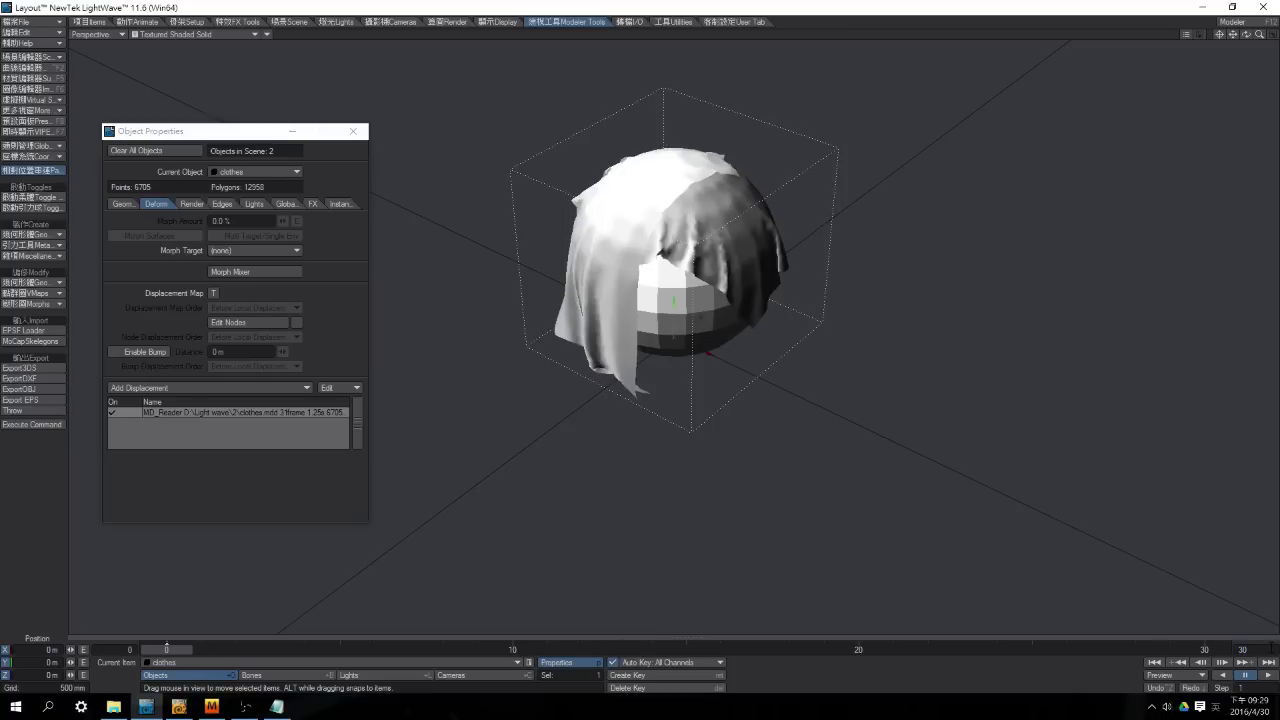
# Make a Perspective preview of frames 0 to 29, play it to check the cloth motion, and end the preview.
pyautogui.click(1176, 675)
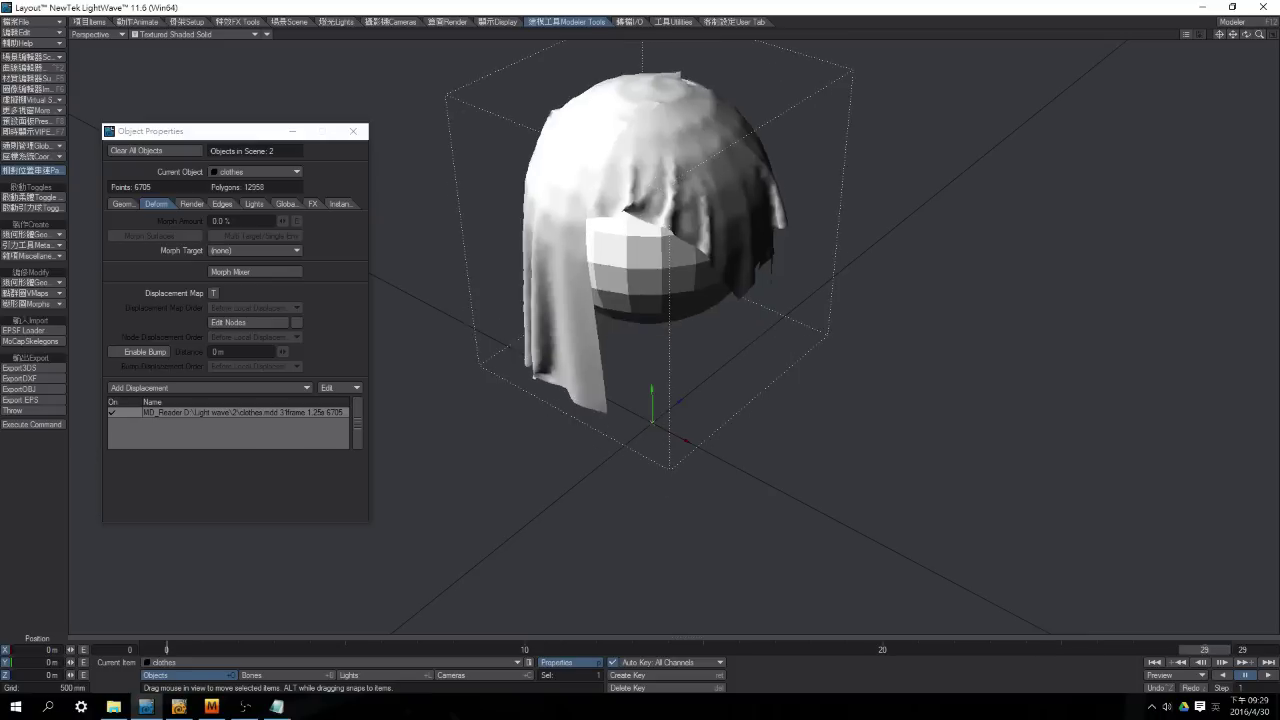
pyautogui.click(1172, 675)
pyautogui.click(1170, 624)
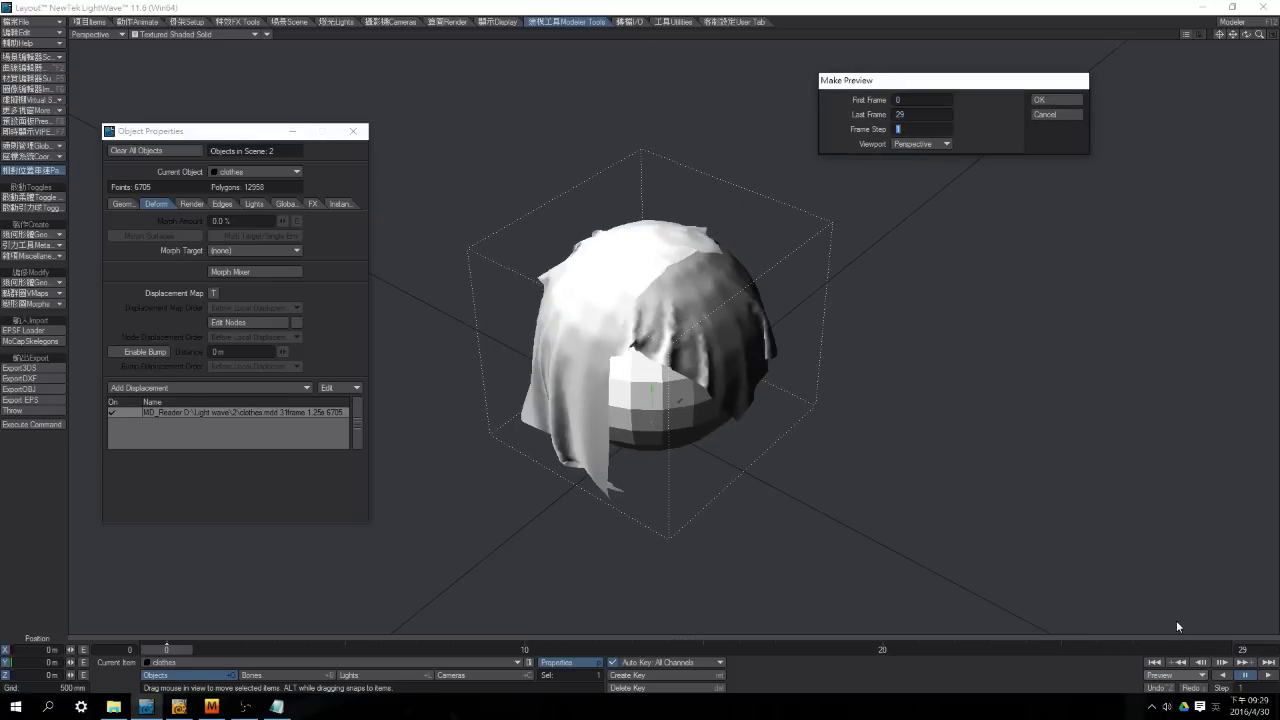
pyautogui.press('Return')
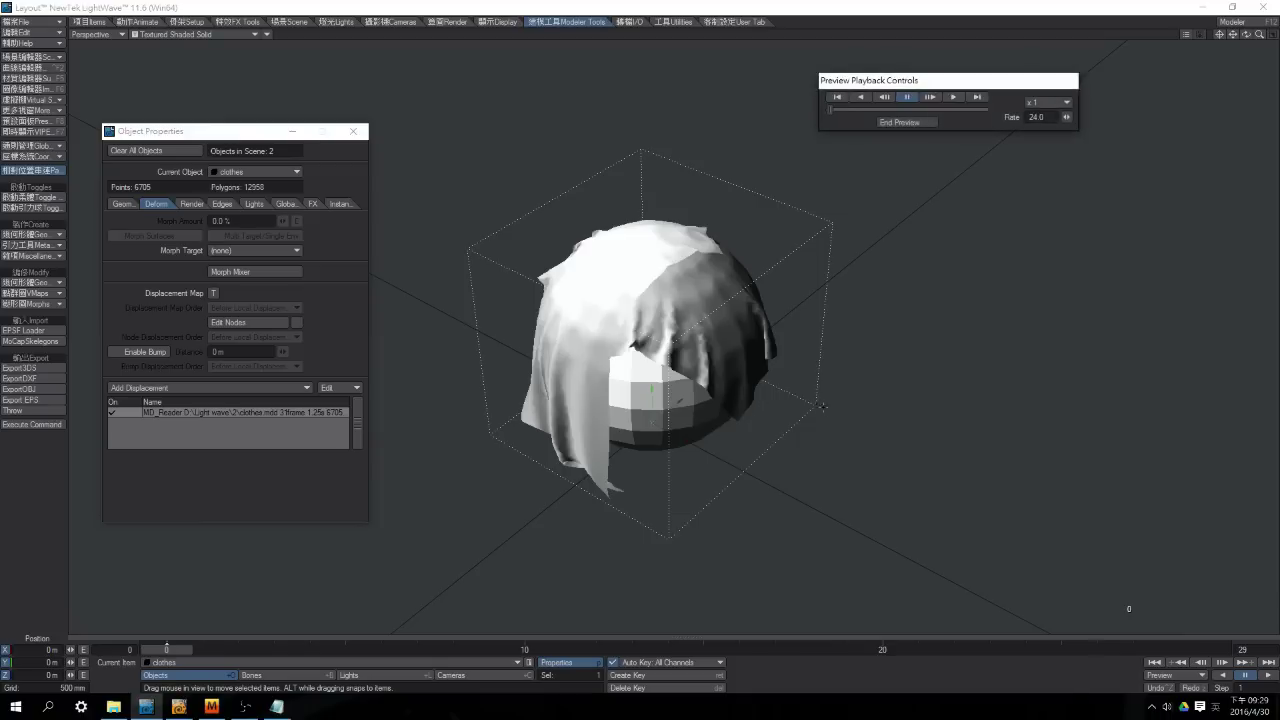
pyautogui.click(955, 98)
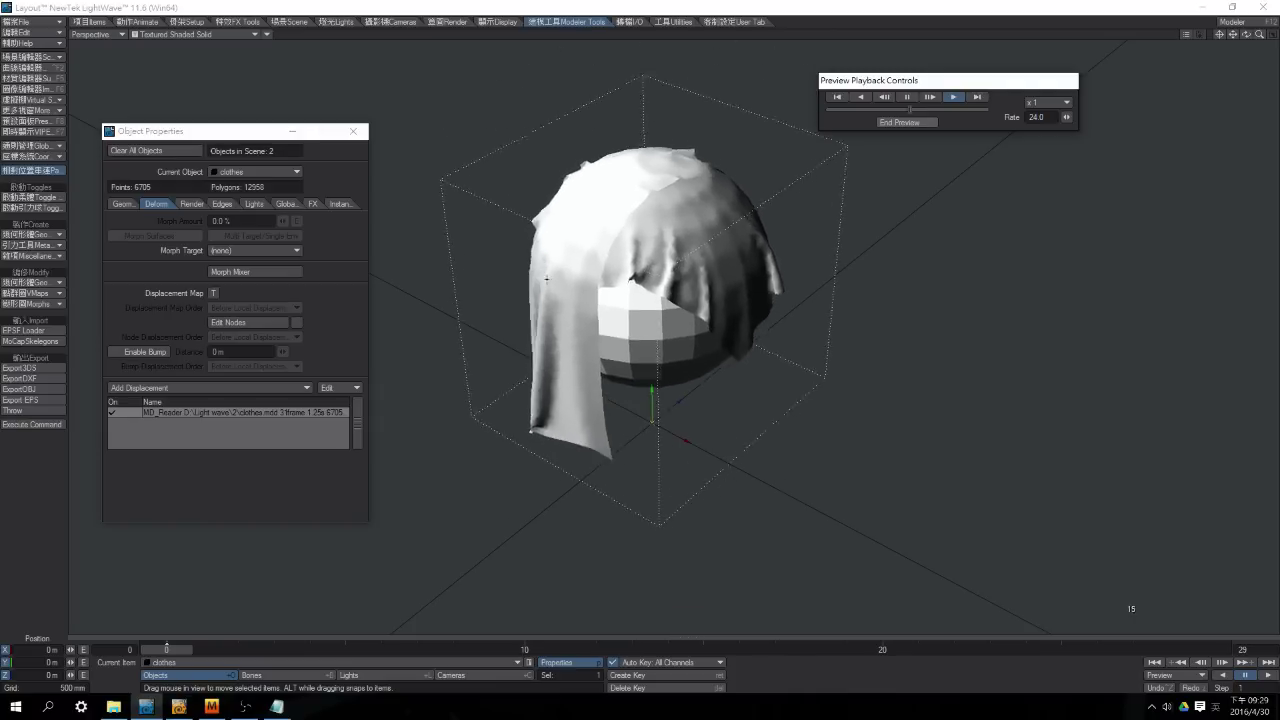
pyautogui.click(900, 122)
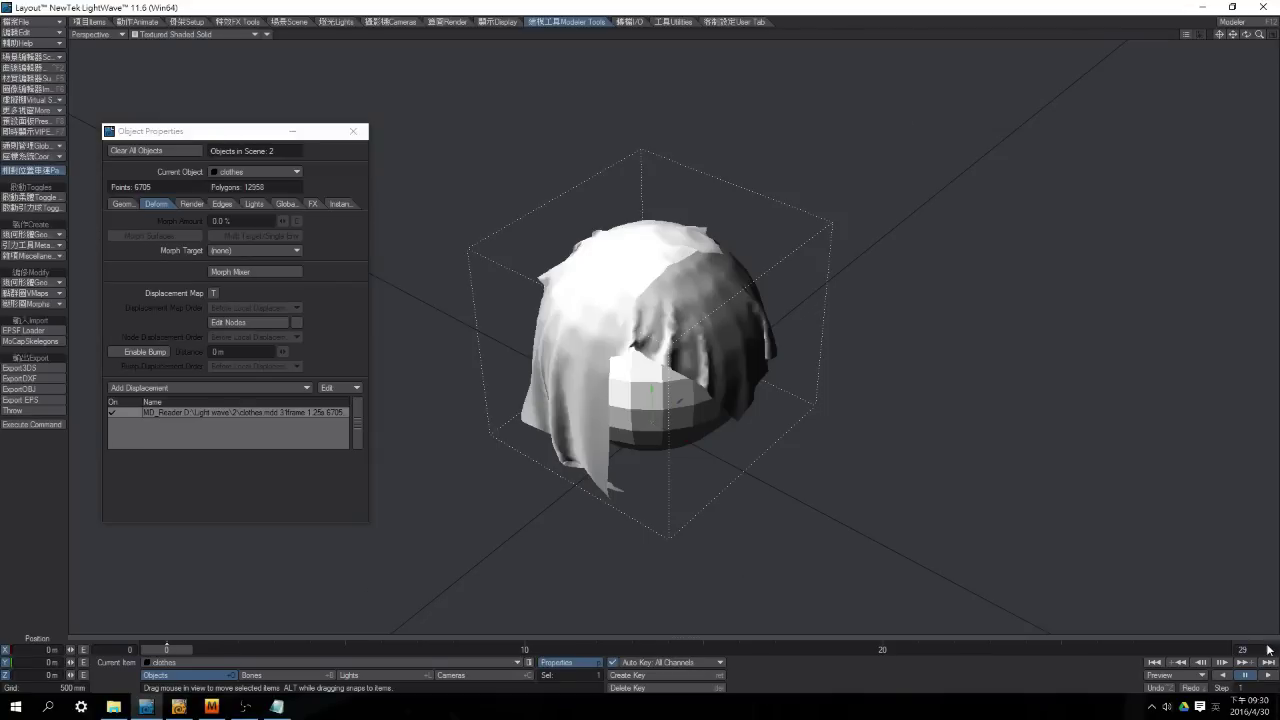
# Set the timeline's last frame to 30 and extend it to 35.
pyautogui.write('30')
pyautogui.press('Return')
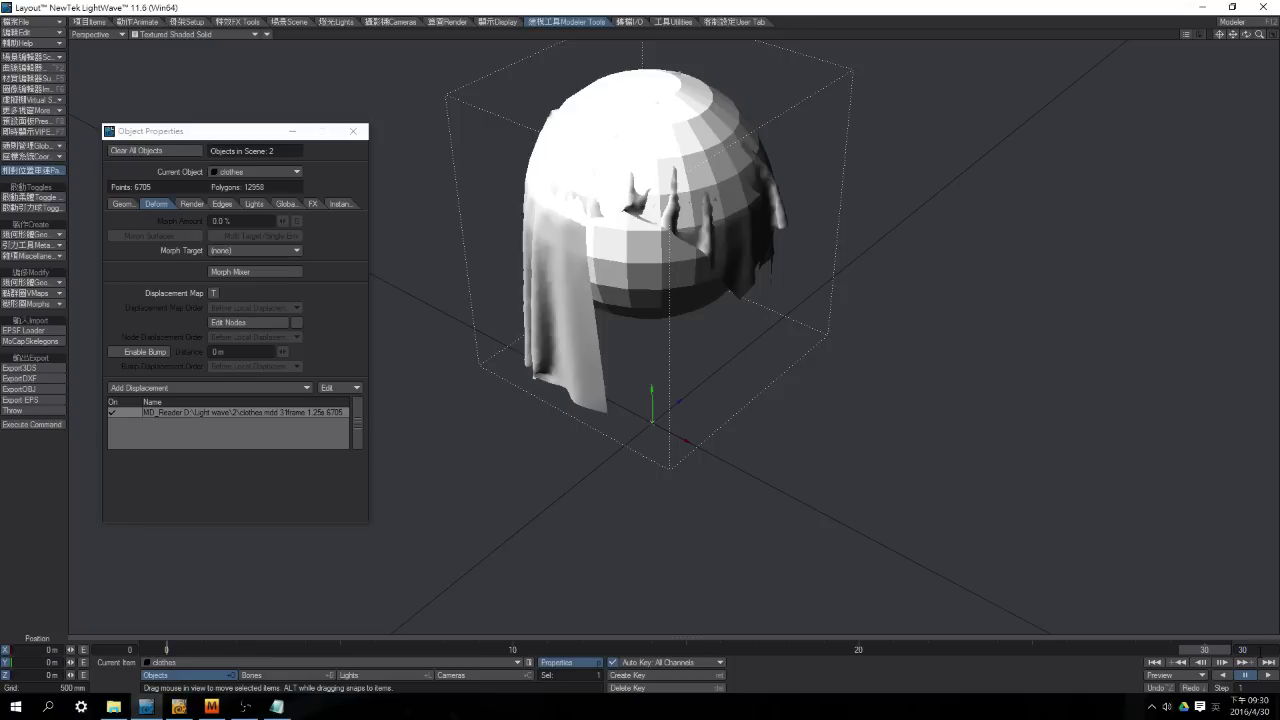
pyautogui.click(1252, 649)
pyautogui.write('35')
pyautogui.press('Return')
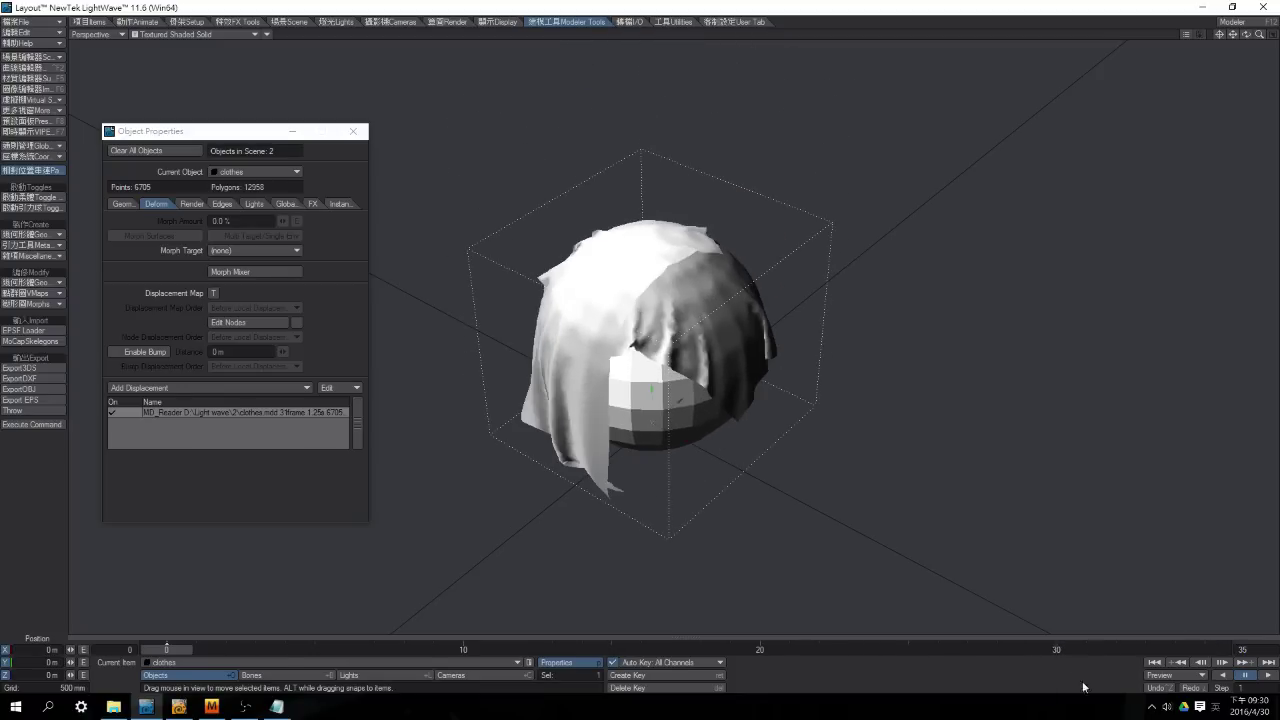
# Switch to Marvelous Designer's animation mode, enable the ball.mdd track, and examine the cloth around the last recorded frames.
pyautogui.click(212, 705)
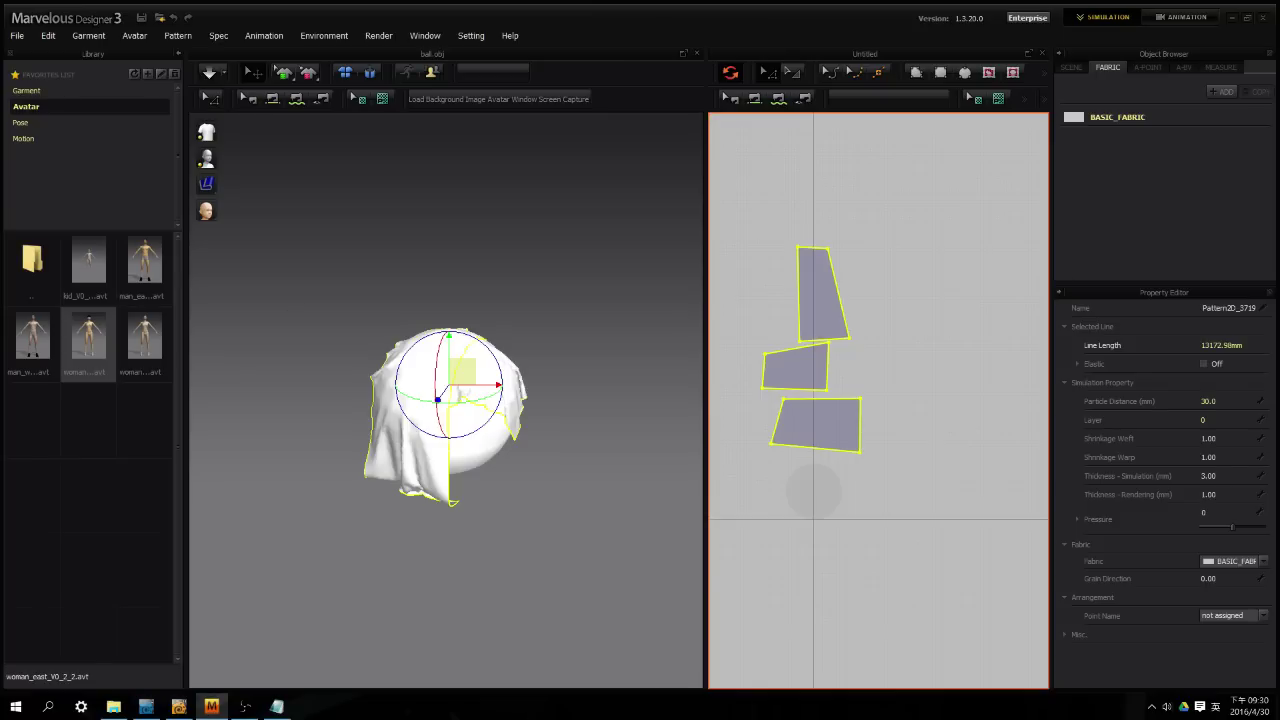
pyautogui.click(1201, 15)
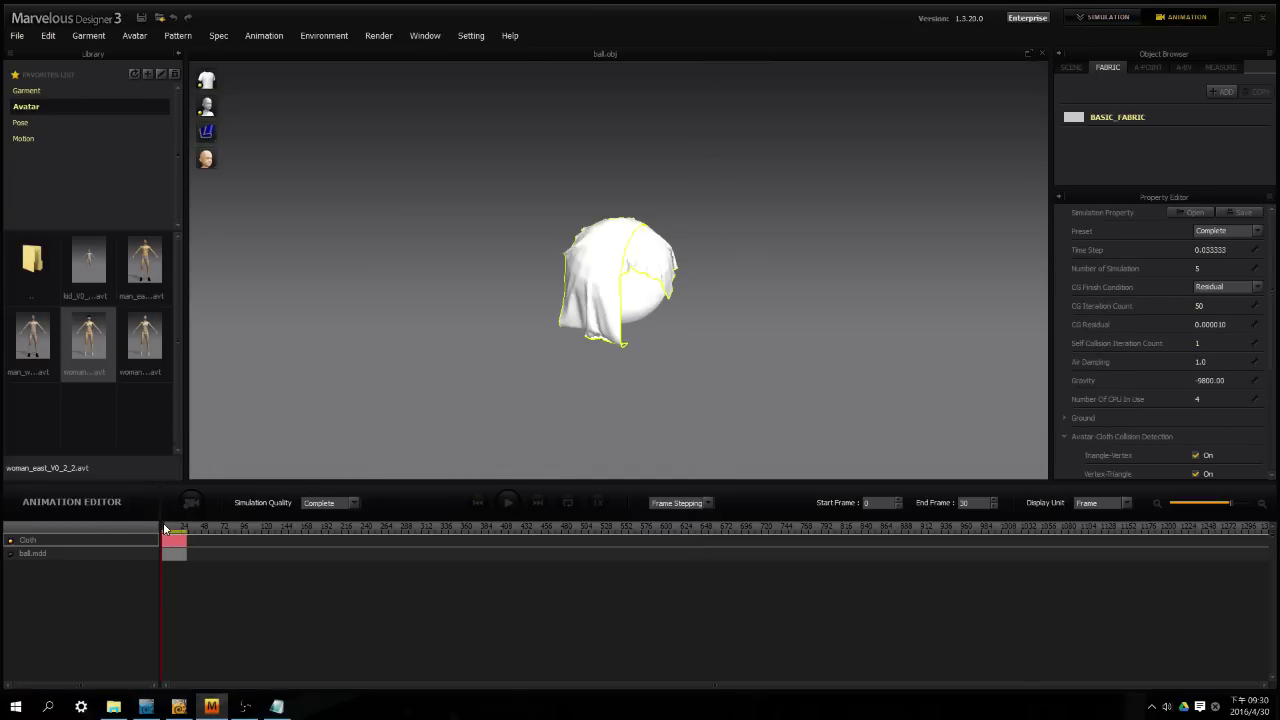
pyautogui.moveTo(163, 524)
pyautogui.mouseDown()
pyautogui.moveTo(206, 535)
pyautogui.moveTo(137, 545)
pyautogui.moveTo(213, 533)
pyautogui.moveTo(186, 530)
pyautogui.mouseUp()
pyautogui.click(21, 555)
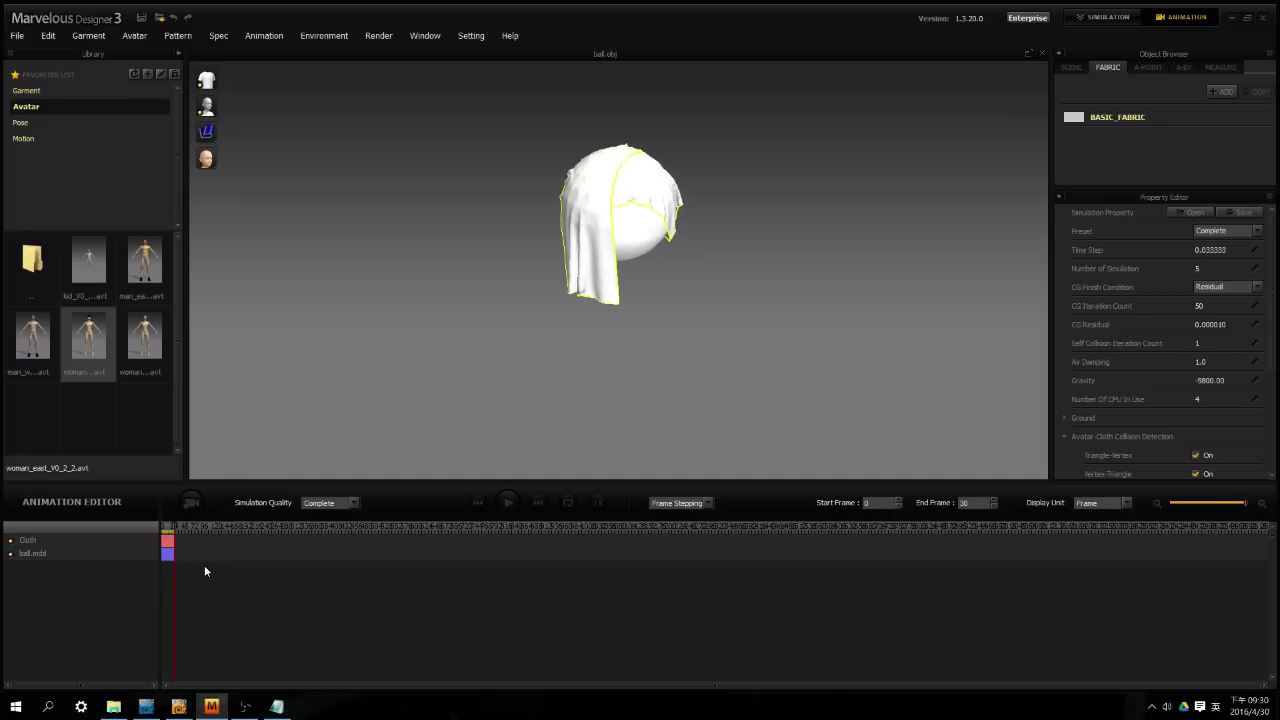
pyautogui.scroll(5, 195, 630)
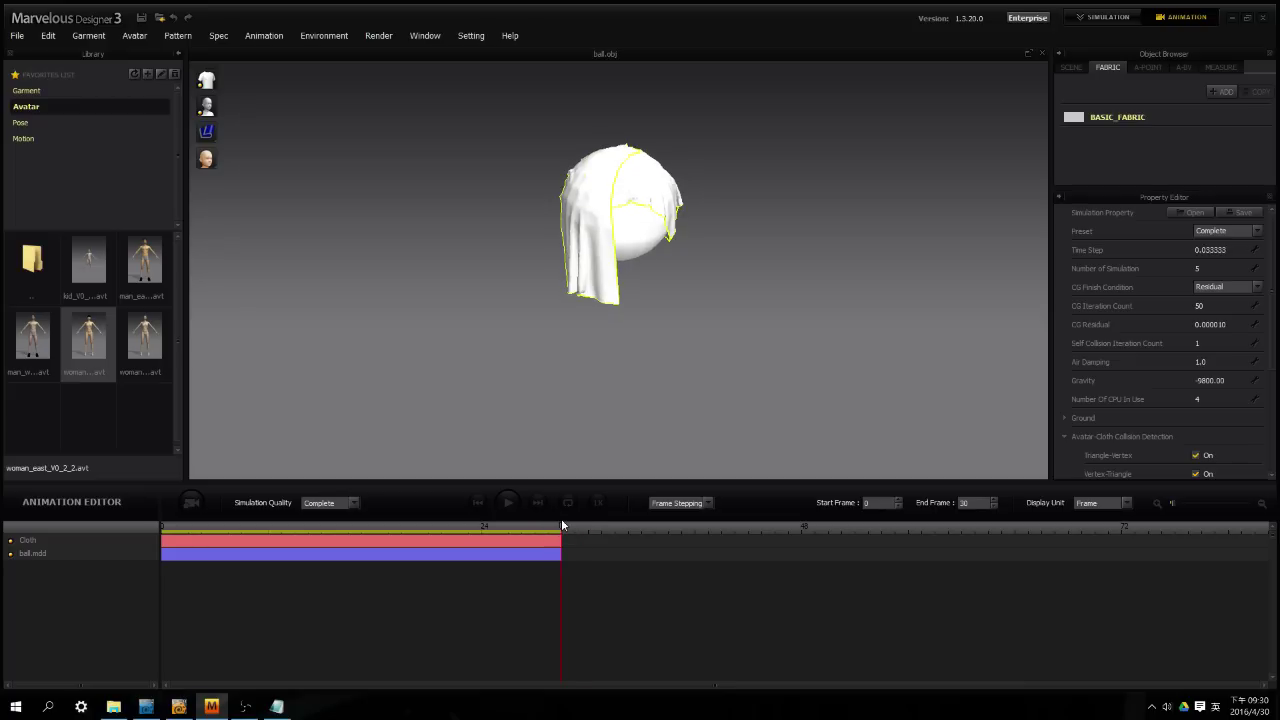
pyautogui.moveTo(562, 524)
pyautogui.mouseDown()
pyautogui.moveTo(550, 527)
pyautogui.moveTo(560, 532)
pyautogui.mouseUp()
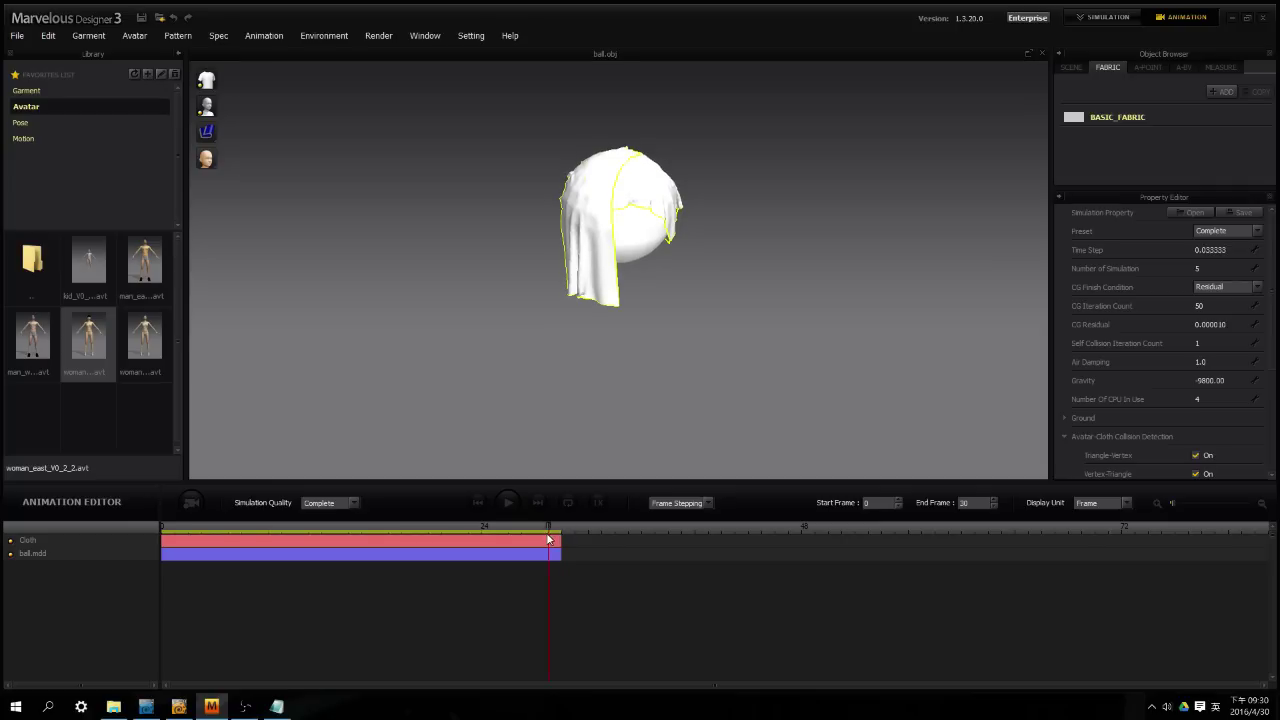
pyautogui.moveTo(557, 548); pyautogui.dragTo(549, 546)
# Switch to LightWave Layout, make clothes the current object, and open it in Modeler.
pyautogui.click(147, 707)
pyautogui.click(716, 242)
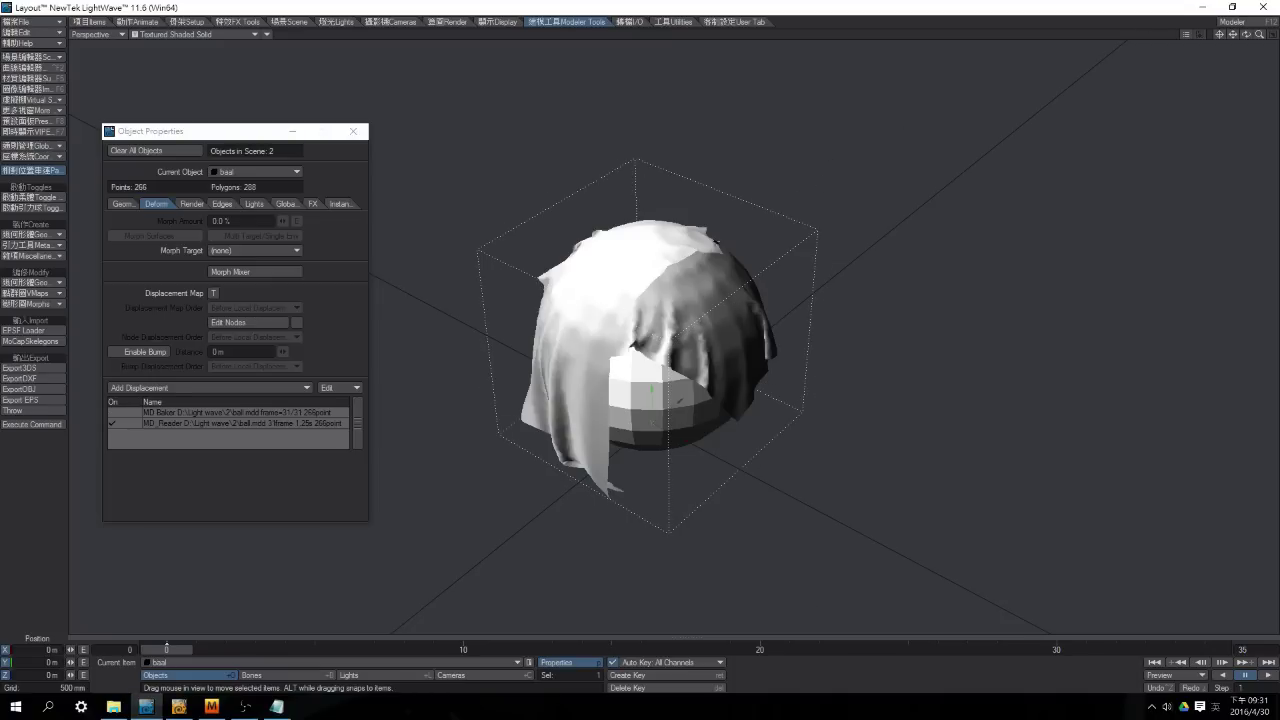
pyautogui.click(248, 172)
pyautogui.click(248, 181)
pyautogui.click(1232, 21)
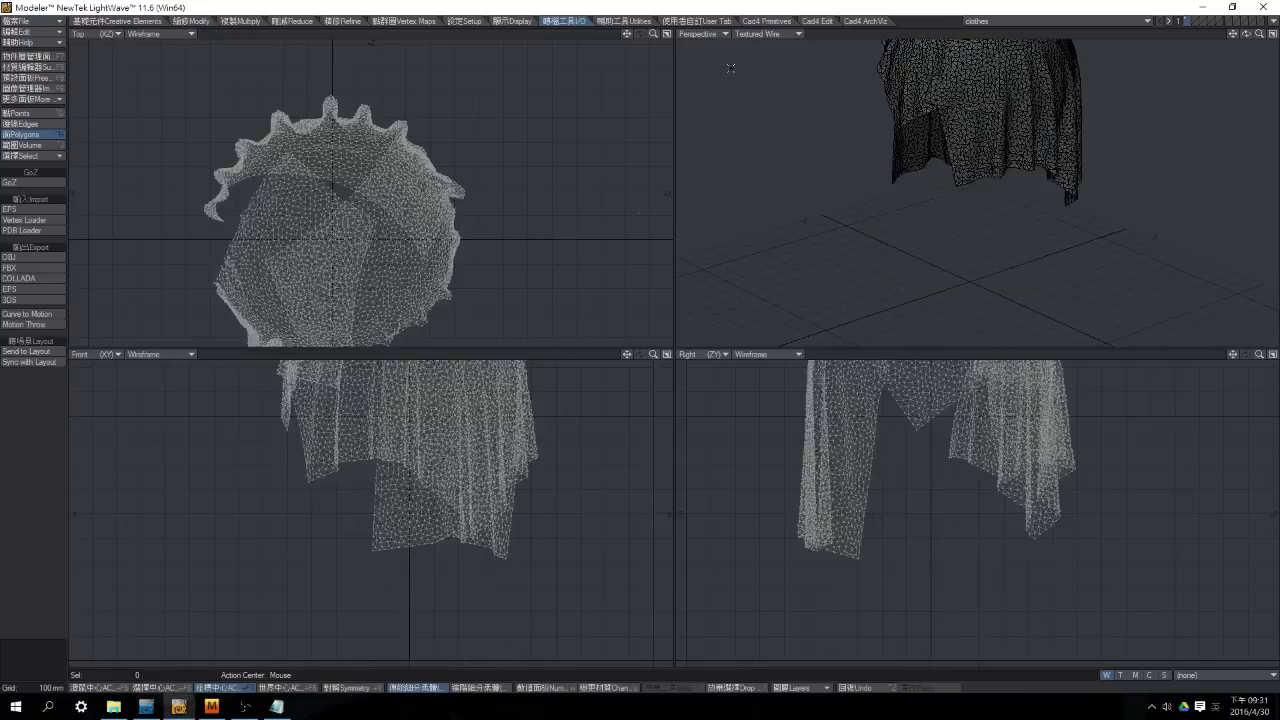
# Fit the clothes mesh in the views and check its polygon statistics.
pyautogui.keyDown('alt'); pyautogui.moveTo(916, 316); pyautogui.dragTo(1174, 75); pyautogui.keyUp('alt')
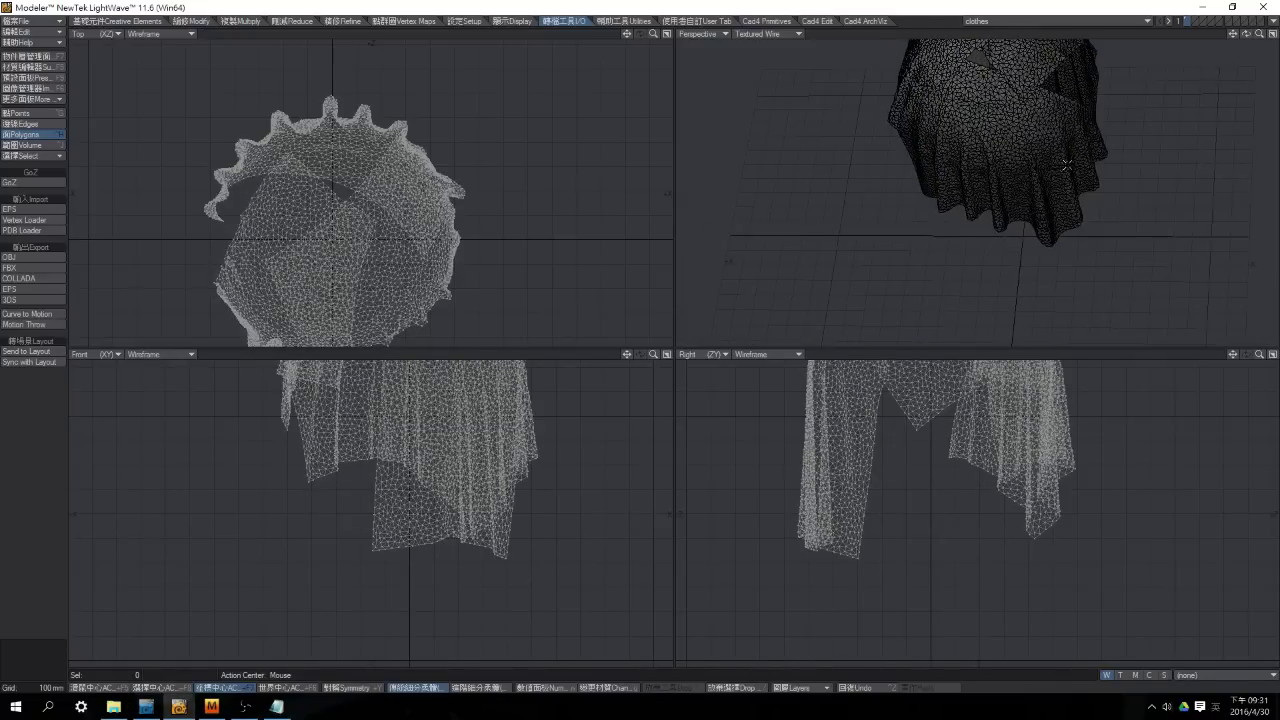
pyautogui.press('a')
pyautogui.press('w')
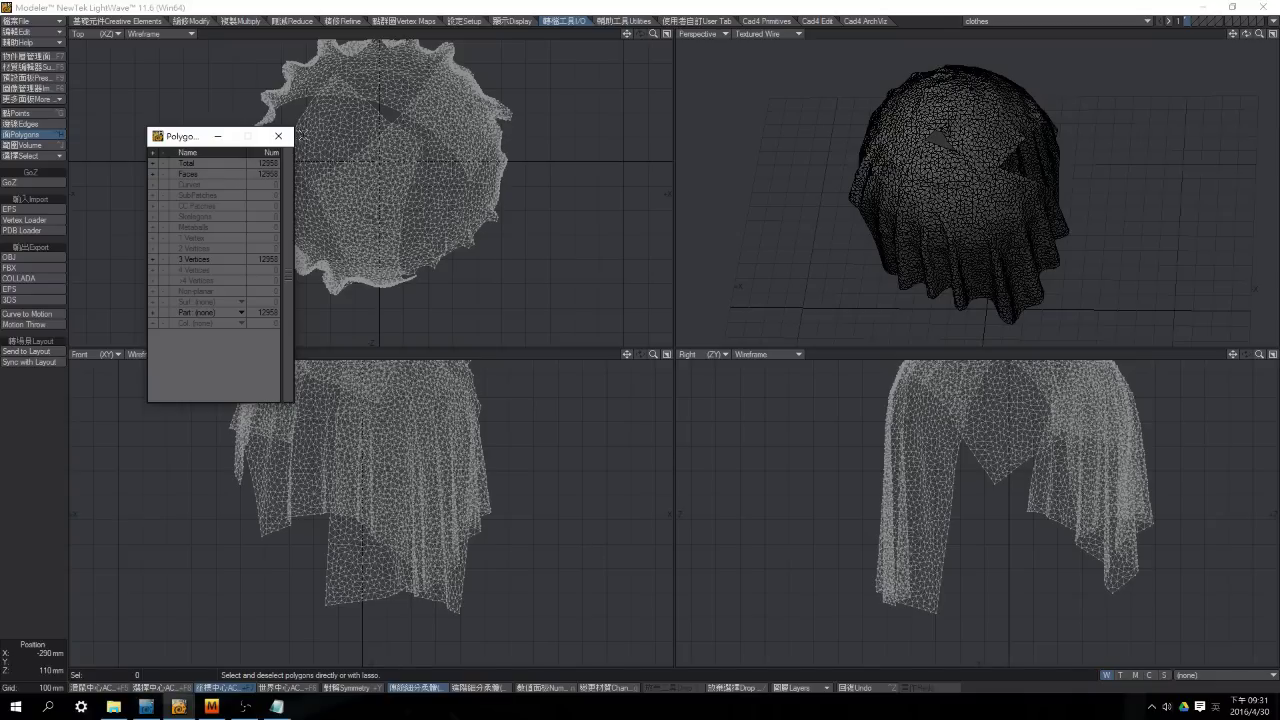
pyautogui.click(279, 137)
# Change the Front view to UV Texture and display the clothes_uv texture map.
pyautogui.click(106, 354)
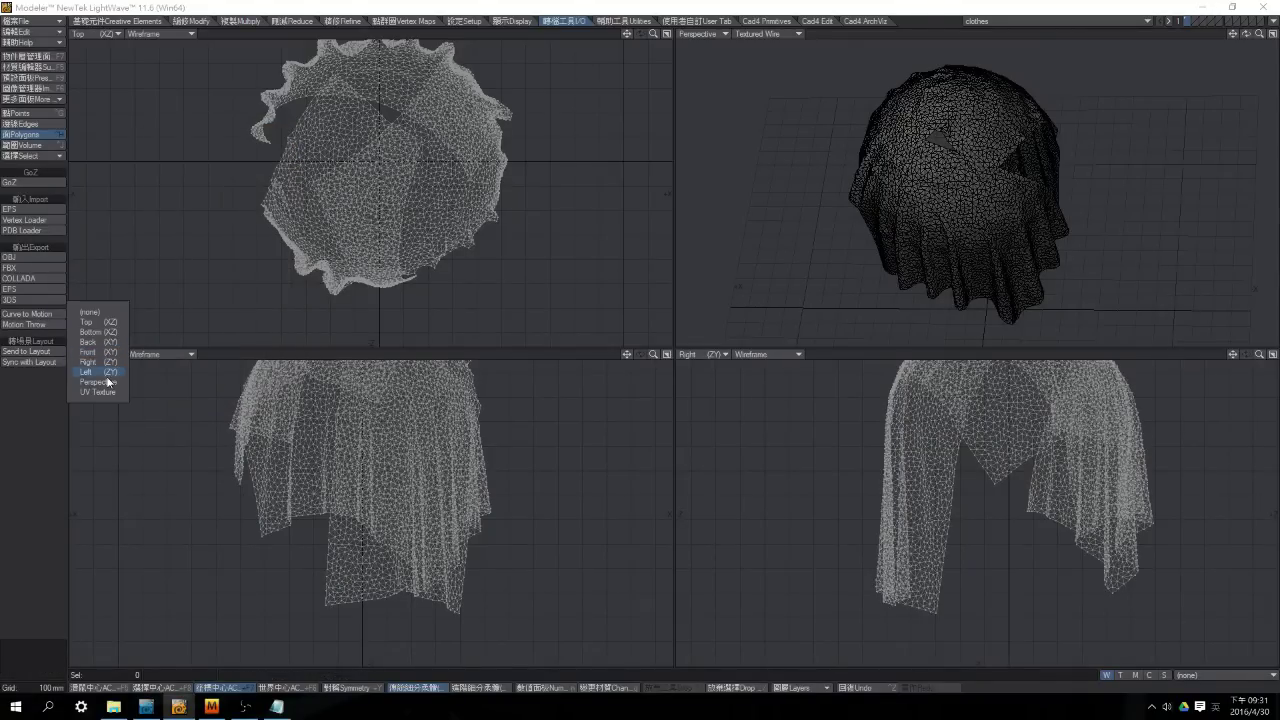
pyautogui.click(100, 391)
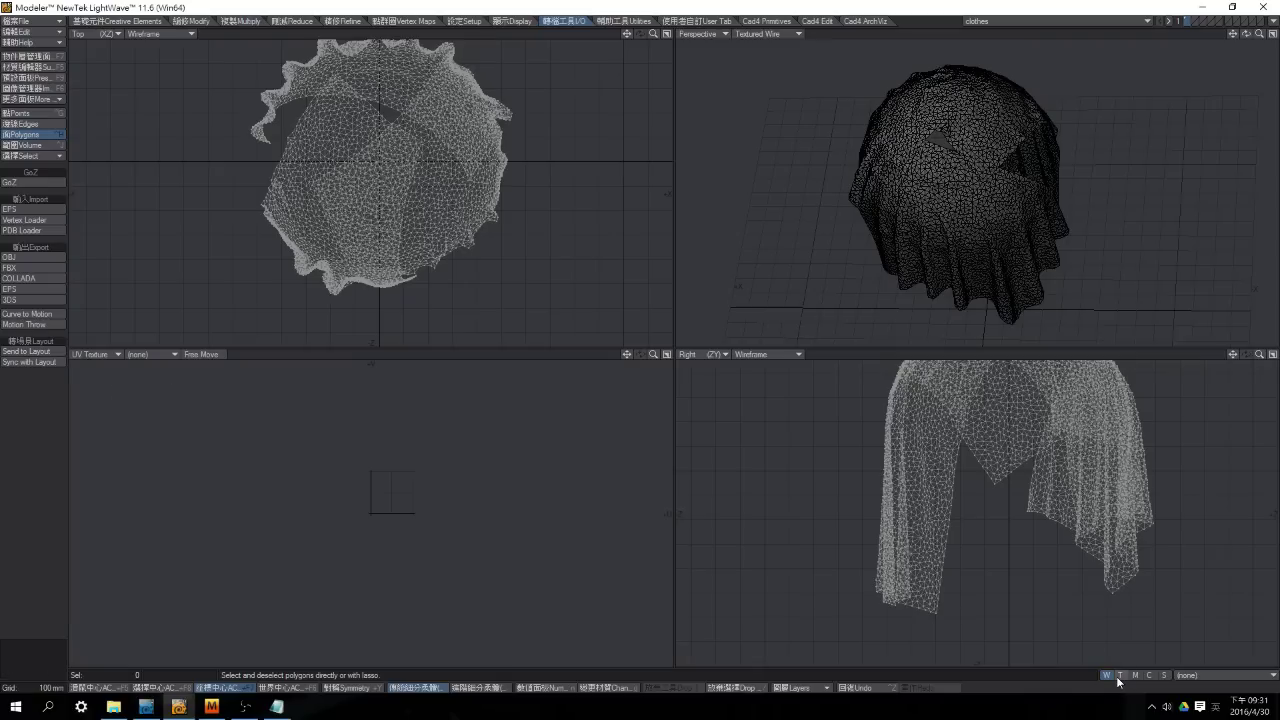
pyautogui.click(1215, 675)
pyautogui.click(1222, 666)
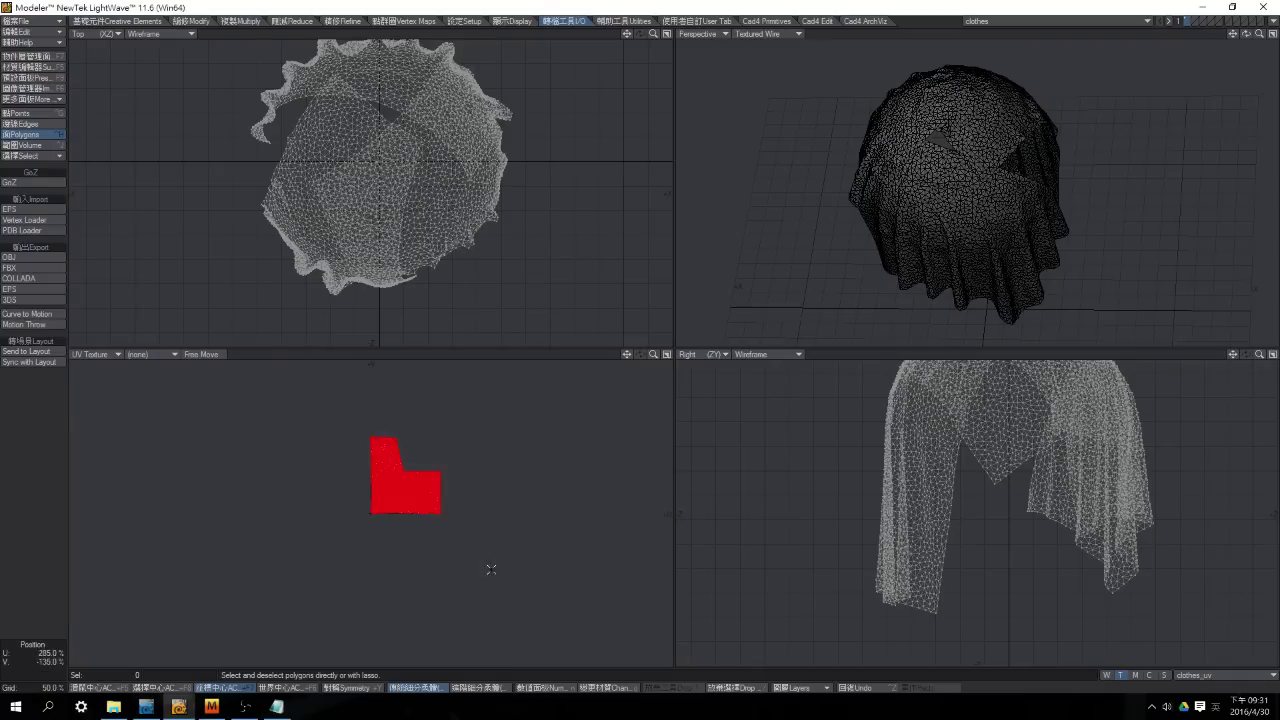
# Maximize the UV Texture view and move the whole tall tapered UV piece left, clear of the overlapping pieces.
pyautogui.keyDown('ctrl'); pyautogui.keyDown('alt'); pyautogui.moveTo(433, 438); pyautogui.dragTo(518, 452); pyautogui.keyUp('alt'); pyautogui.keyUp('ctrl')
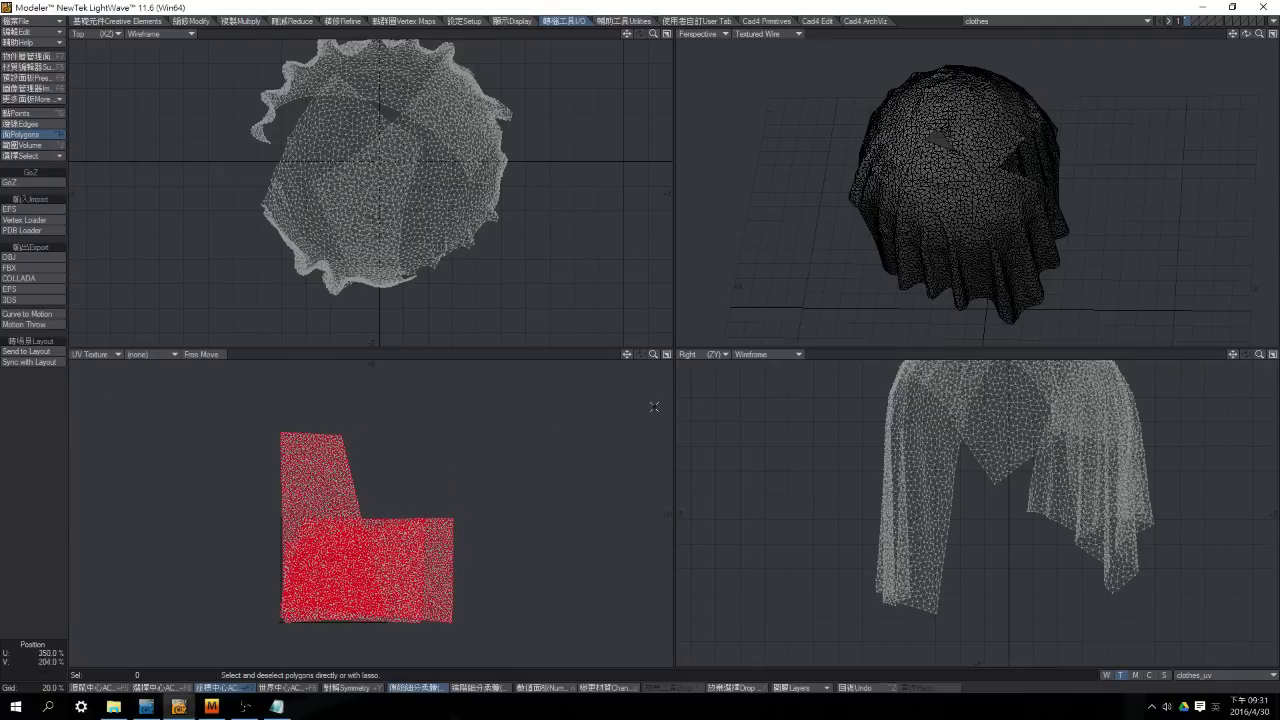
pyautogui.click(667, 355)
pyautogui.keyDown('ctrl'); pyautogui.keyDown('alt'); pyautogui.moveTo(648, 322); pyautogui.dragTo(651, 244); pyautogui.keyUp('alt'); pyautogui.keyUp('ctrl')
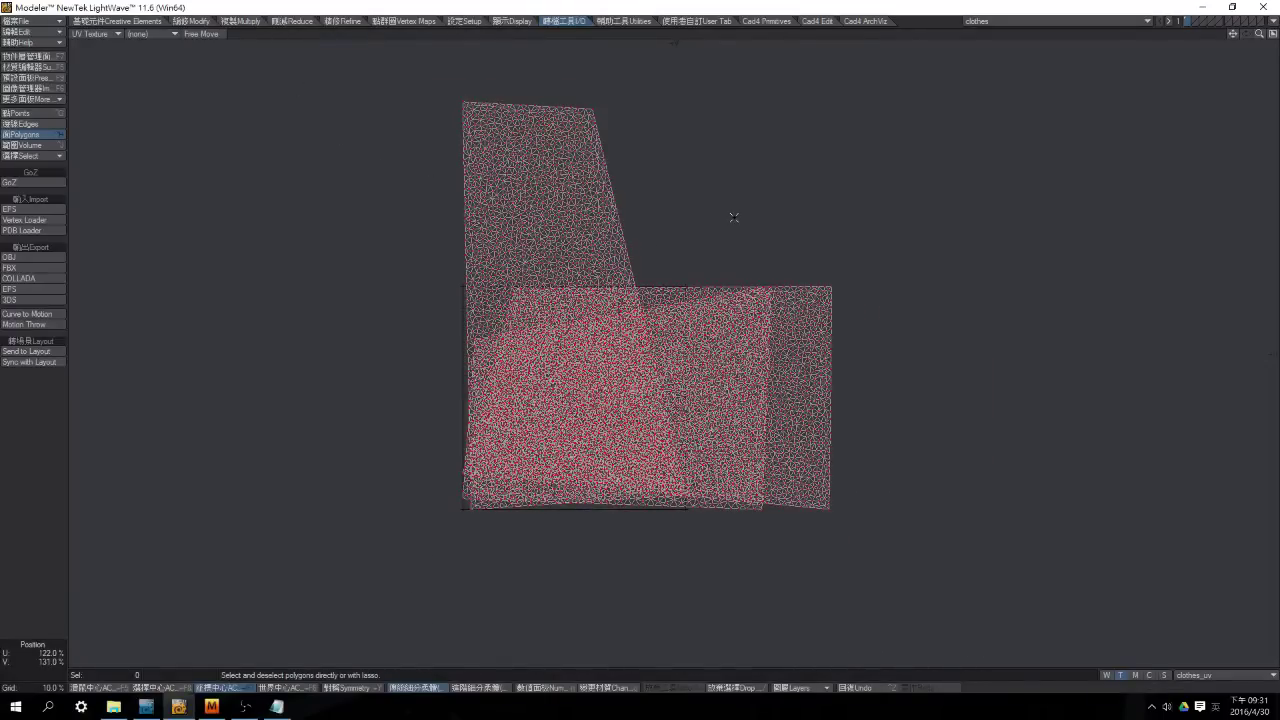
pyautogui.moveTo(734, 217); pyautogui.dragTo(879, 248, button='right')
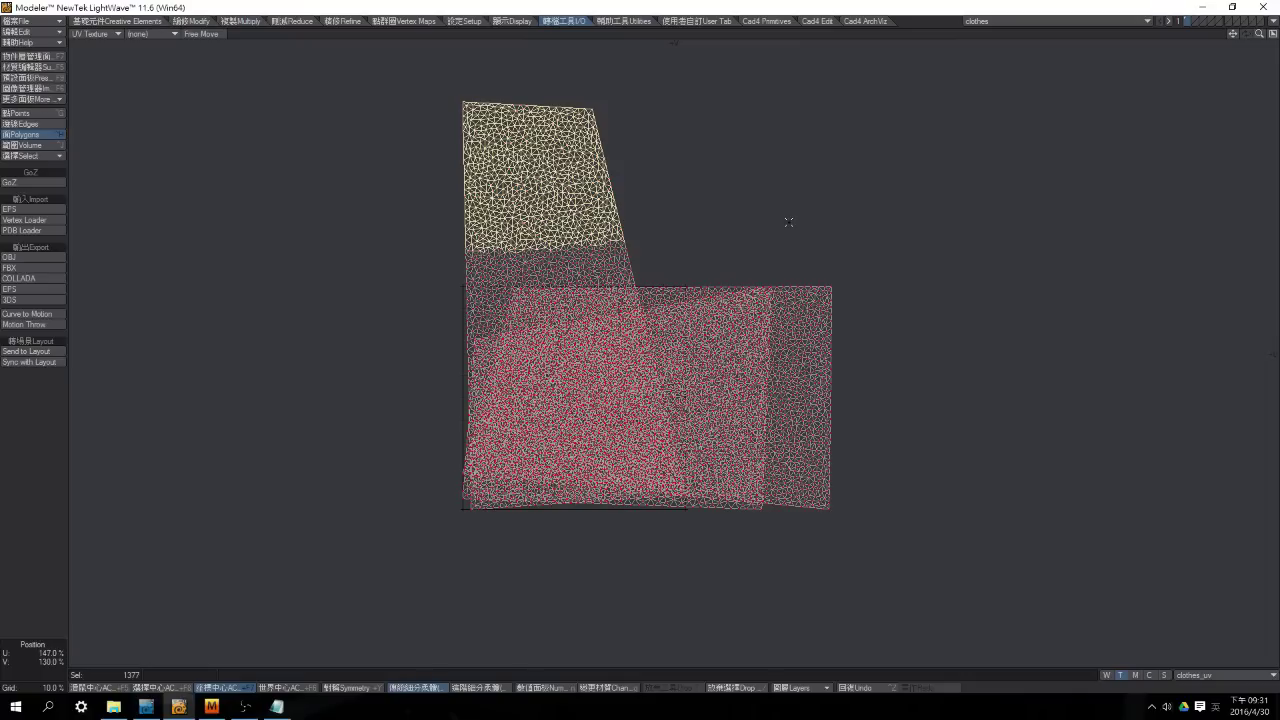
pyautogui.press(']')
pyautogui.press('t')
pyautogui.moveTo(714, 240); pyautogui.dragTo(461, 221)
pyautogui.press('space')
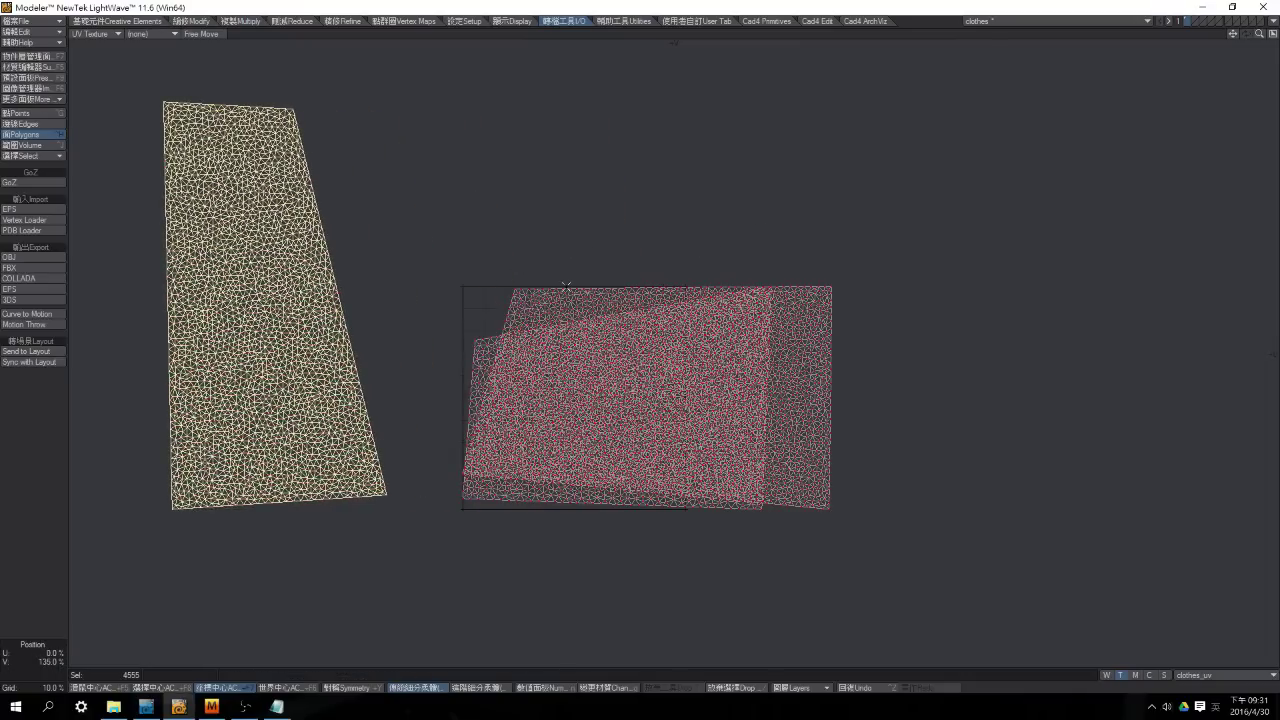
# Select the connected polygons of the widest overlapping UV piece and move them up above the remaining piece.
pyautogui.click(33, 461)
pyautogui.moveTo(380, 290)
pyautogui.mouseDown(button='right')
pyautogui.moveTo(506, 309)
pyautogui.moveTo(566, 298)
pyautogui.mouseUp(button='right')
pyautogui.press(']')
pyautogui.press('t')
pyautogui.moveTo(700, 435); pyautogui.dragTo(697, 161)
pyautogui.press('space')
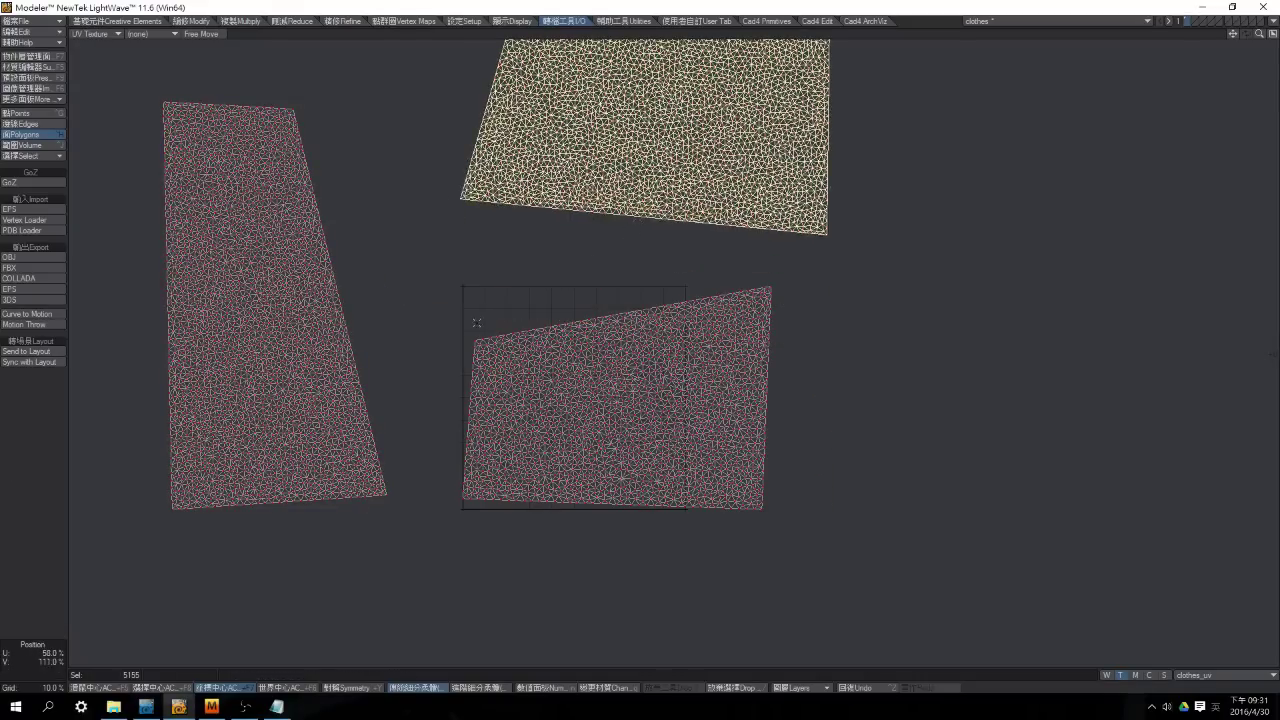
# Highlight the polygons of the remaining UV piece in the texture grid and clear the selection.
pyautogui.click(68, 433)
pyautogui.moveTo(675, 265)
pyautogui.mouseDown(button='right')
pyautogui.moveTo(403, 371)
pyautogui.moveTo(823, 289)
pyautogui.mouseUp(button='right')
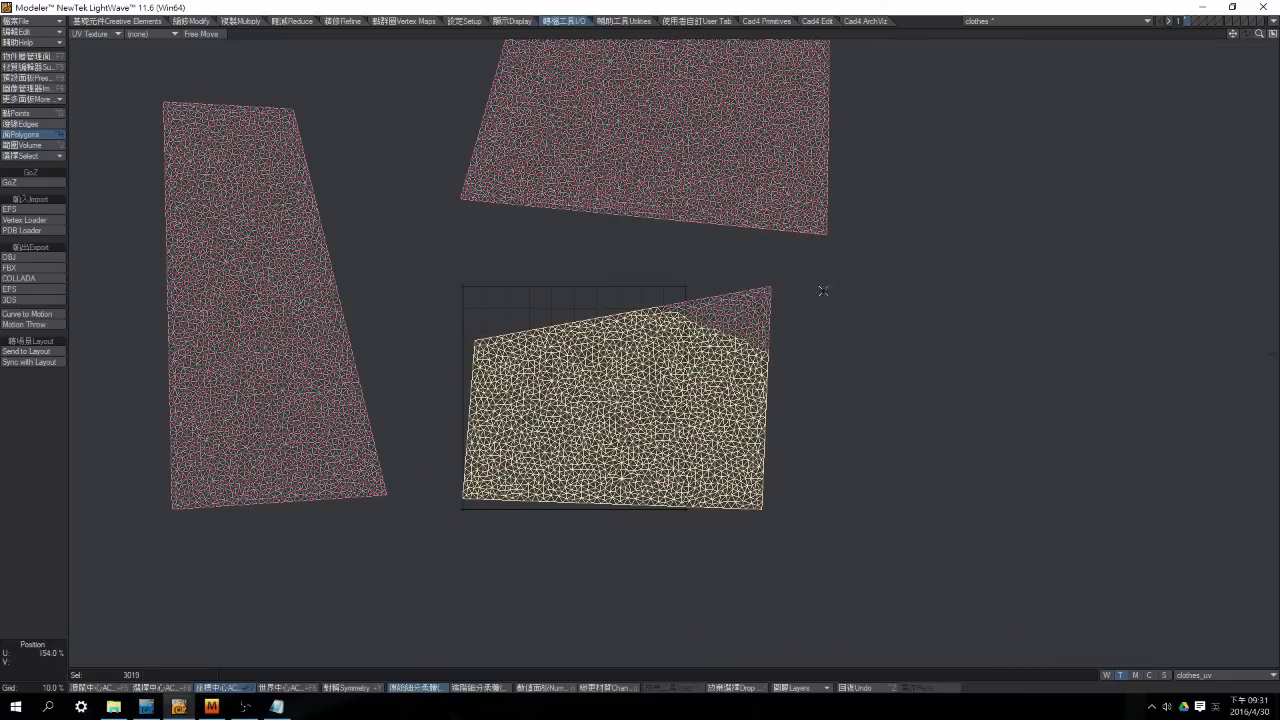
pyautogui.click(58, 435)
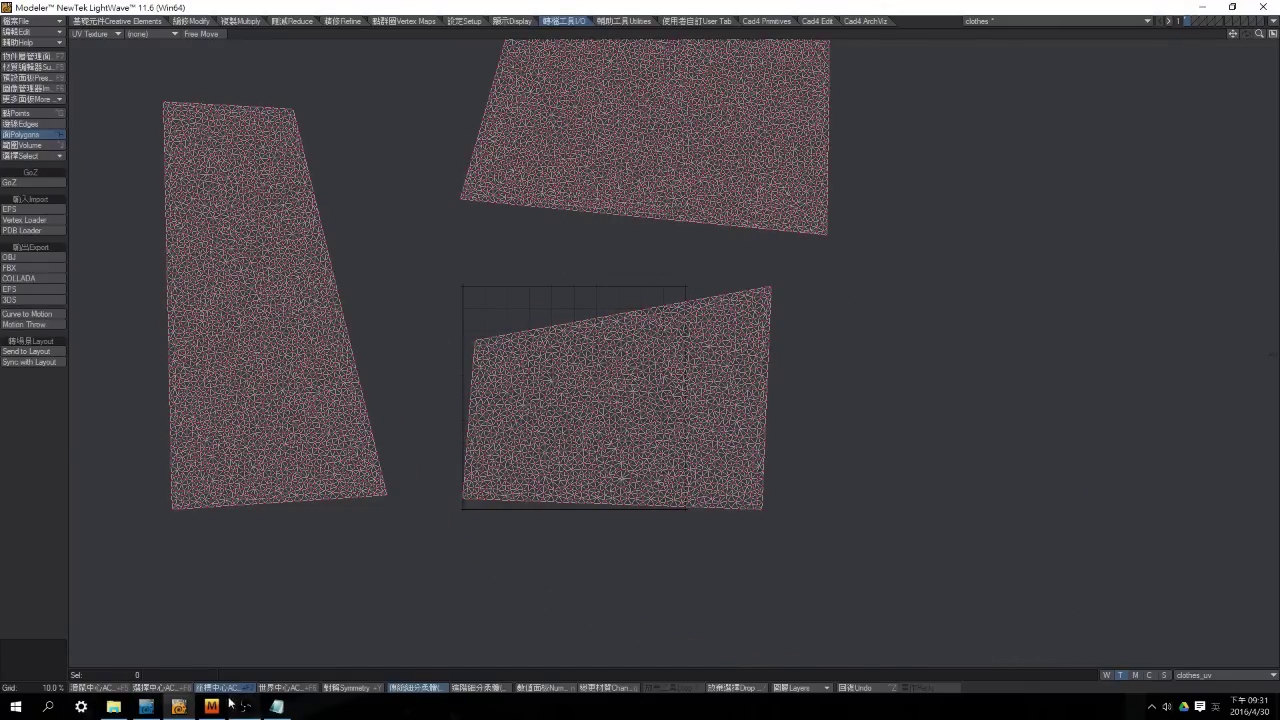
# Switch to LightWave Layout and play the clothes animation over the ball.
pyautogui.click(142, 707)
pyautogui.click(1268, 675)
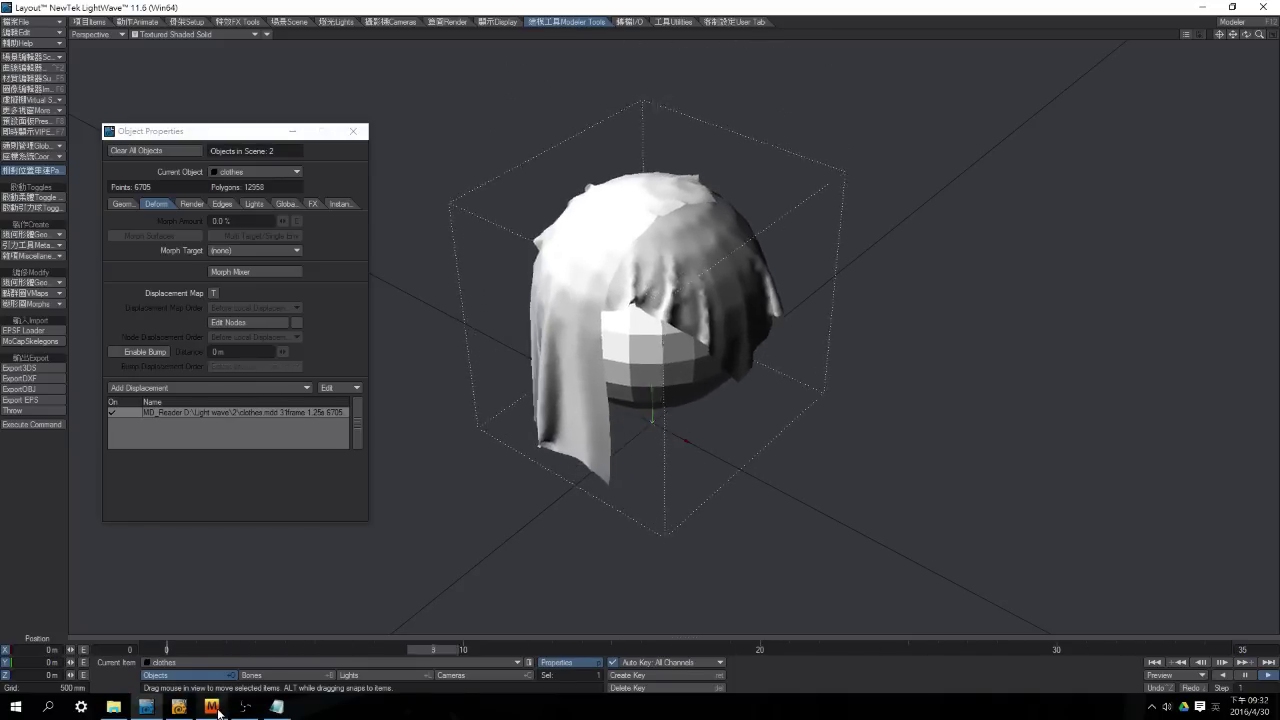
# Switch to Marvelous Designer, examine the three flat patterns in simulation mode, and return to animation mode with the Cloth track selected.
pyautogui.moveTo(213, 708)
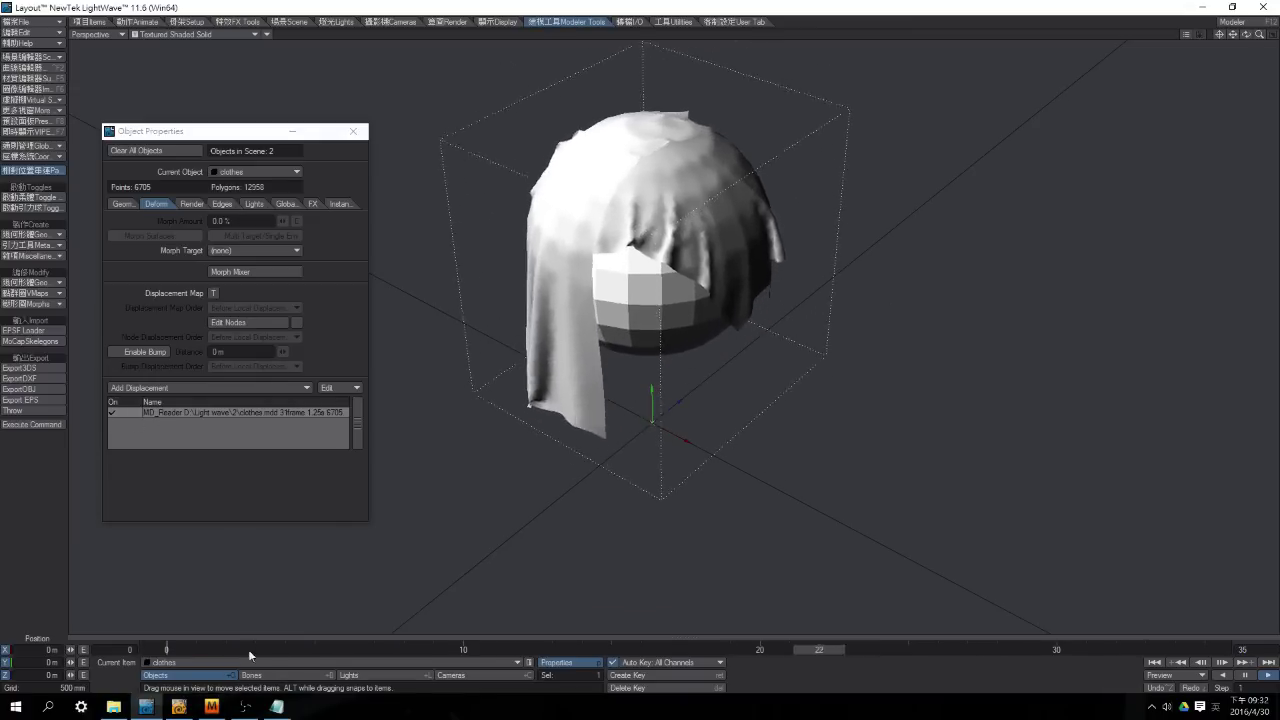
pyautogui.click(211, 707)
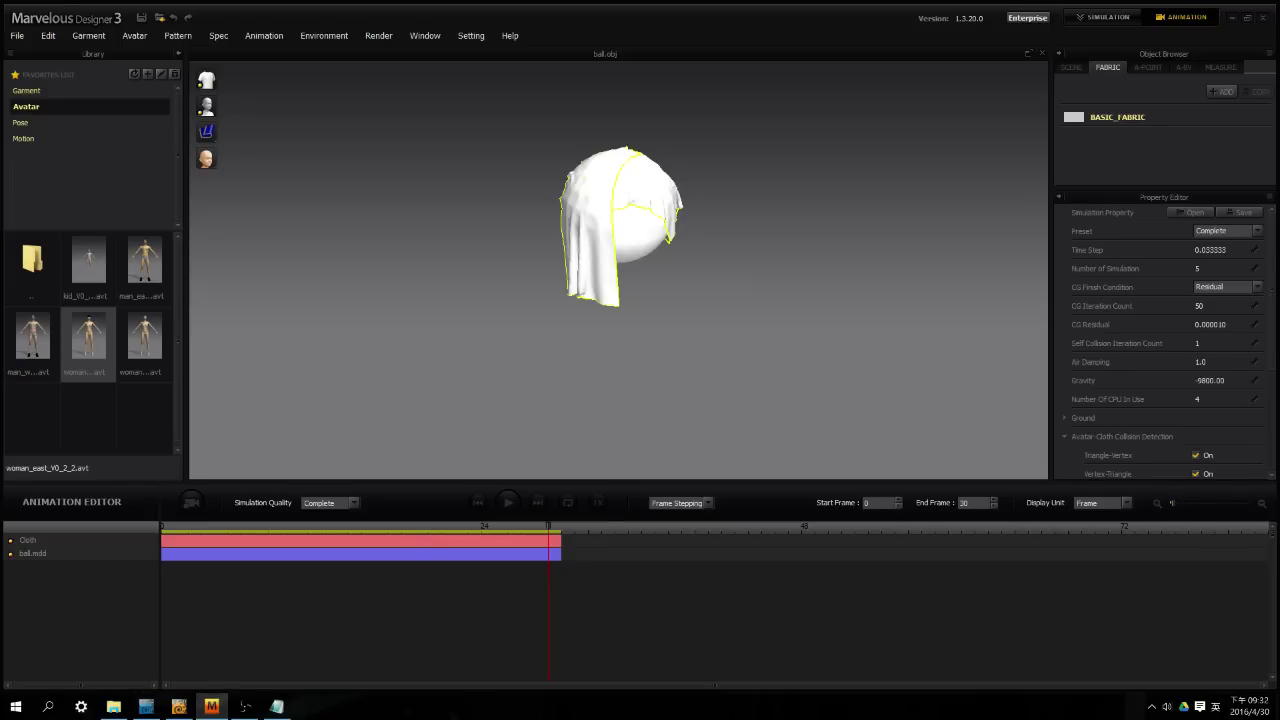
pyautogui.click(1108, 17)
pyautogui.moveTo(734, 183); pyautogui.dragTo(969, 521)
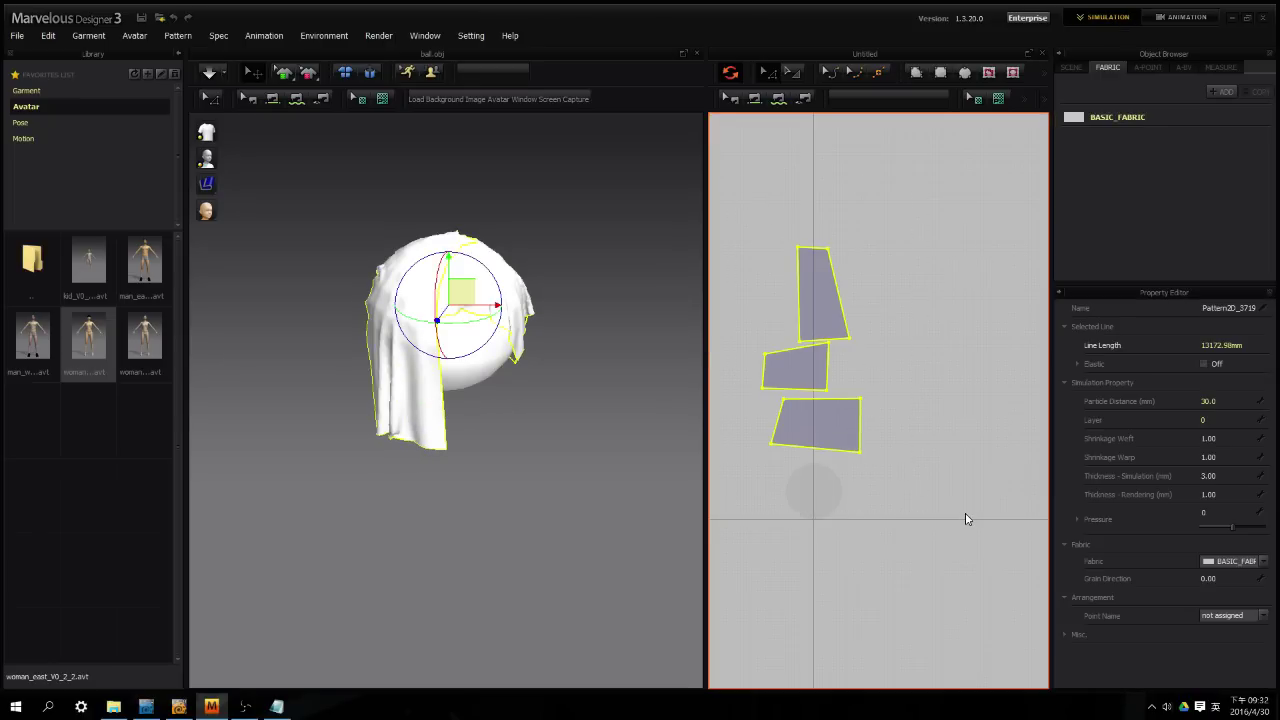
pyautogui.click(1161, 20)
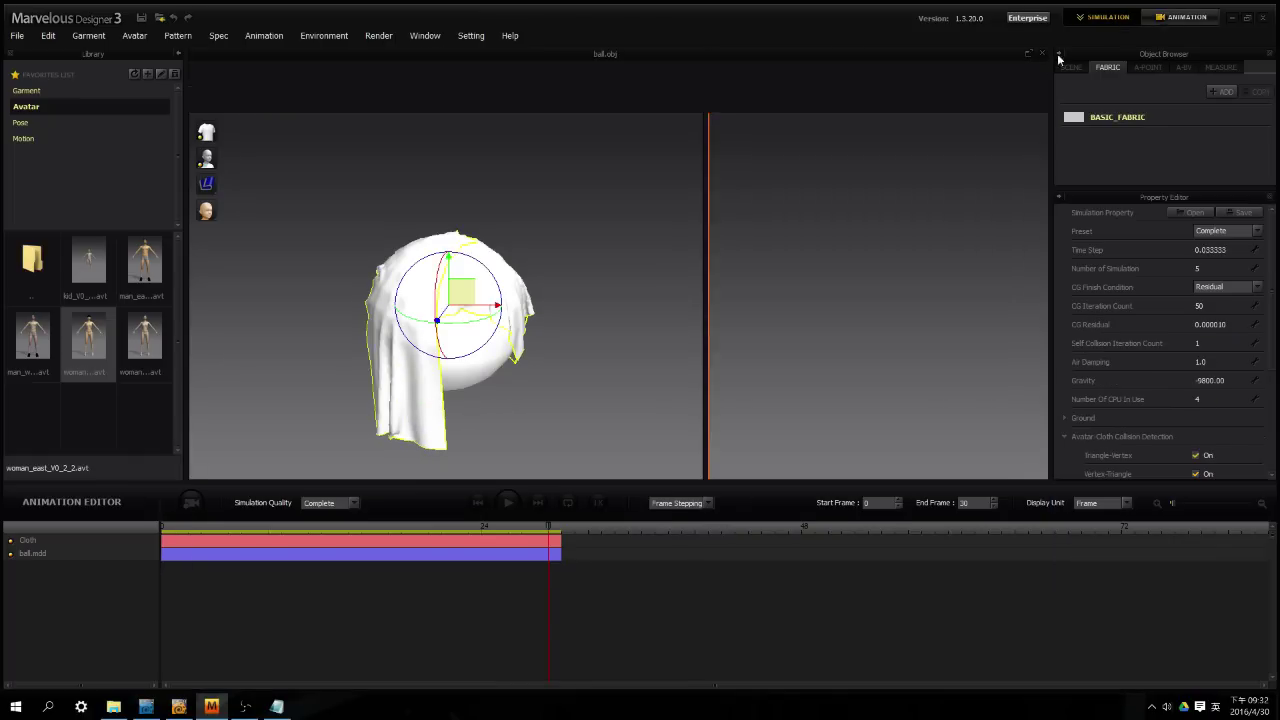
pyautogui.click(72, 542)
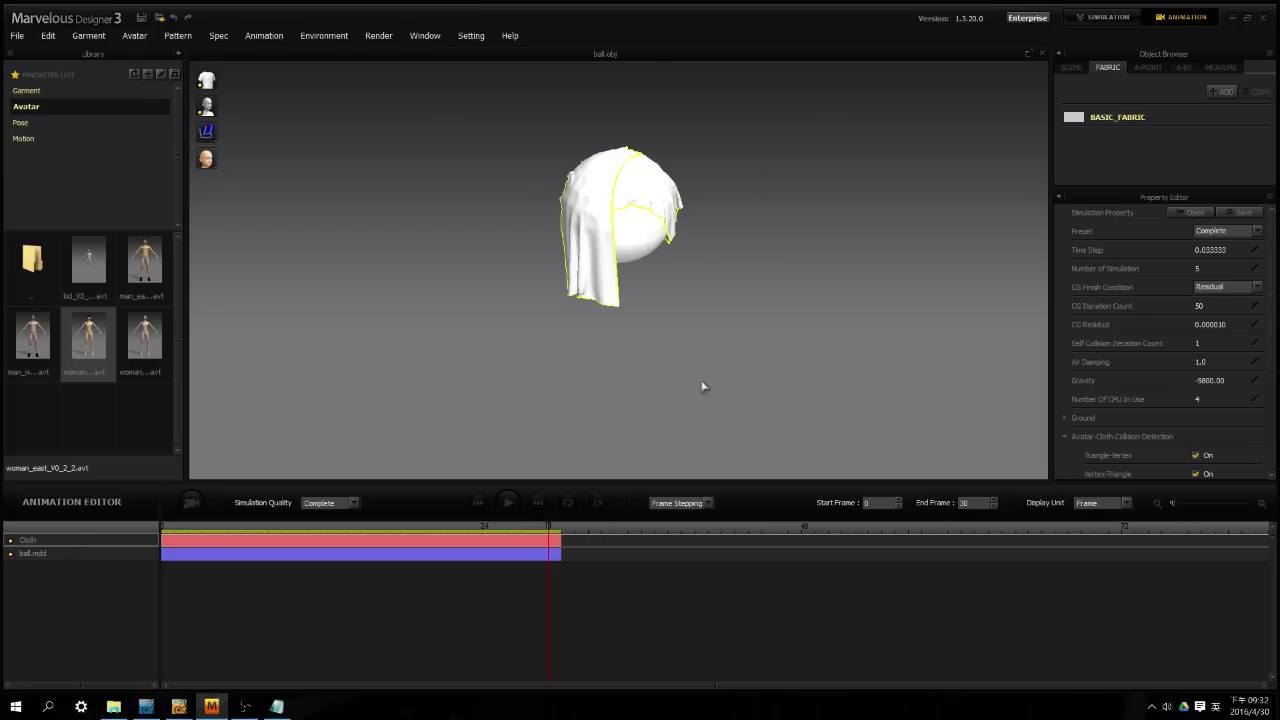
# Switch to LightWave Layout, pause the playback, and set the perspective view's display mode to VPR.
pyautogui.click(148, 708)
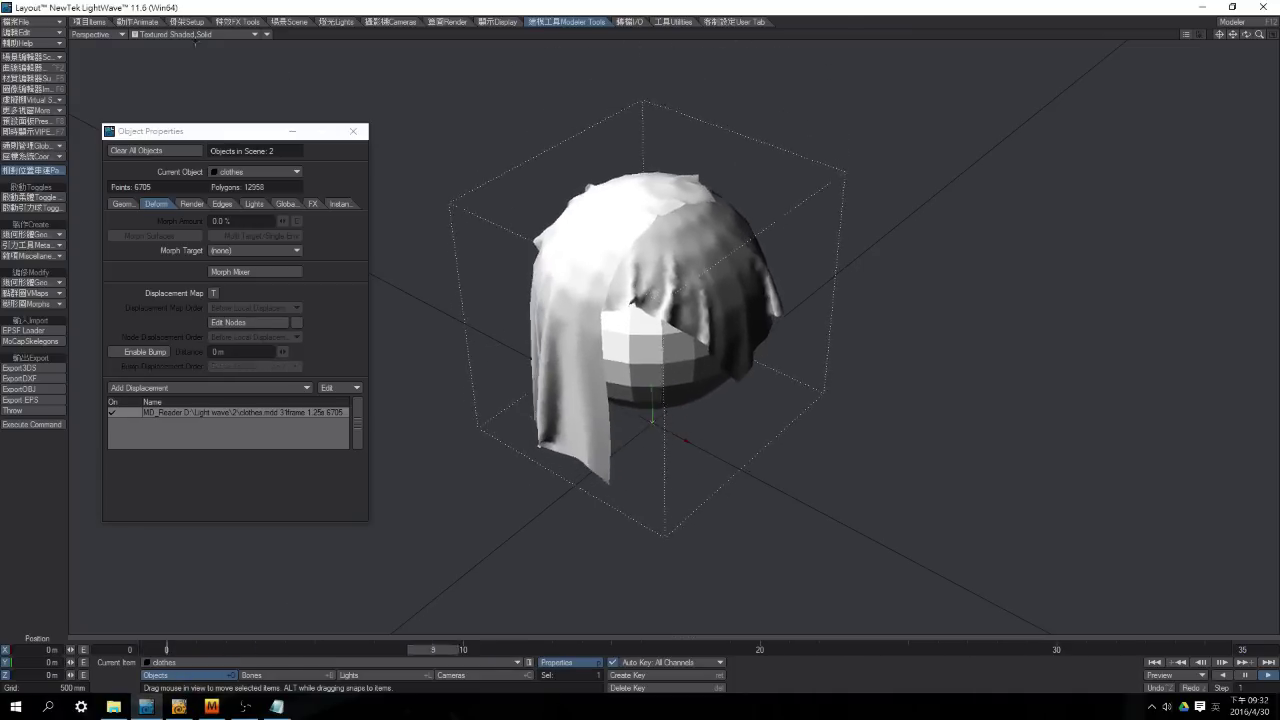
pyautogui.click(1245, 676)
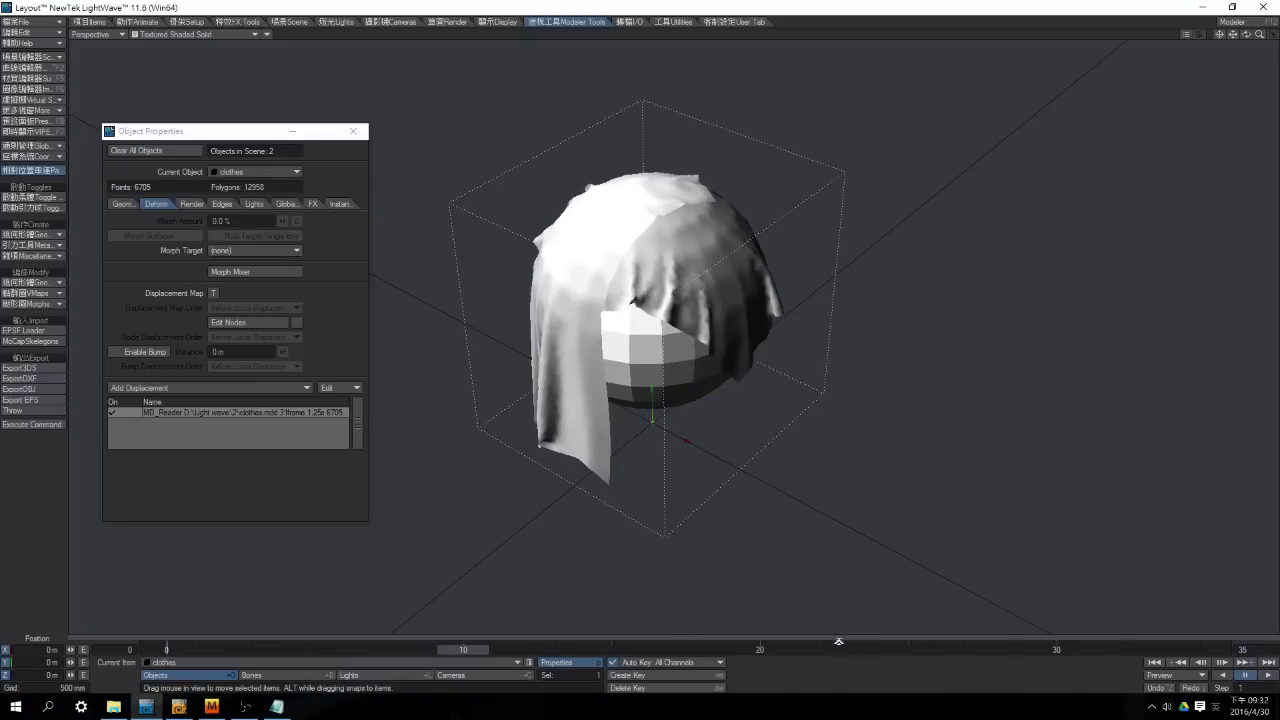
pyautogui.click(237, 34)
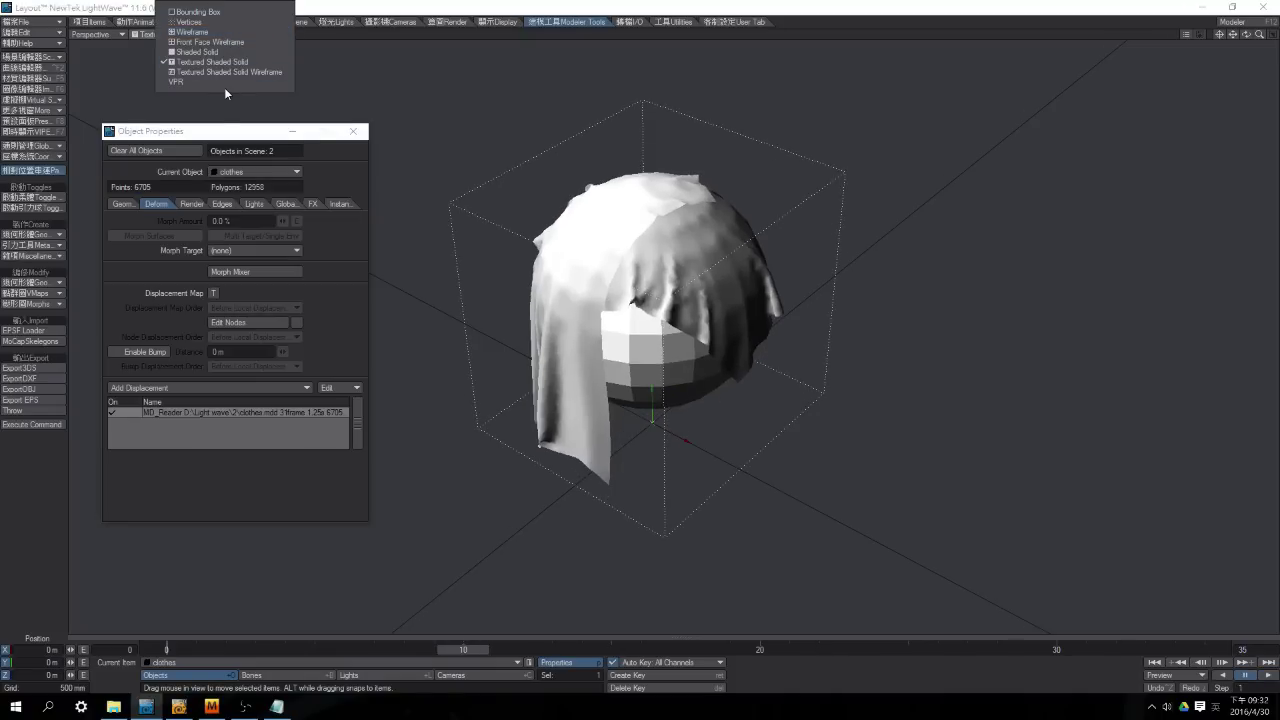
pyautogui.click(231, 84)
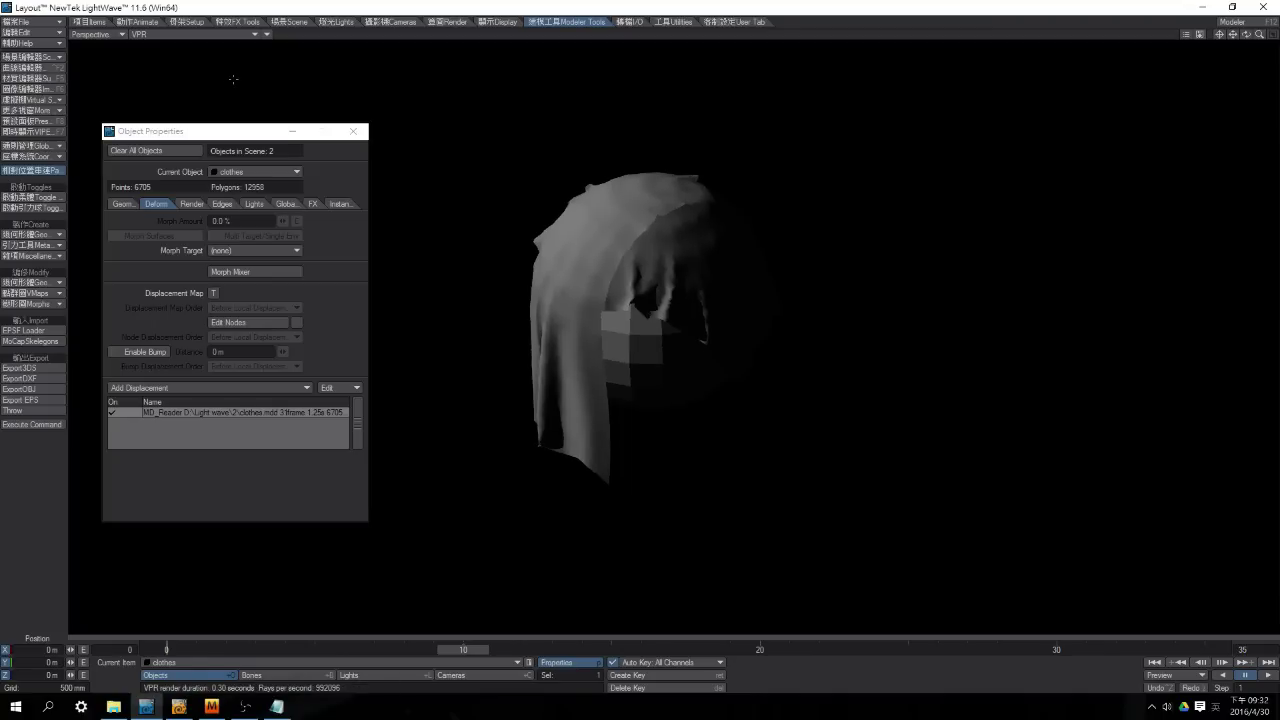